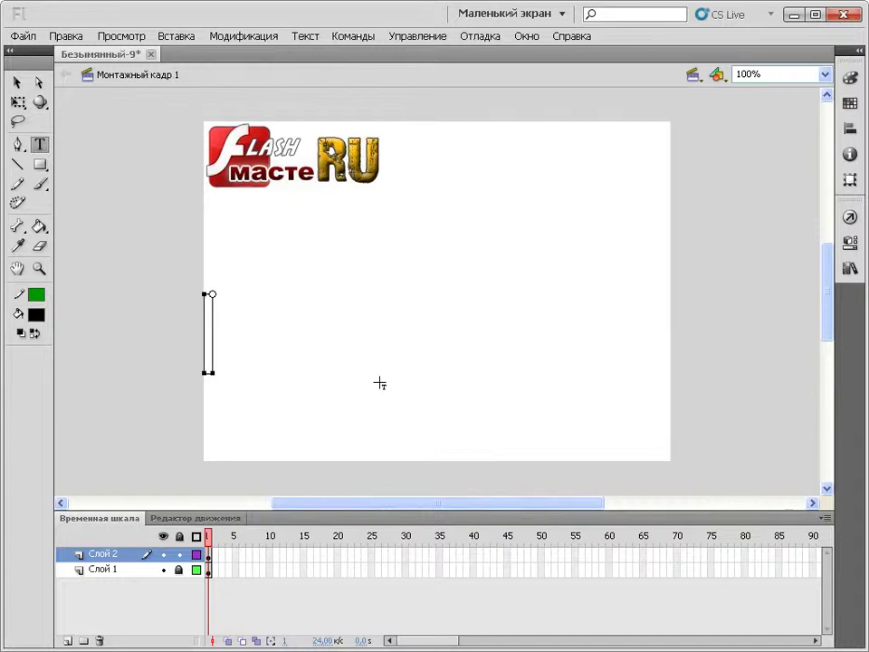
- Enter the text "Flash Design" in the empty text block on the stage and finish editing it
type("Flash Des")
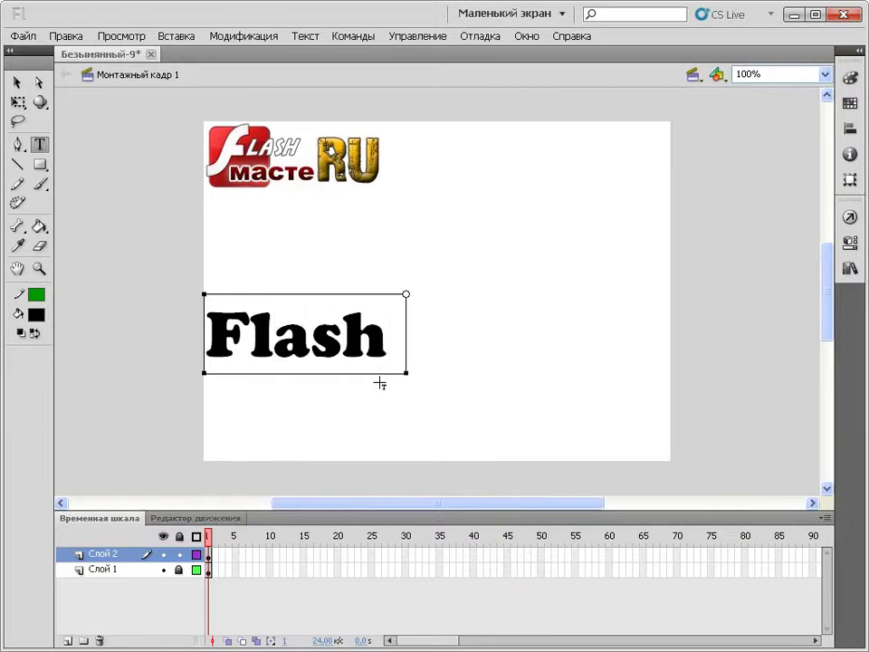
type("ign")
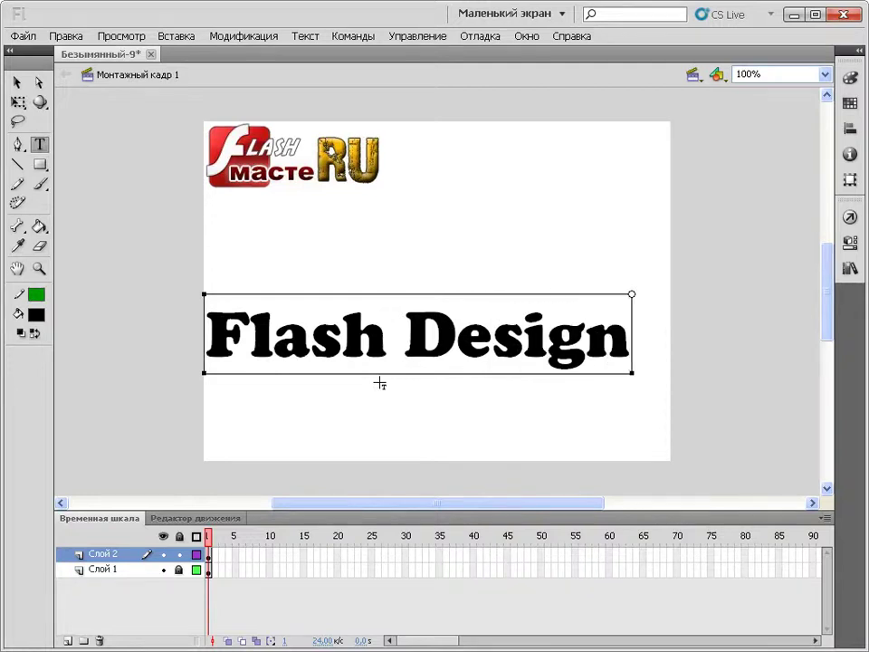
left_click(18, 84)
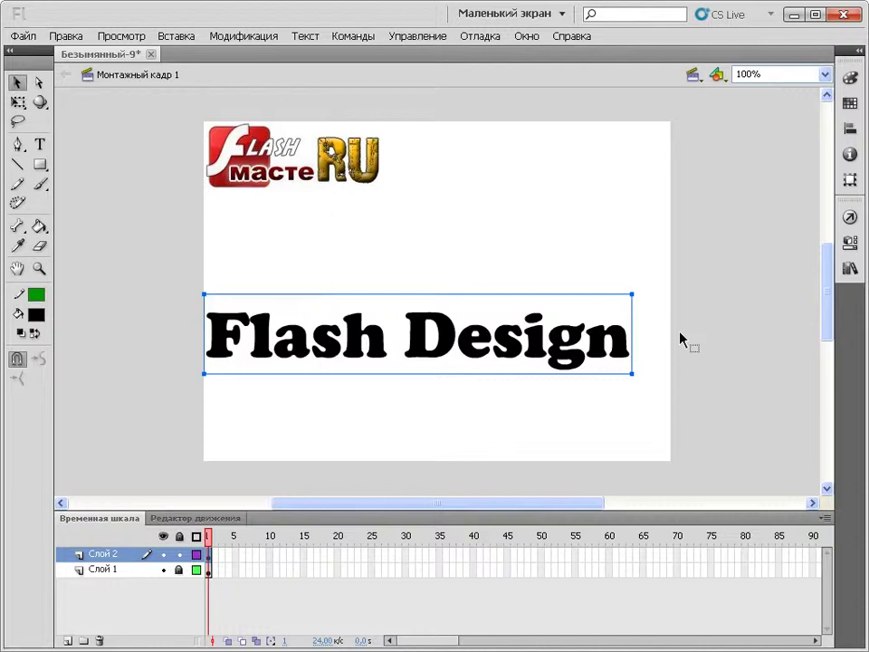
- Break the "Flash Design" text apart into plain shapes and move them up toward the middle of the stage
key("ctrl+b")
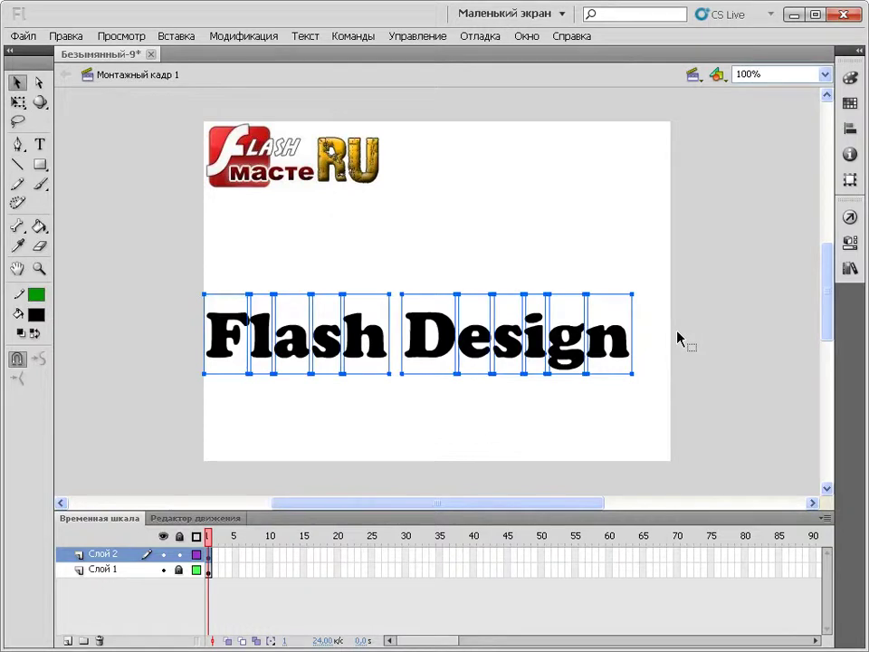
key("ctrl+b")
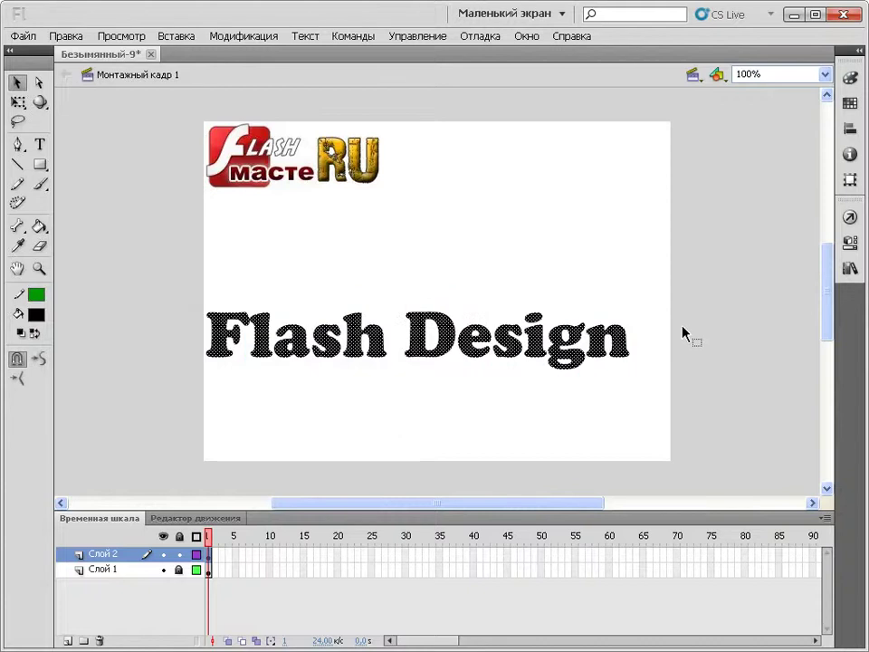
left_click_drag(421, 355, 445, 307)
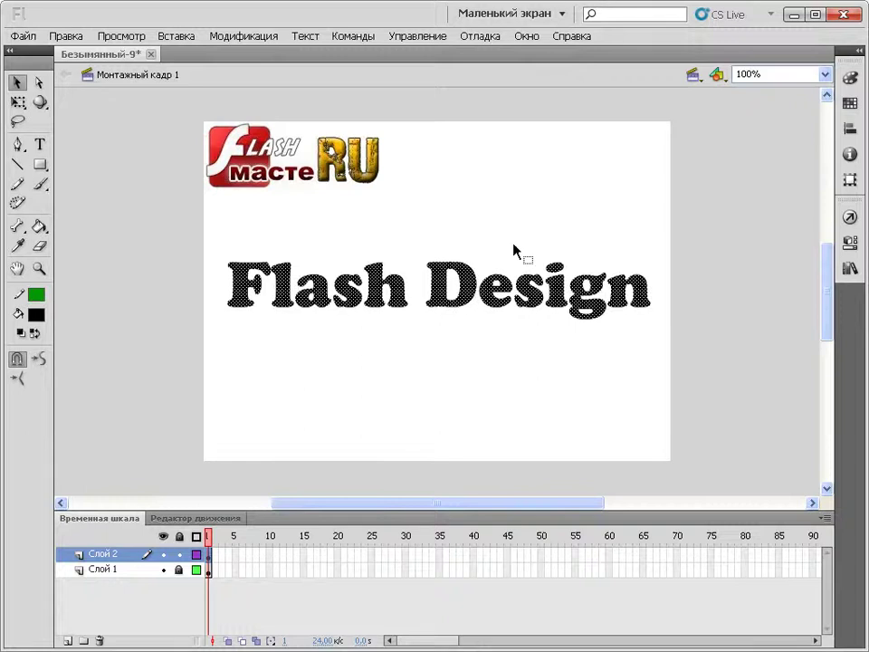
- Bend the lettering into an upward arch with Free Transform's Envelope, raising the middle and smoothing both edge curves on each side
left_click(18, 103)
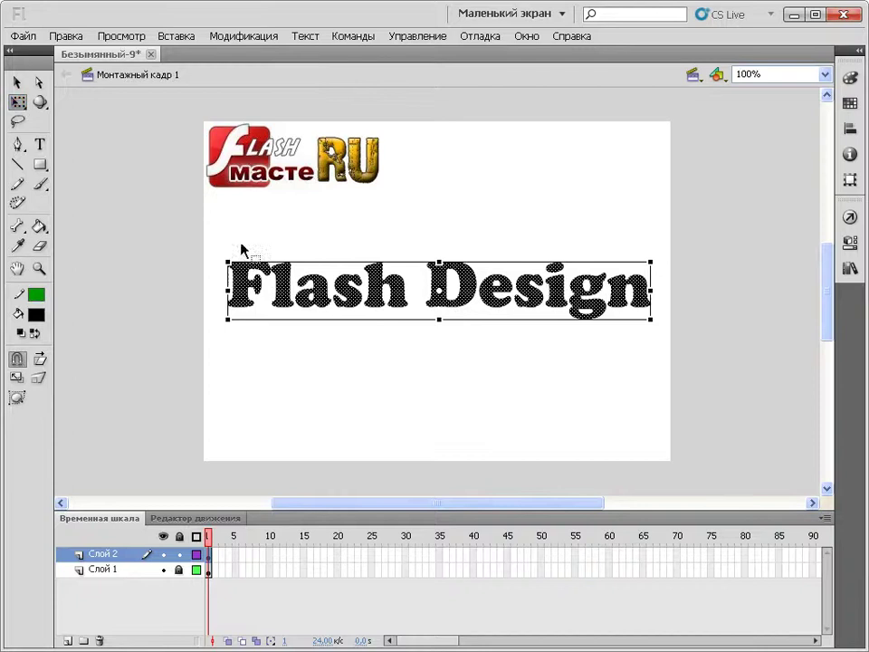
left_click(18, 399)
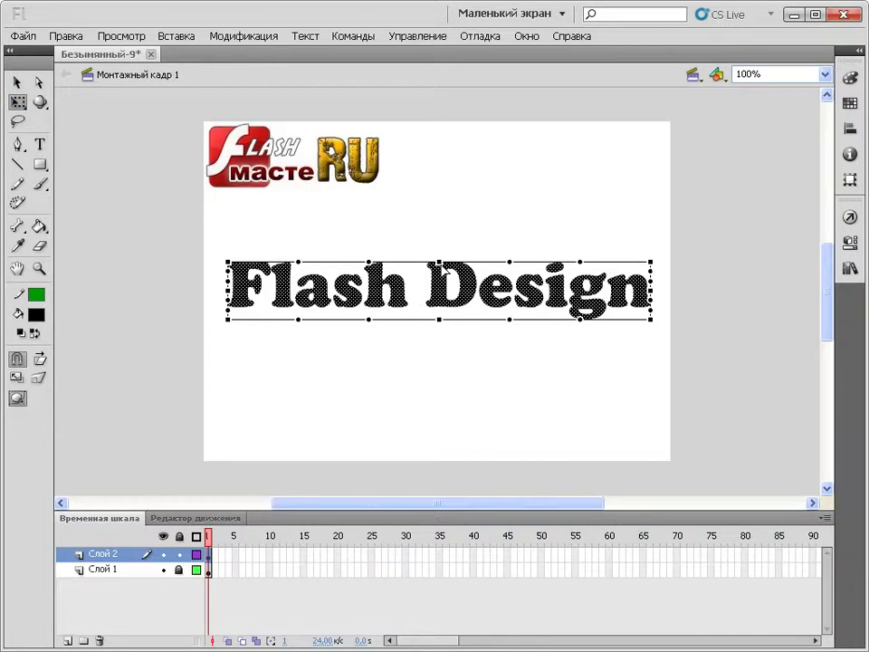
left_click_drag(438, 262, 439, 218)
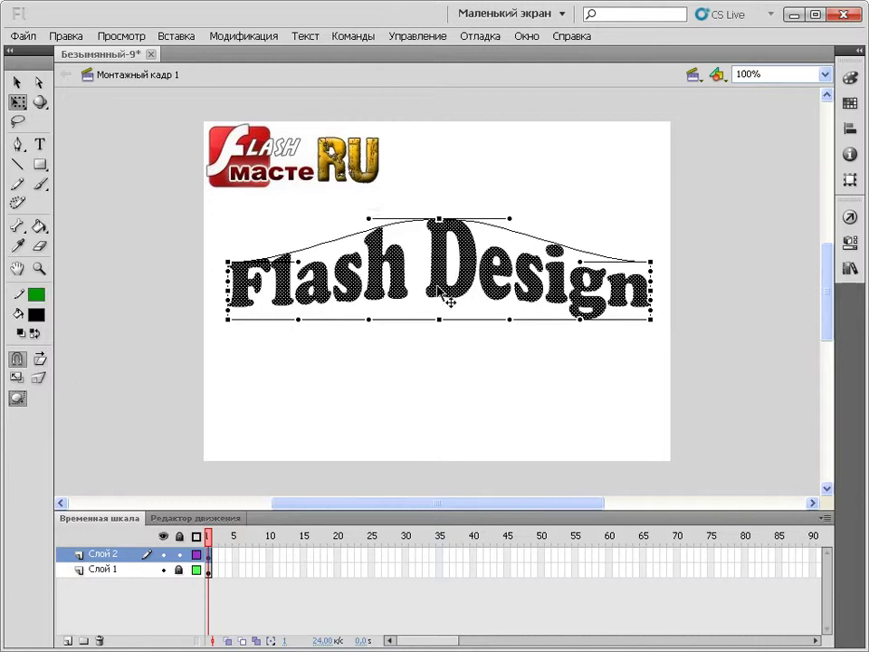
left_click_drag(439, 319, 439, 284)
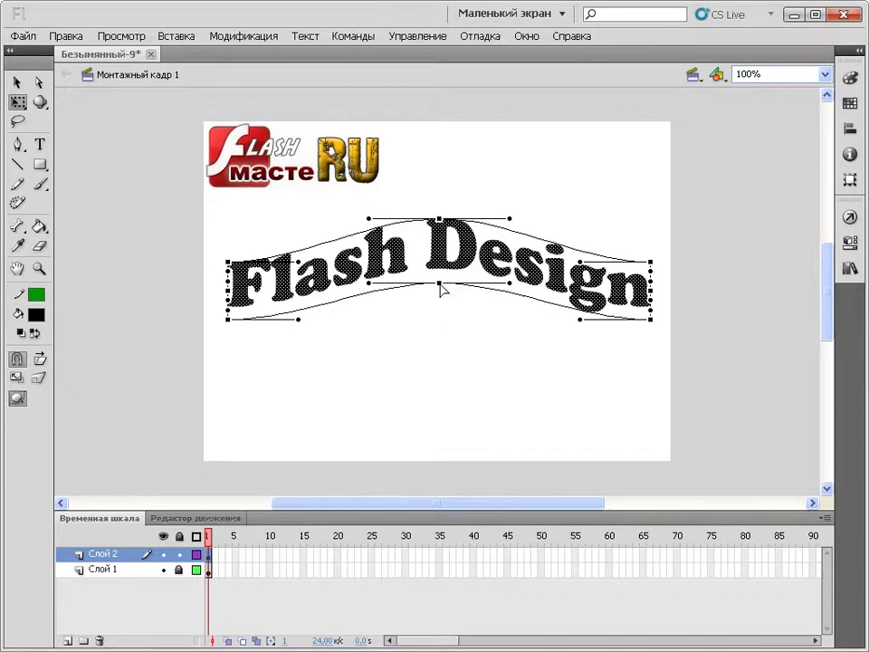
left_click_drag(298, 262, 299, 232)
left_click_drag(300, 323, 299, 297)
left_click_drag(580, 264, 581, 229)
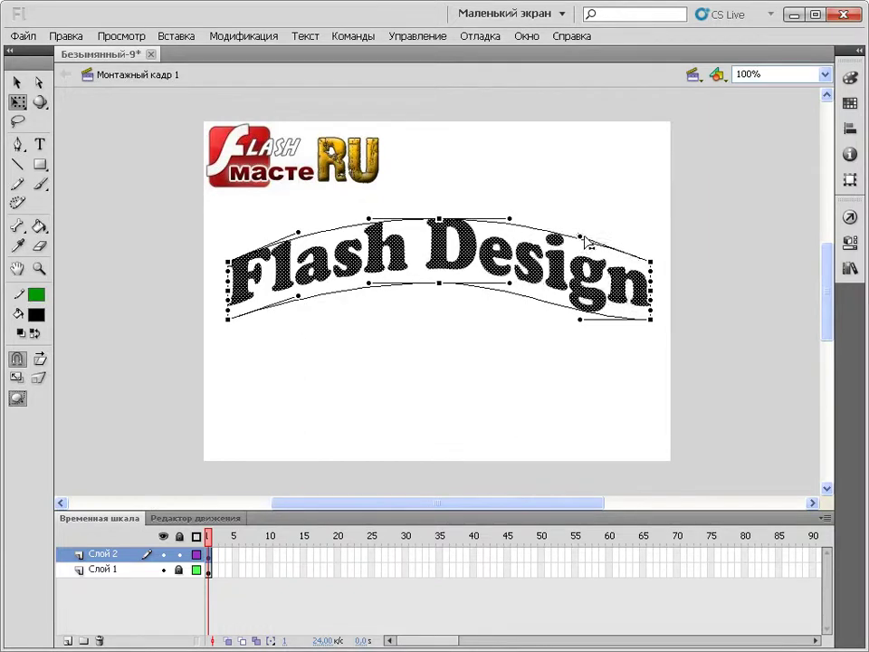
left_click_drag(582, 320, 585, 305)
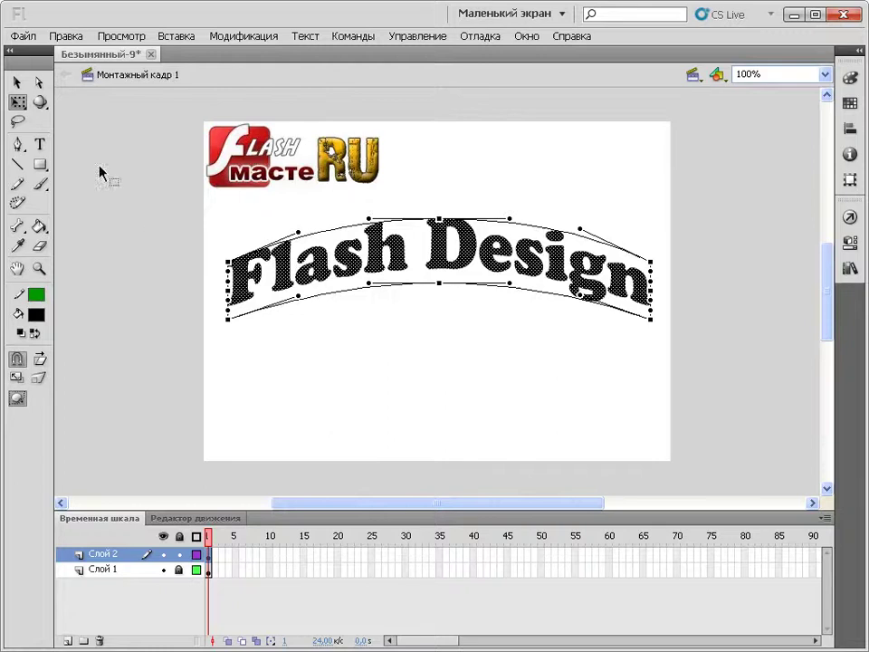
left_click(411, 382)
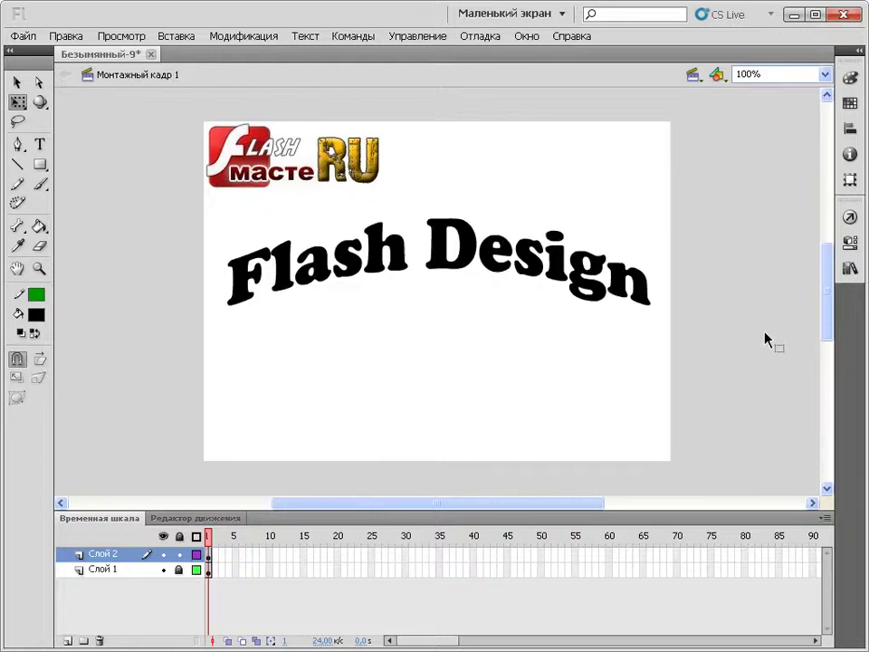
- Copy the arched lettering in place onto a new layer above Слой 2 and fill the copy white
left_click(16, 87)
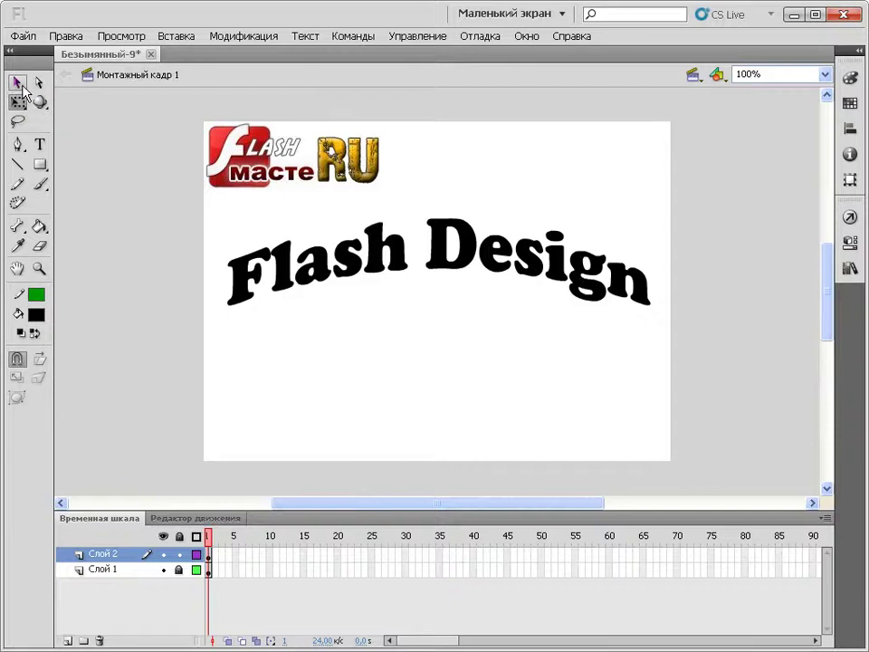
left_click(17, 84)
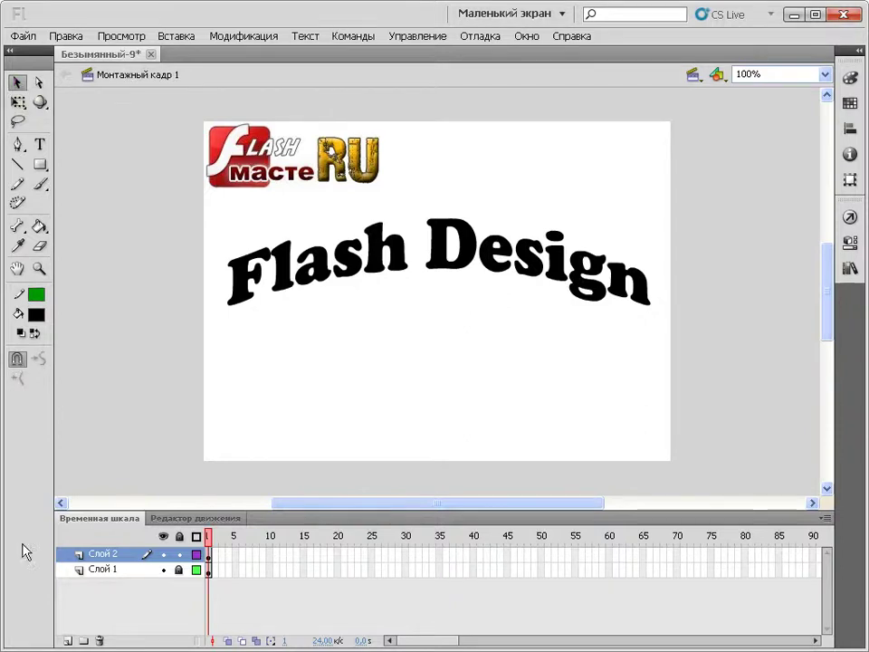
left_click(87, 555)
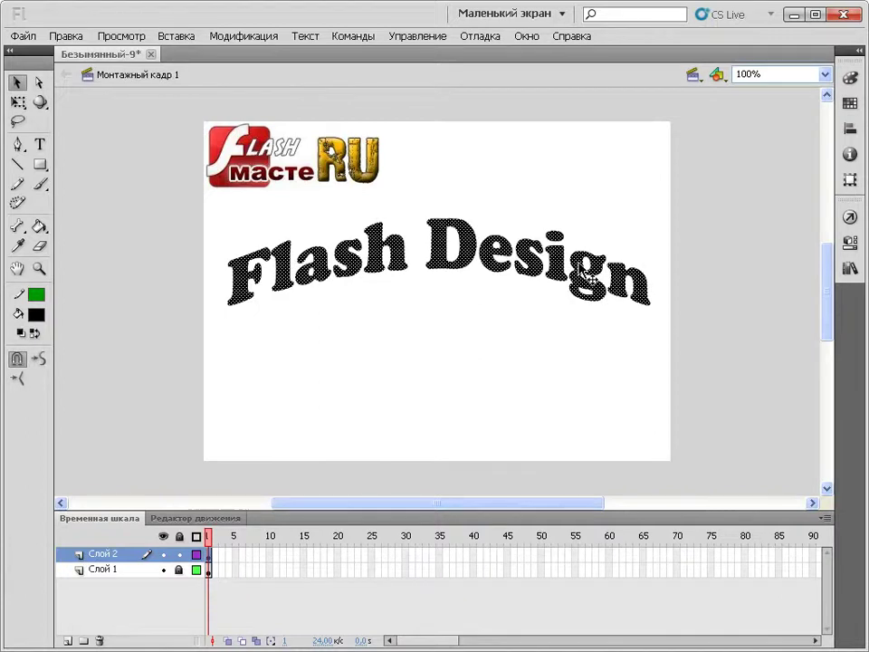
left_click(68, 641)
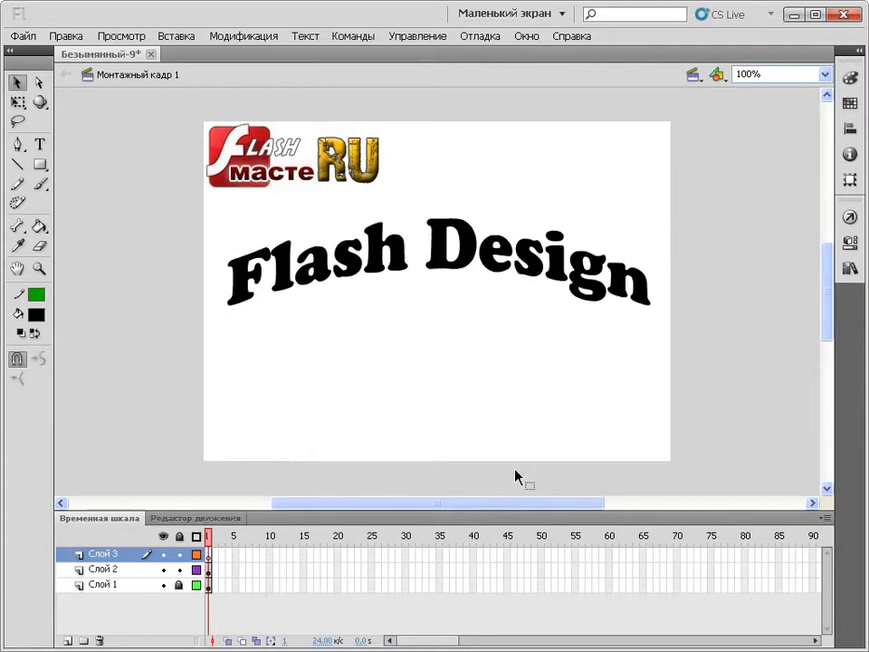
key("ctrl+a")
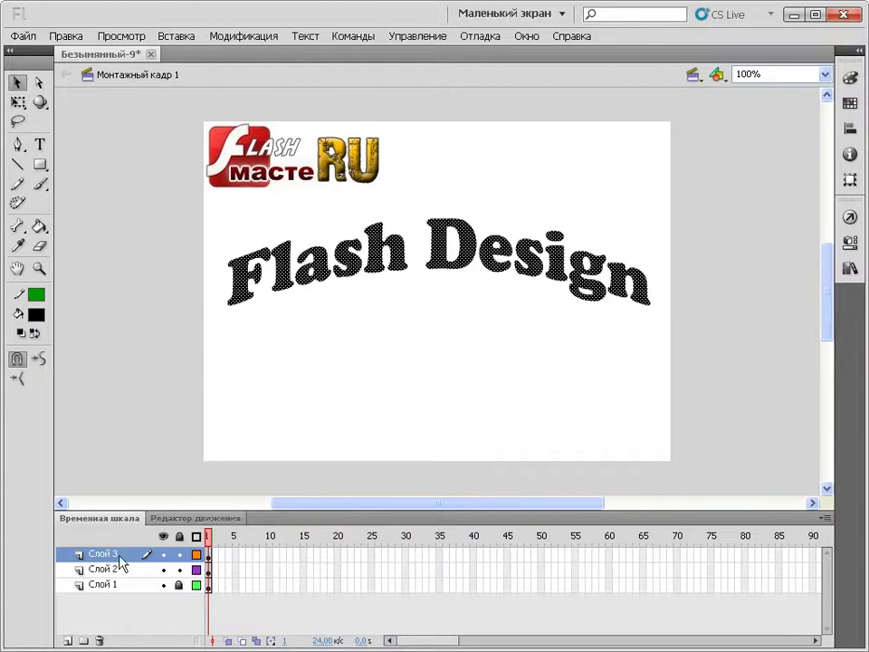
left_click(38, 315)
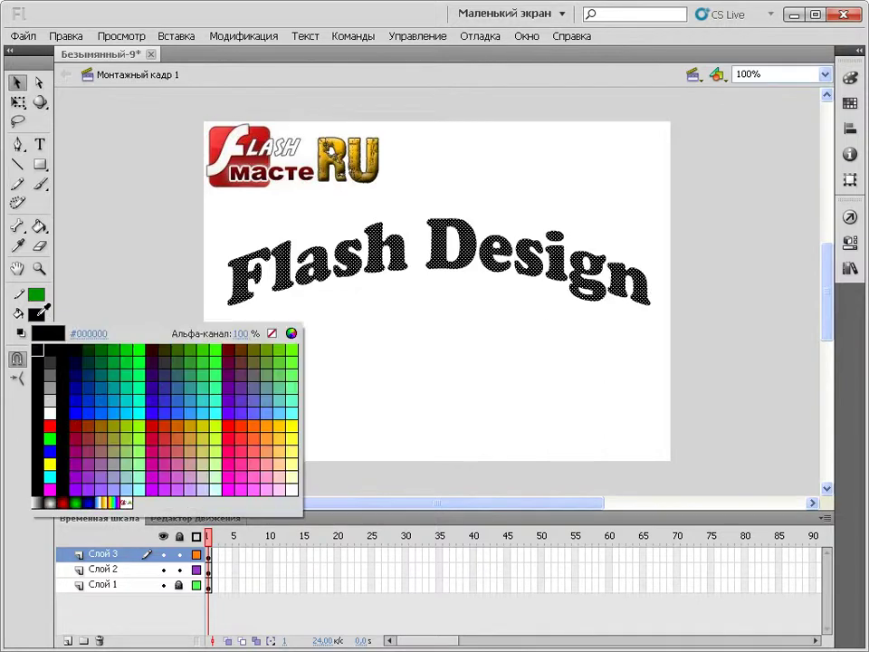
left_click(53, 410)
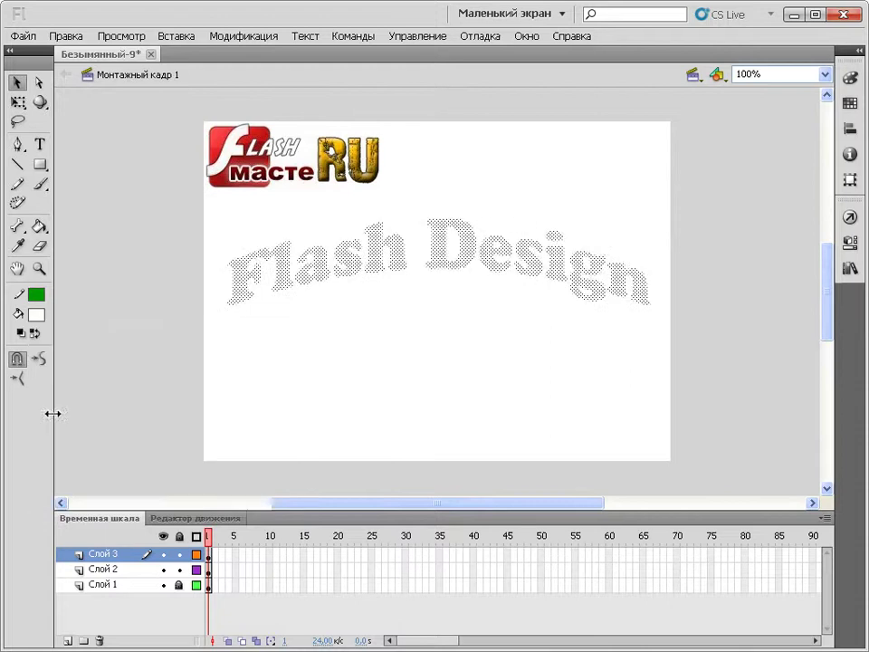
- Contract the fill of the white lettering inward by 4 pixels and hide Слой 2
left_click(246, 38)
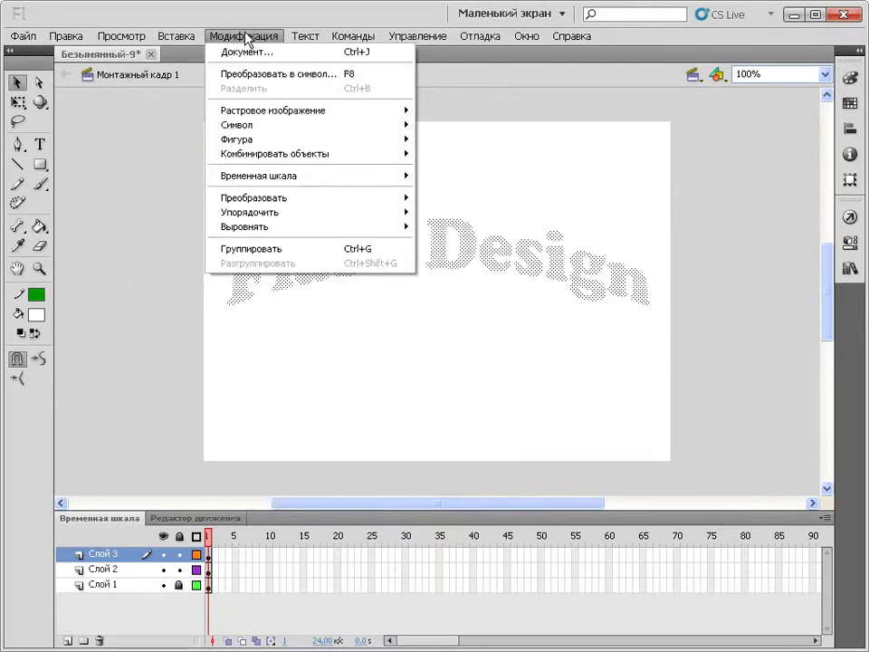
mouse_move(240, 142)
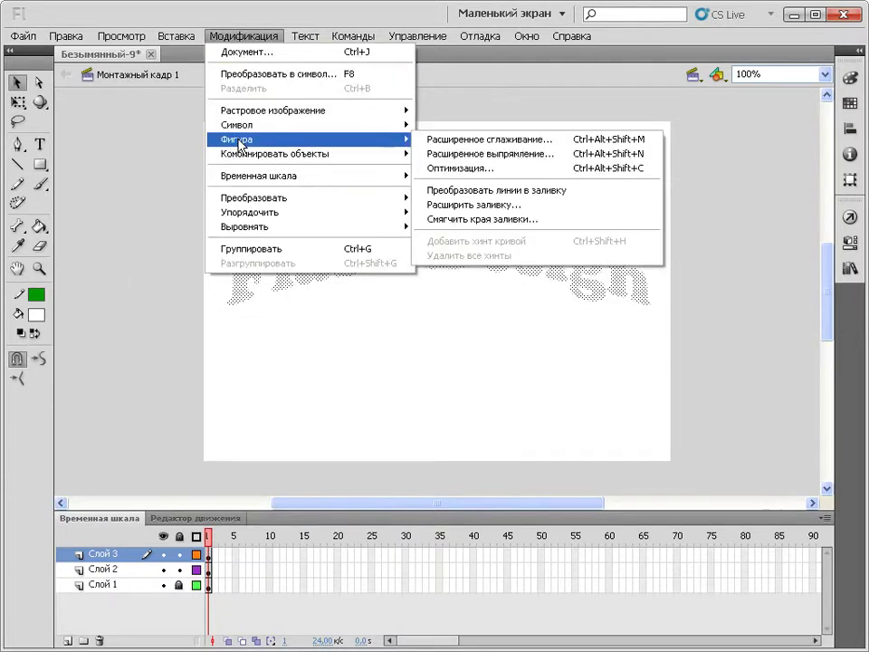
left_click(471, 206)
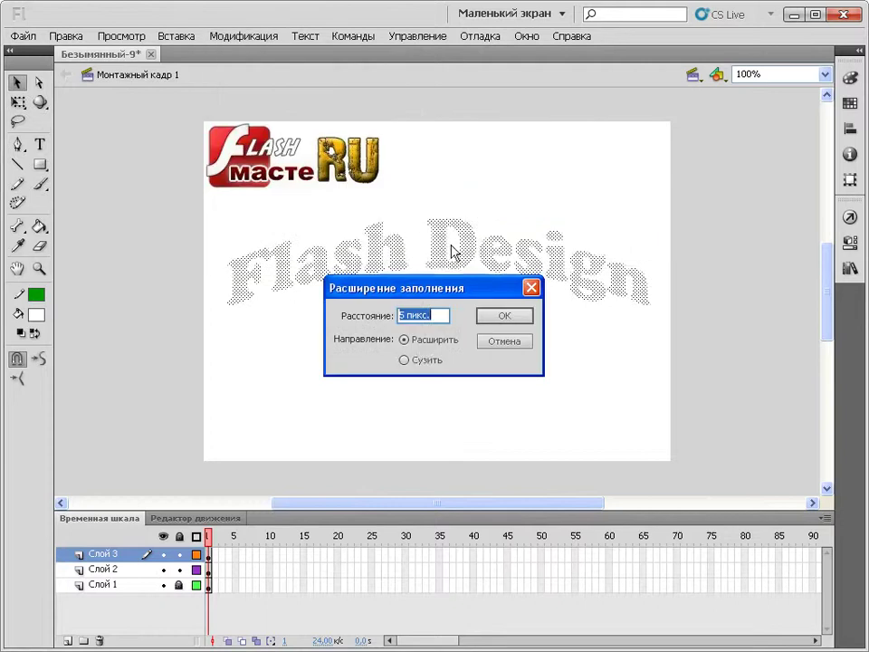
left_click(404, 360)
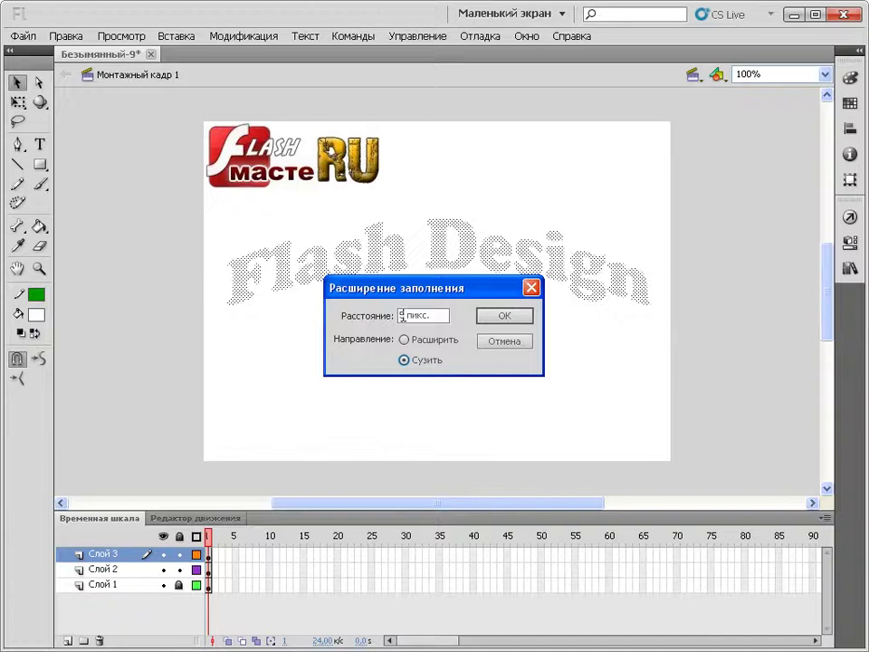
double_click(400, 315)
type("4")
left_click(501, 315)
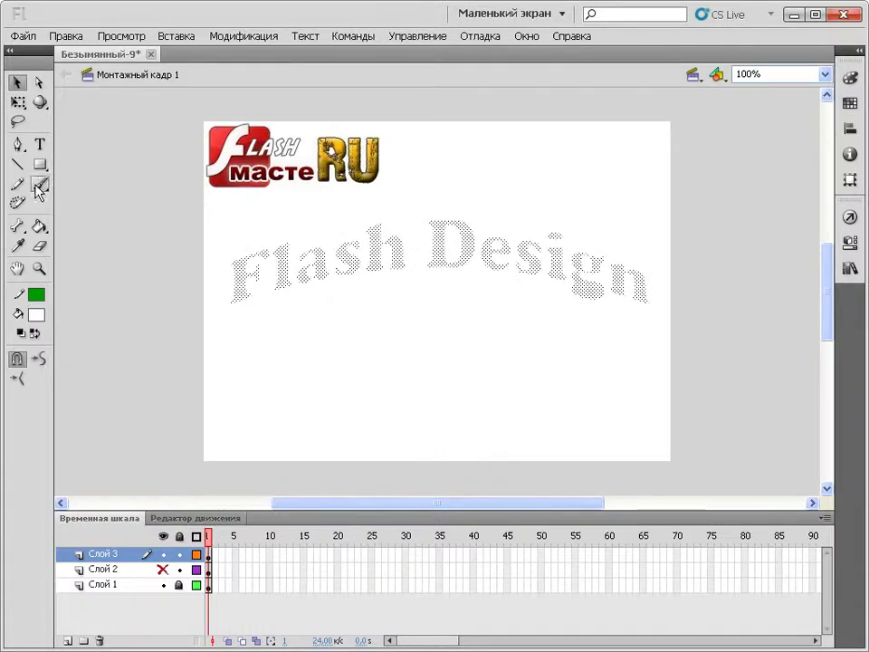
- Outline every letter of the white "Flash Design" lettering on Слой 3 in black with the Ink Bottle tool
left_click(40, 226)
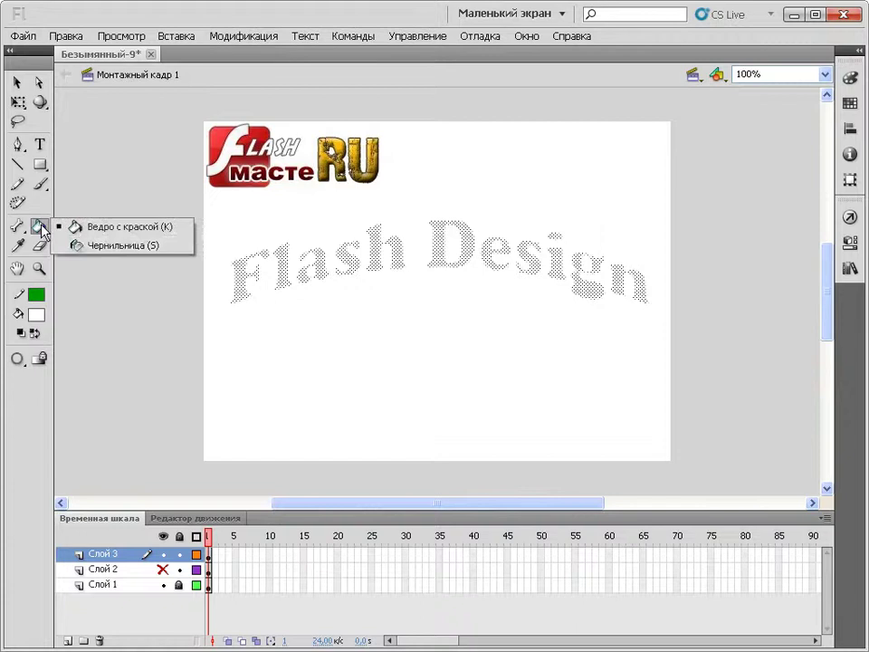
left_click(84, 247)
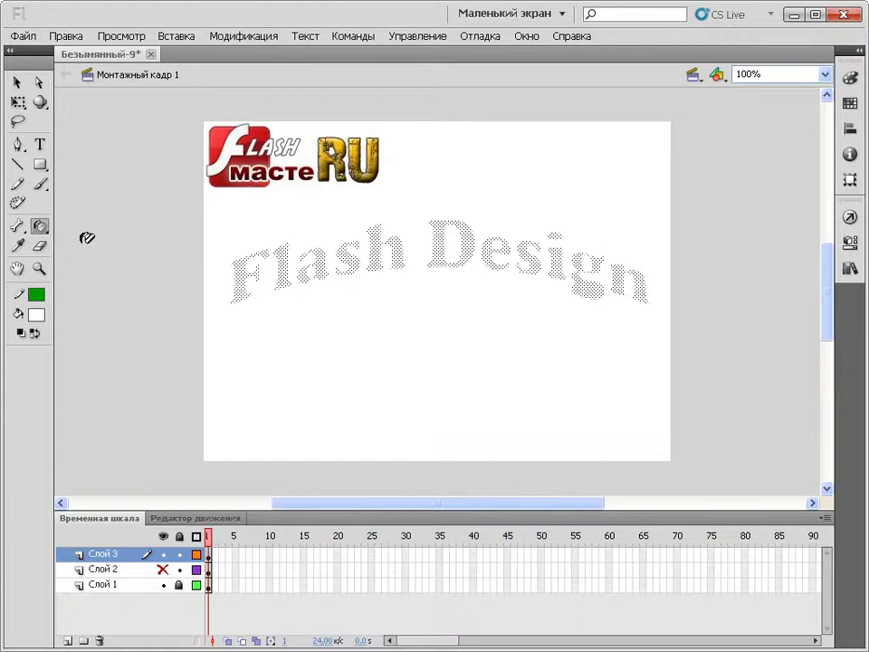
left_click(36, 295)
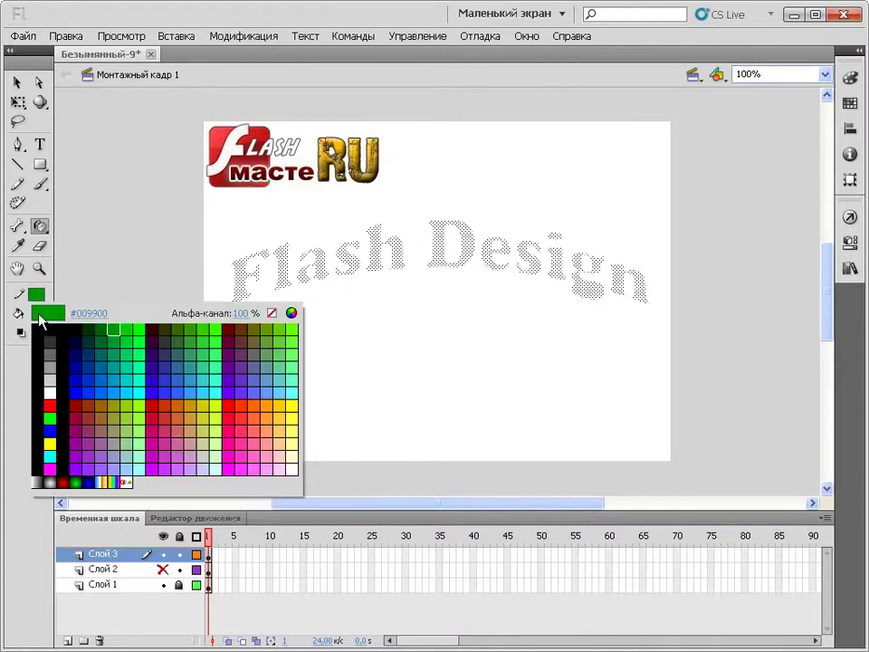
left_click(38, 333)
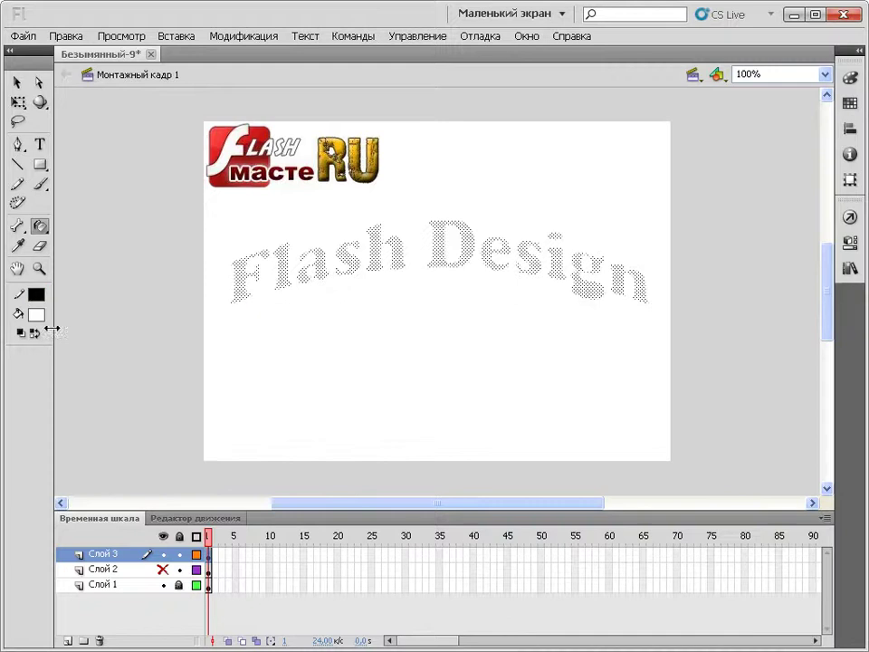
left_click(245, 250)
left_click(281, 243)
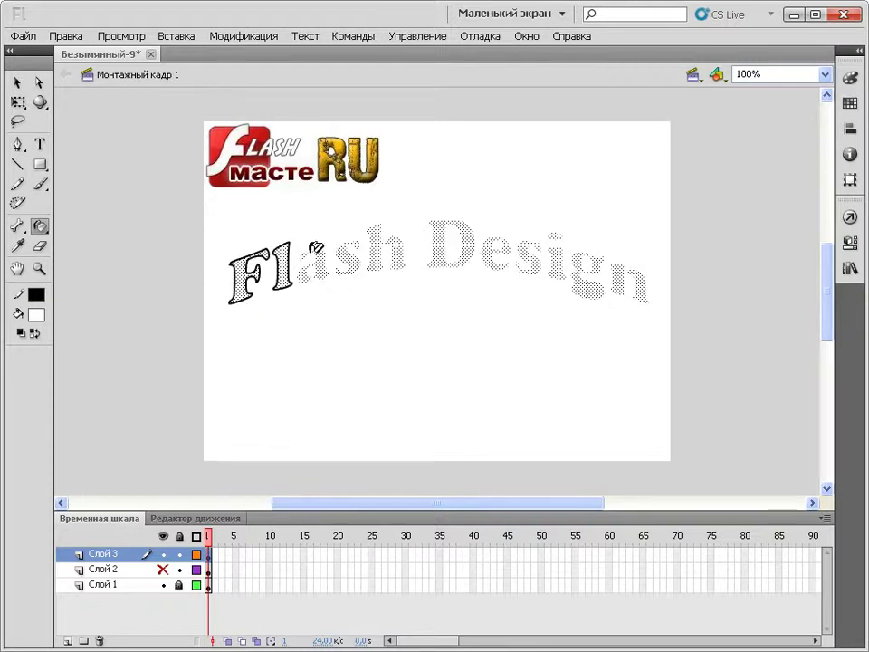
left_click(313, 264)
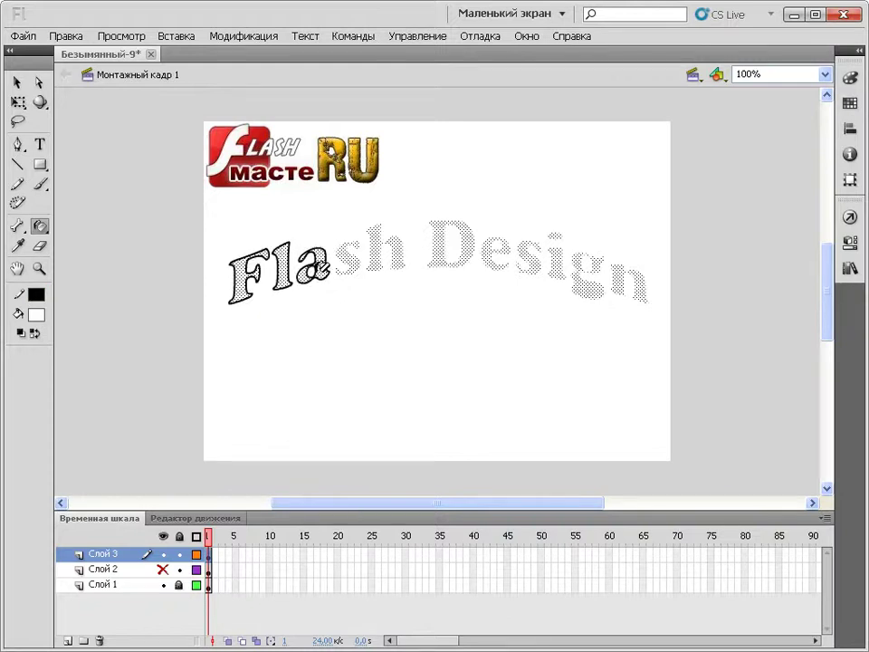
left_click(351, 237)
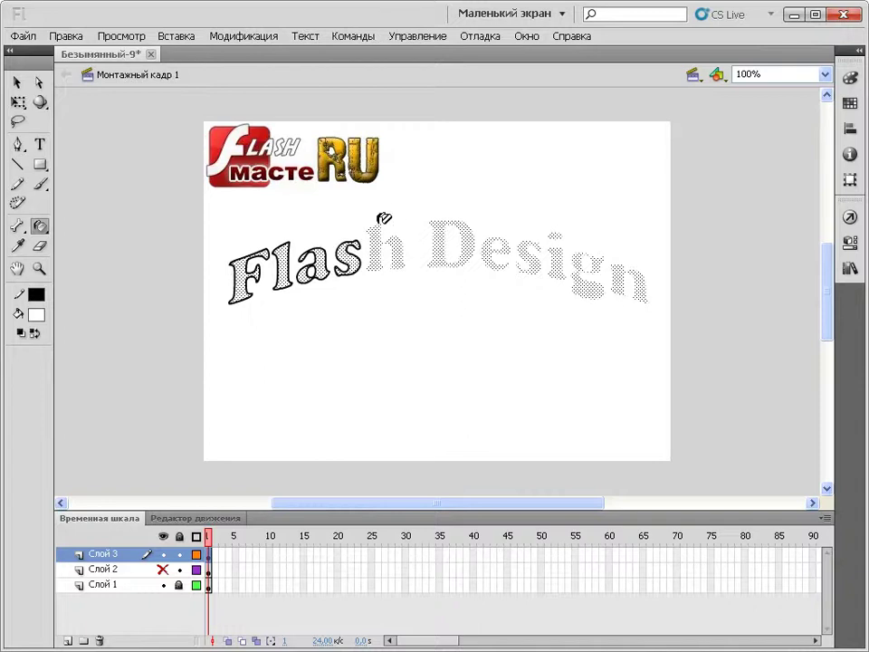
left_click(389, 231)
left_click(447, 219)
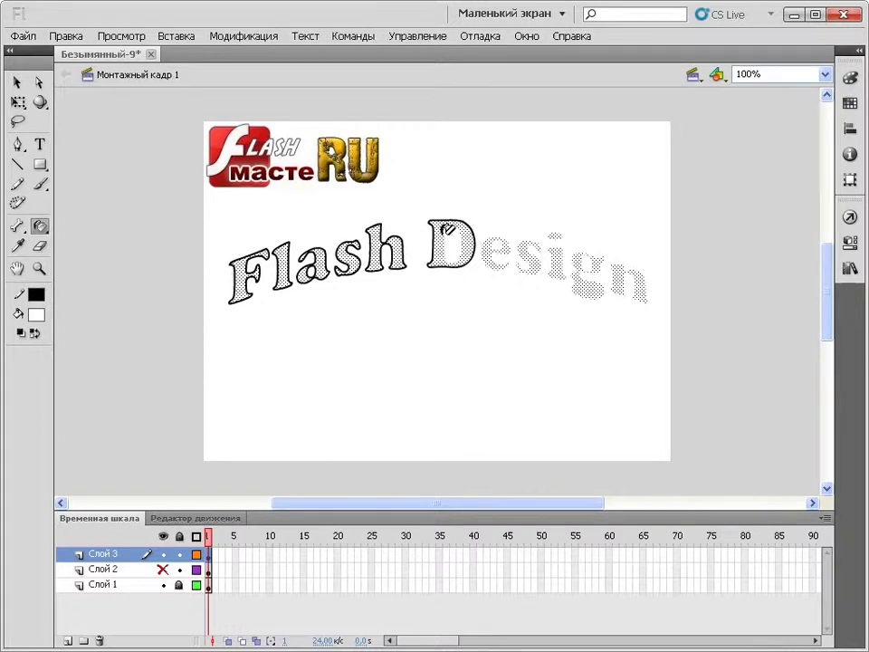
left_click(502, 240)
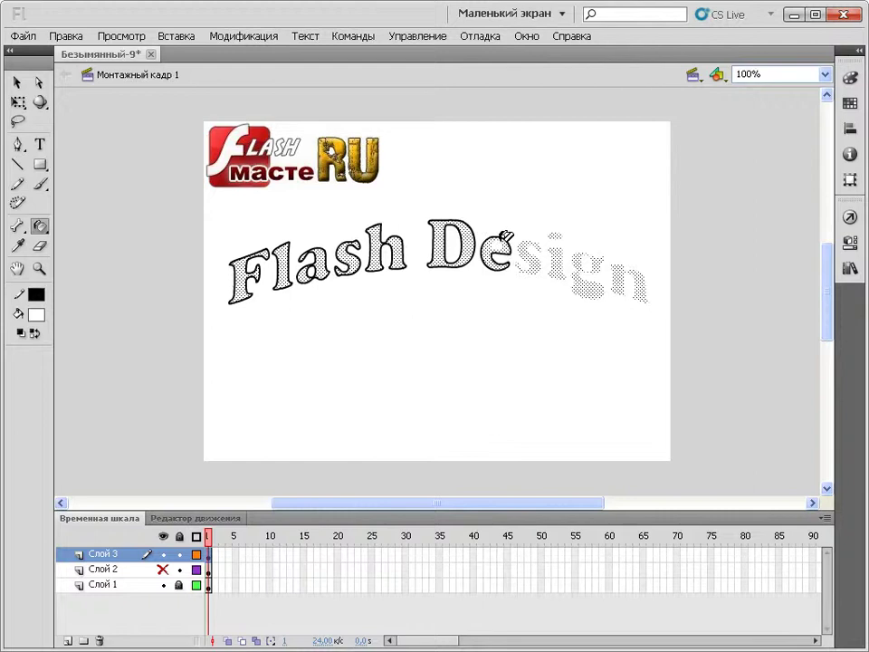
left_click(536, 241)
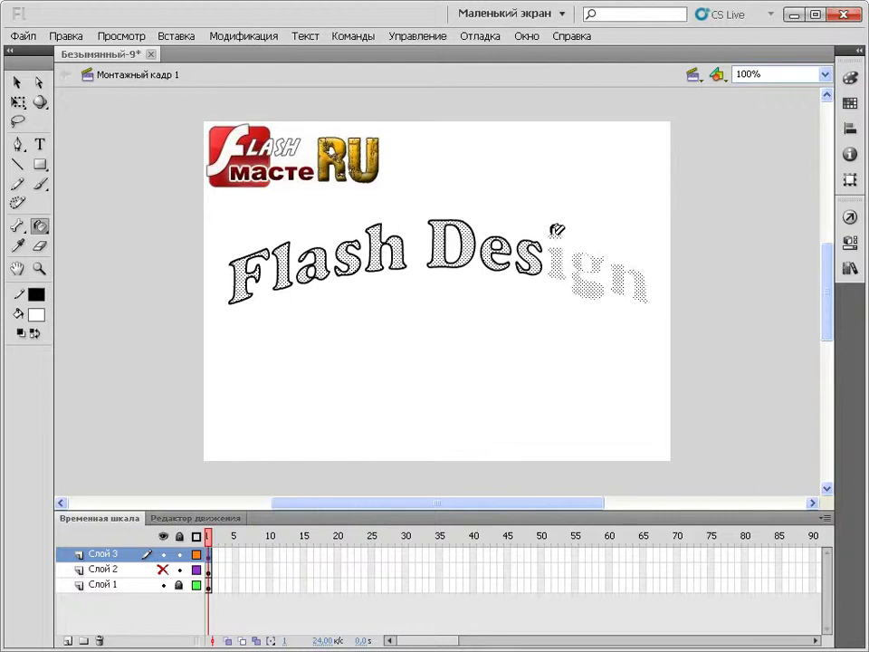
left_click(554, 240)
left_click(586, 269)
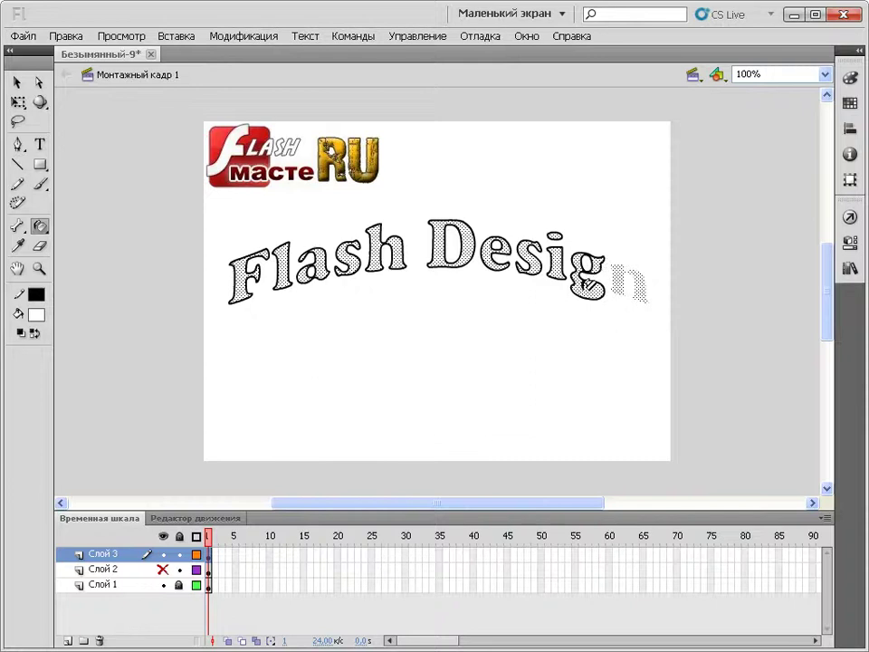
left_click(624, 254)
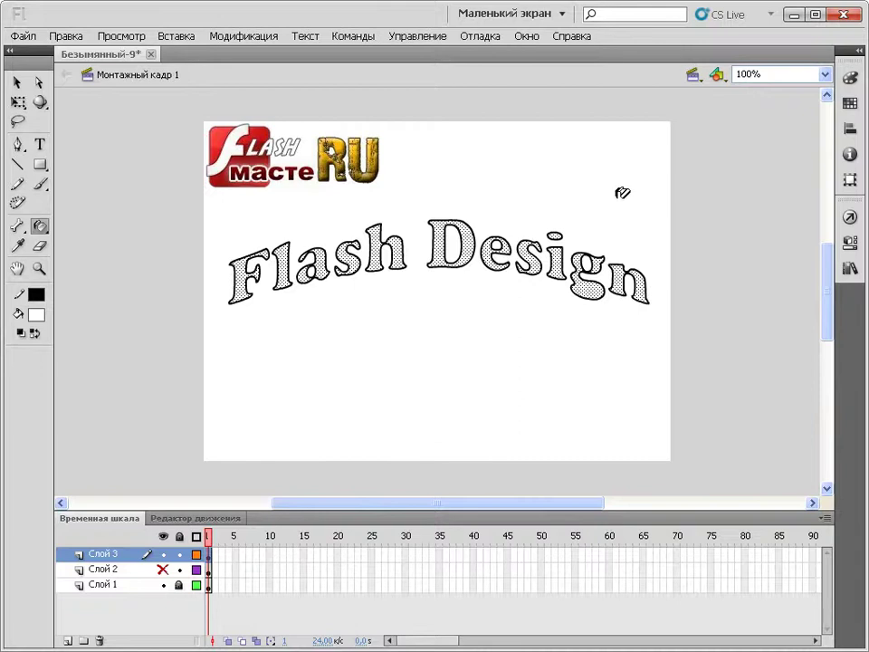
- Select all the lettering on Слой 3, set its stroke thickness to 1,5, and deselect it
left_click(17, 82)
left_click(107, 553)
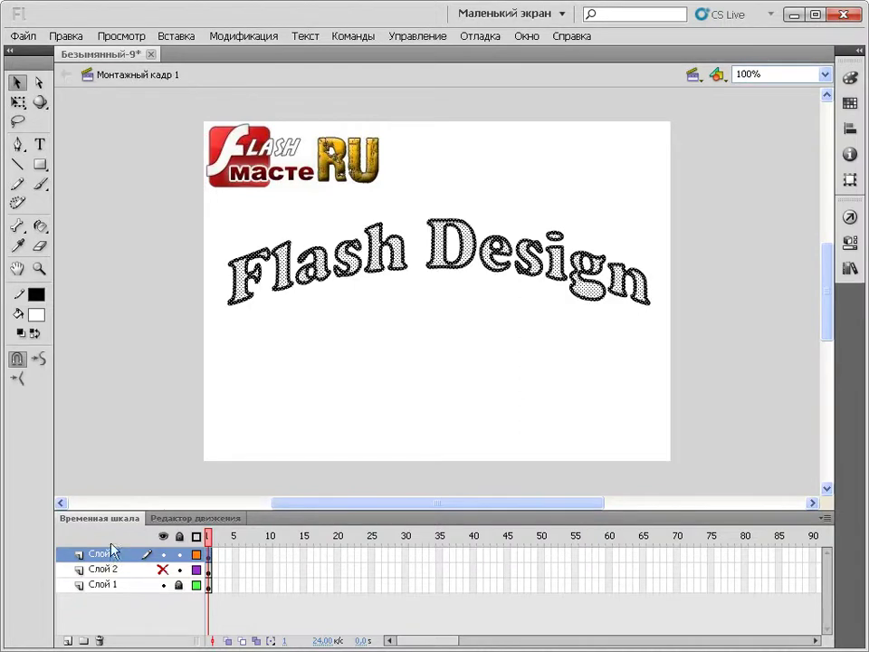
left_click(847, 242)
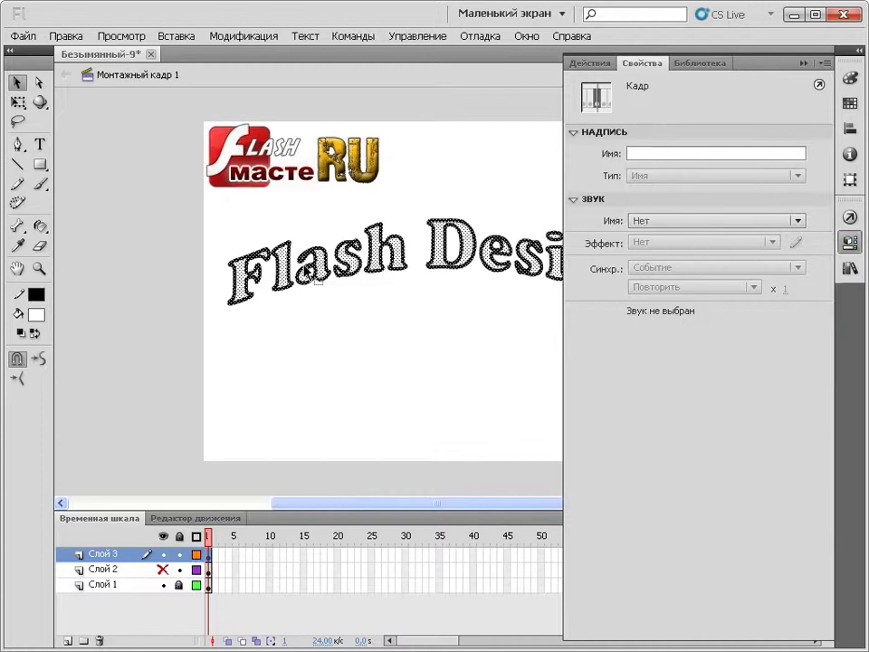
left_click(16, 84)
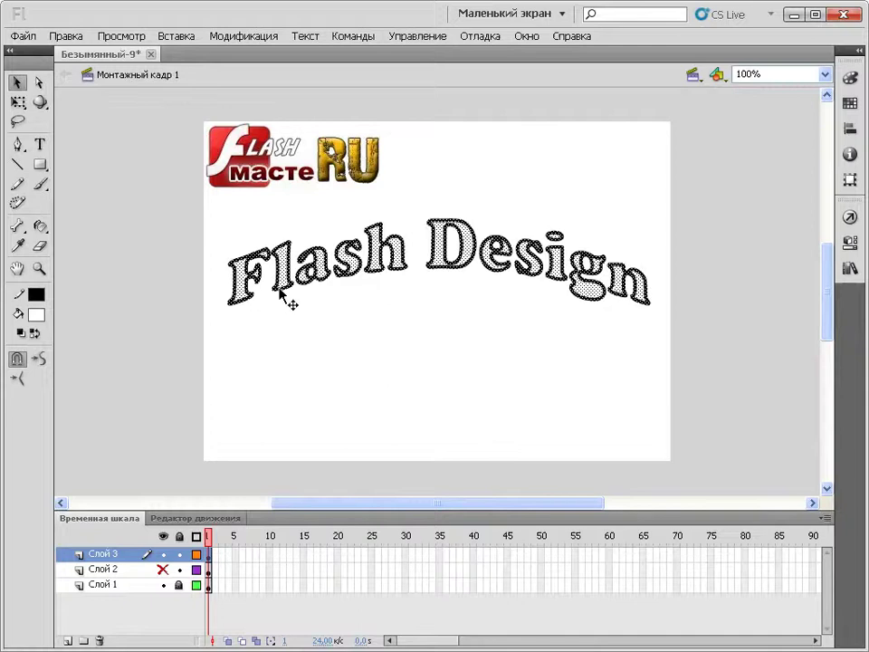
left_click(850, 243)
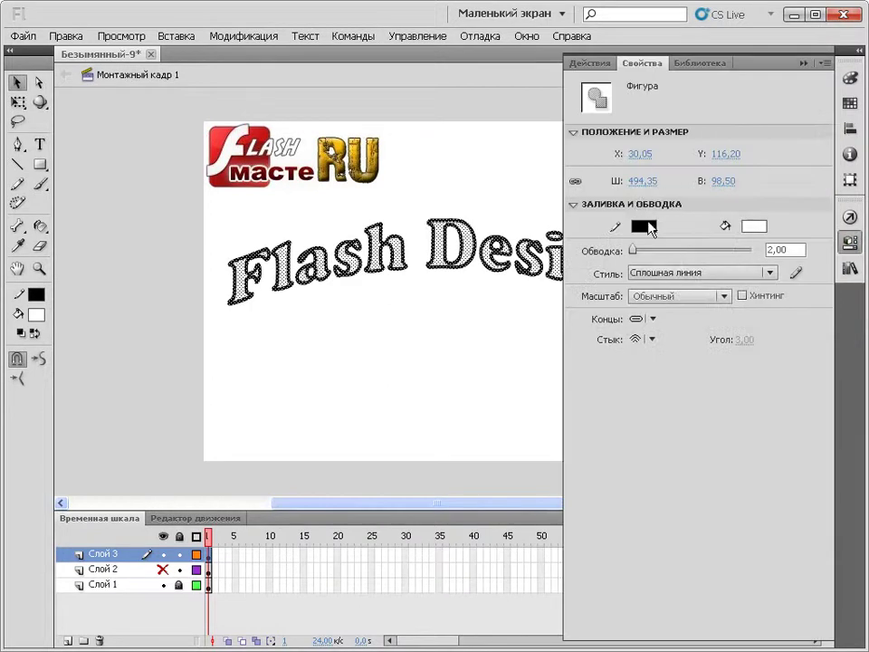
double_click(780, 250)
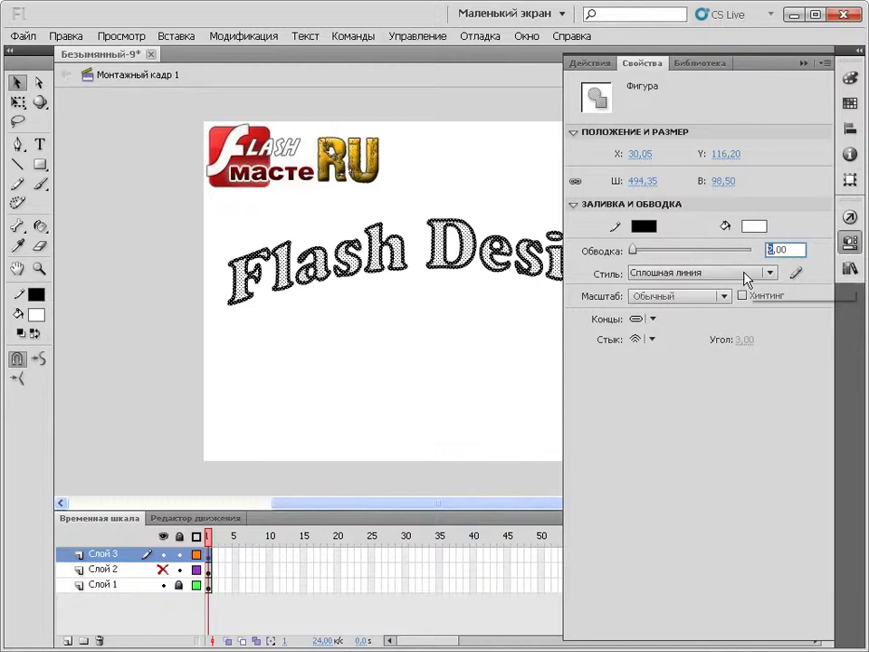
type("1")
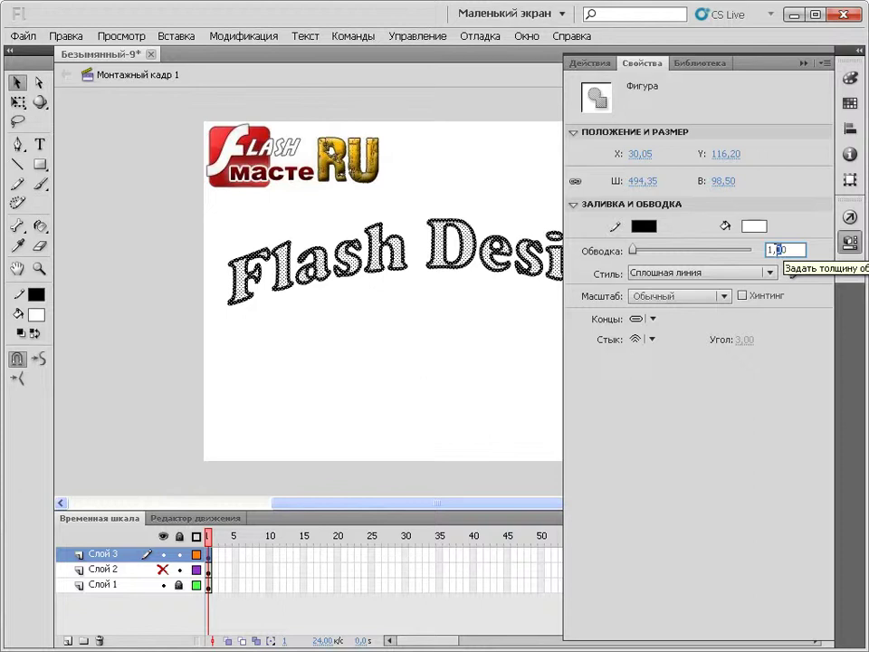
double_click(776, 250)
type("1,5")
key("Return")
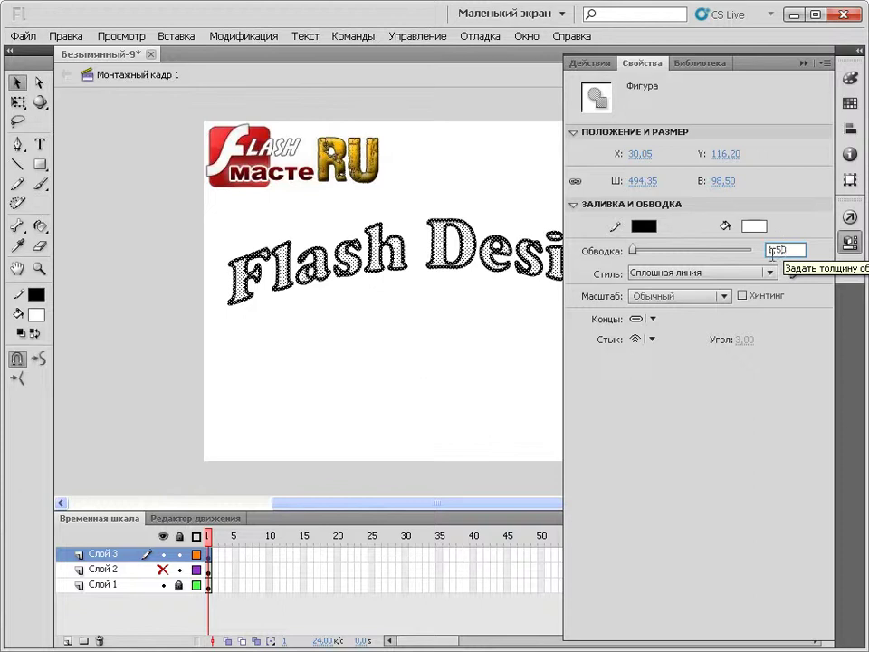
left_click(854, 245)
left_click(732, 295)
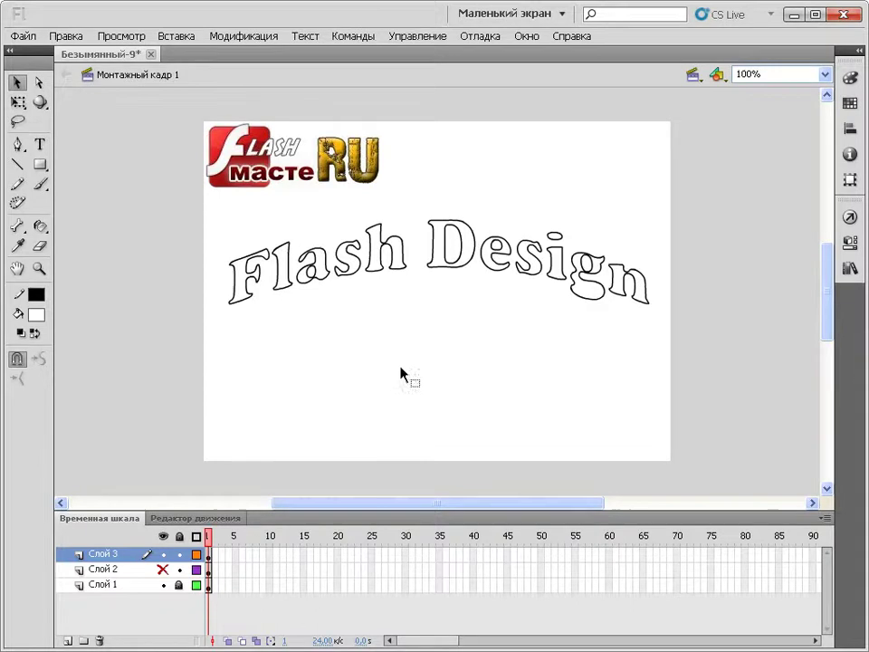
- Make Слой 2 visible again and fill its arched lettering with white (#FFFFFF)
left_click(163, 570)
left_click(109, 569)
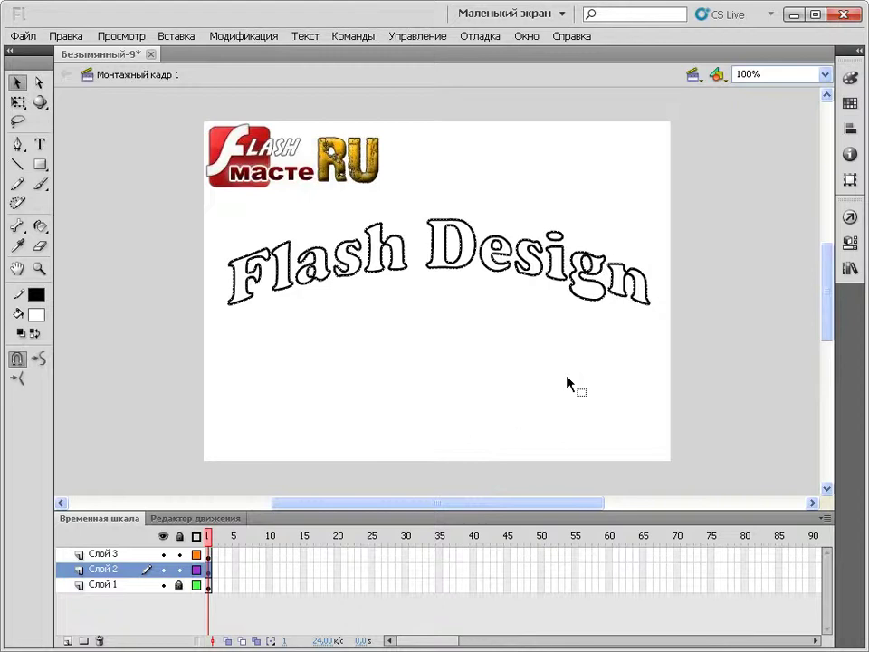
left_click(37, 314)
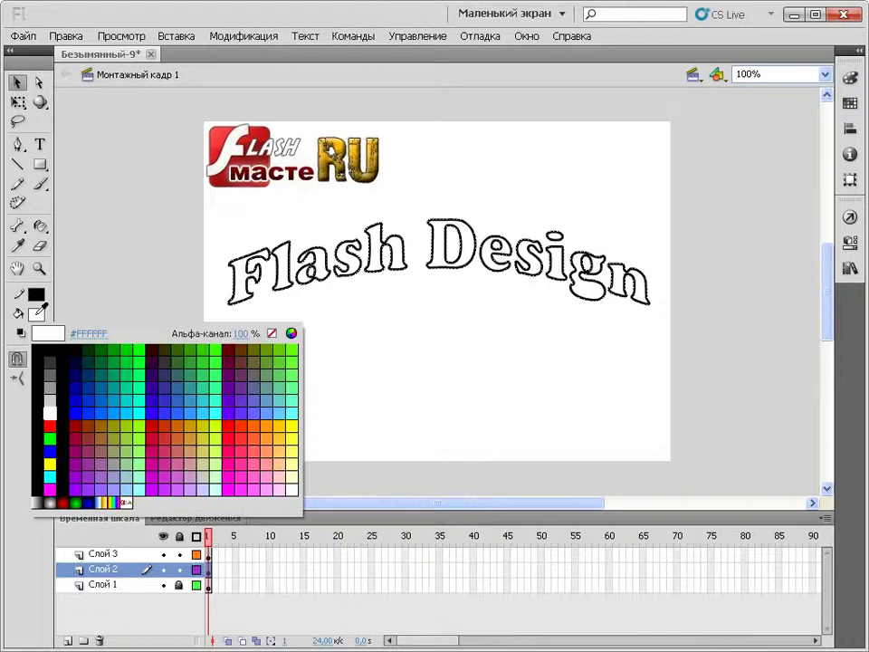
left_click(50, 414)
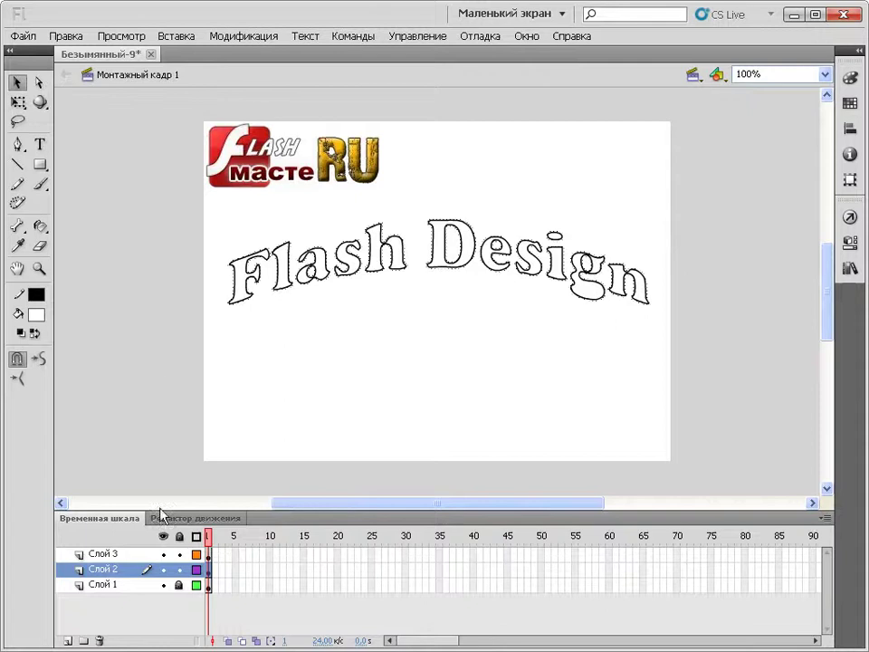
- Hide Слой 3 and expand the fill of the Слой 2 lettering outward by 4 pixels
left_click(164, 553)
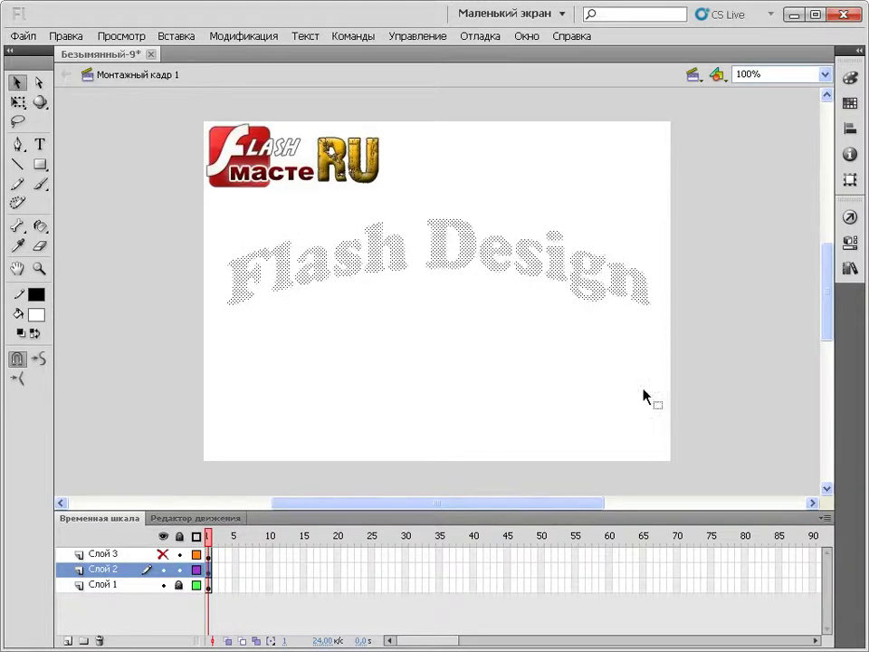
left_click(253, 36)
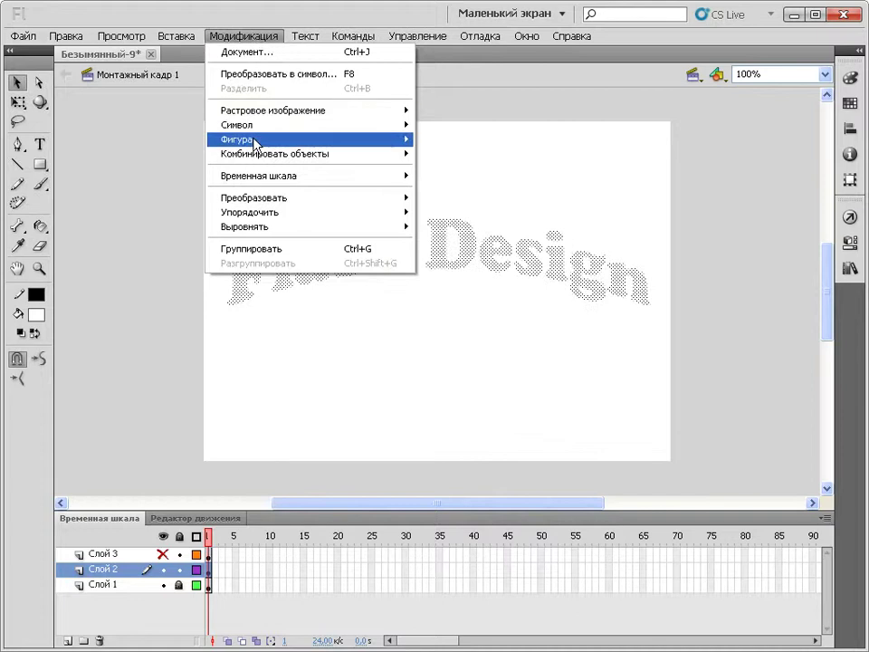
mouse_move(254, 141)
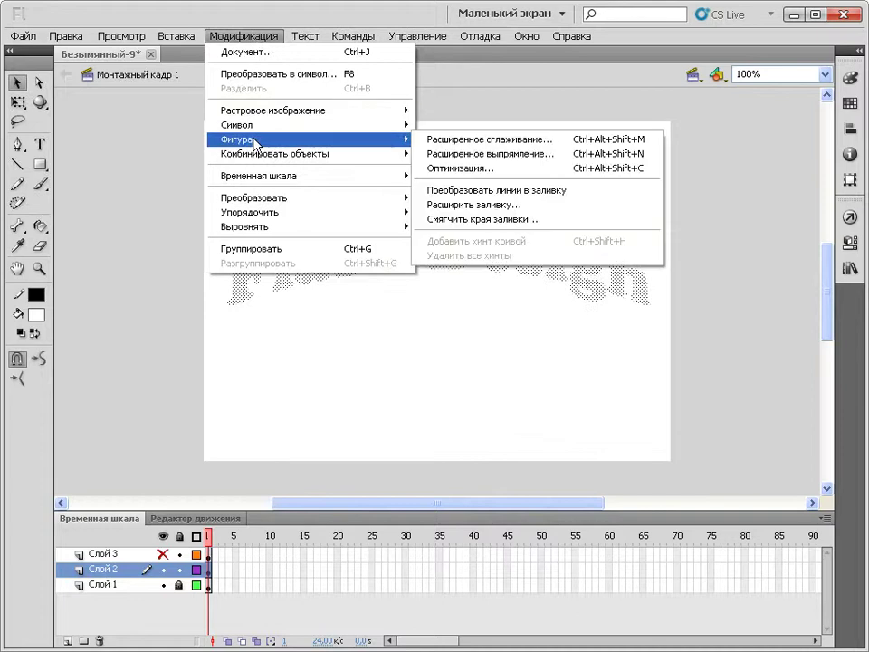
left_click(477, 204)
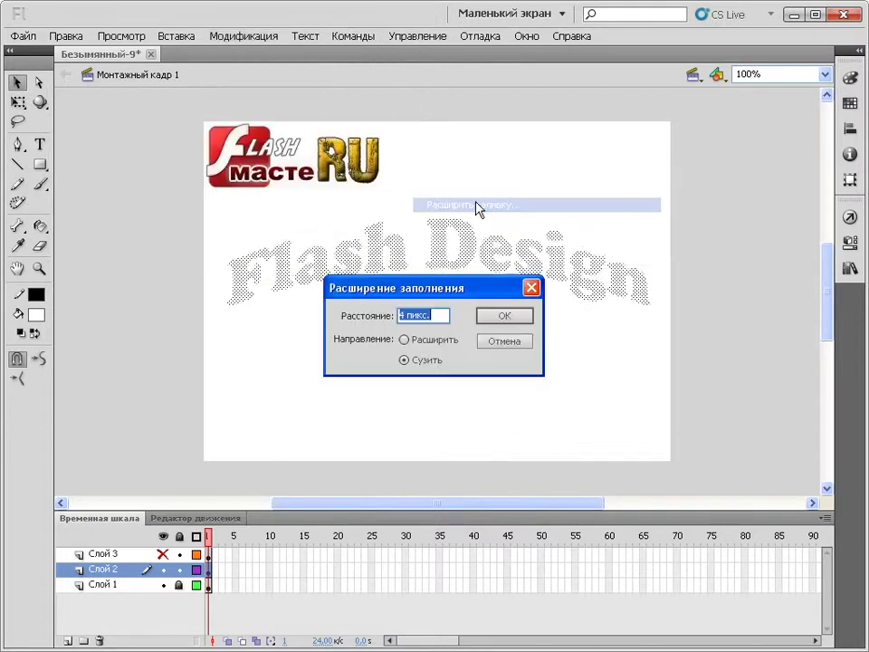
left_click(405, 340)
left_click(503, 324)
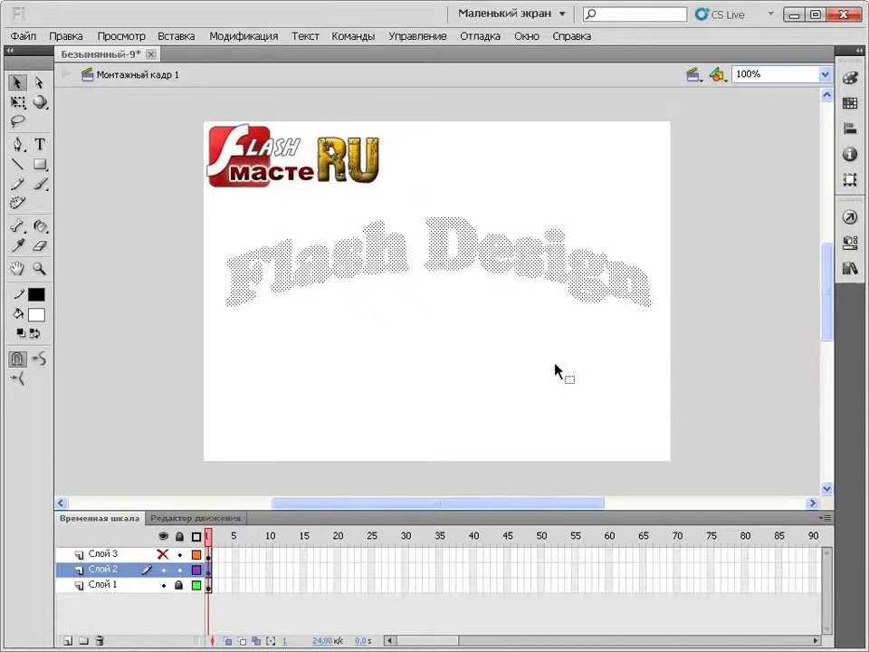
- Outline the expanded white lettering on Слой 2 in black with the Ink Bottle tool, covering both words
left_click(40, 228)
left_click(40, 230)
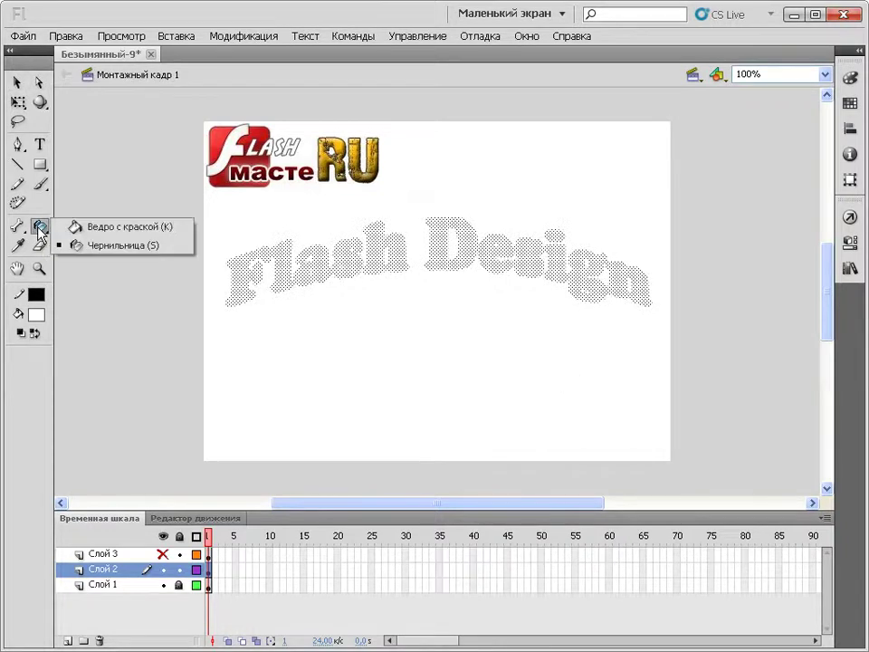
left_click(120, 247)
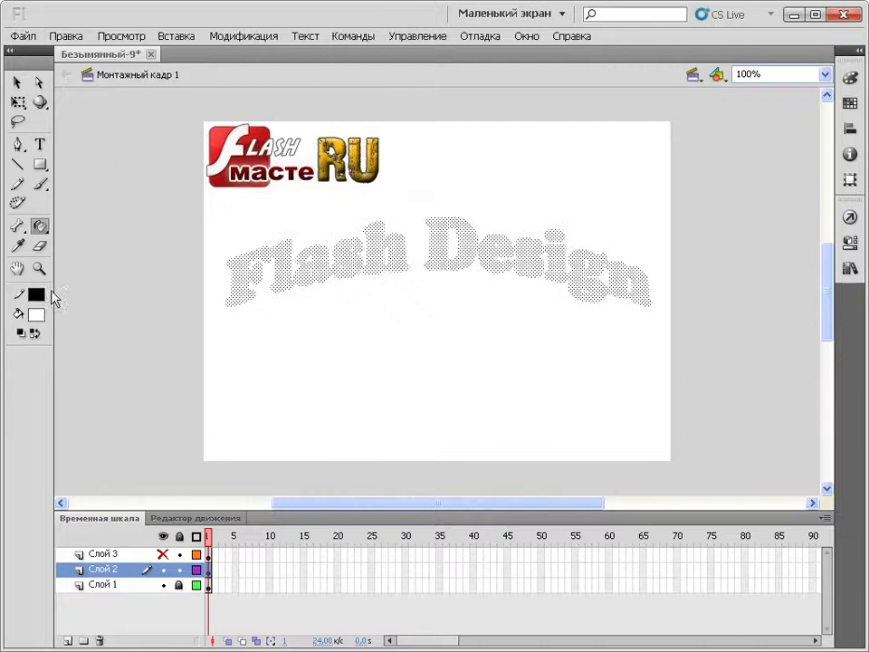
left_click(237, 257)
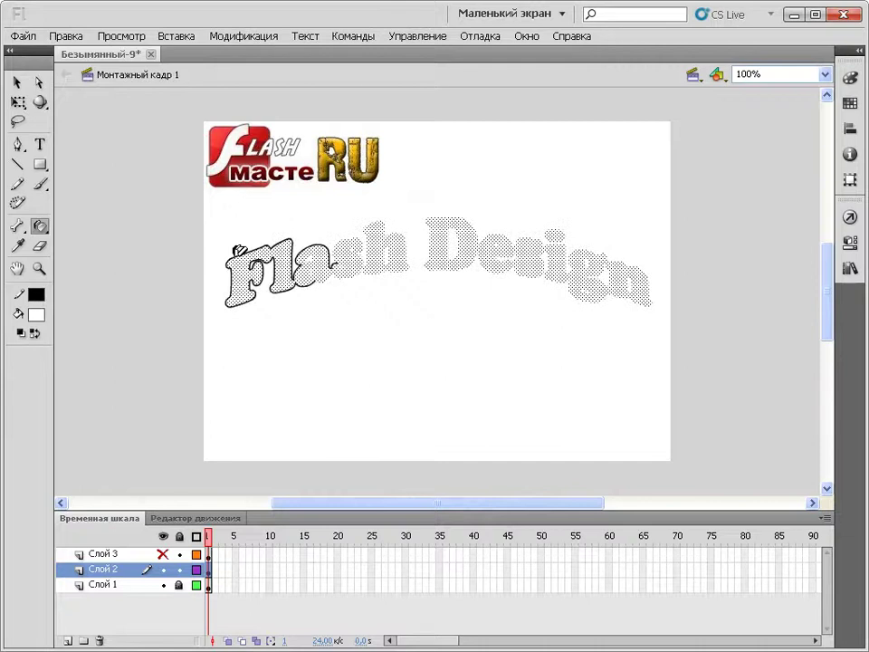
left_click(299, 261)
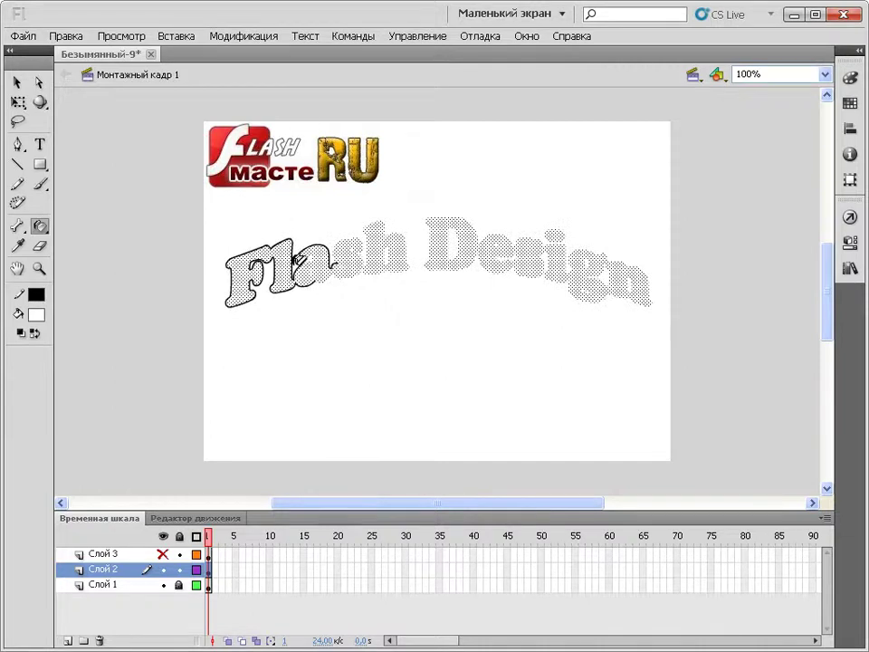
left_click(331, 272)
left_click(350, 241)
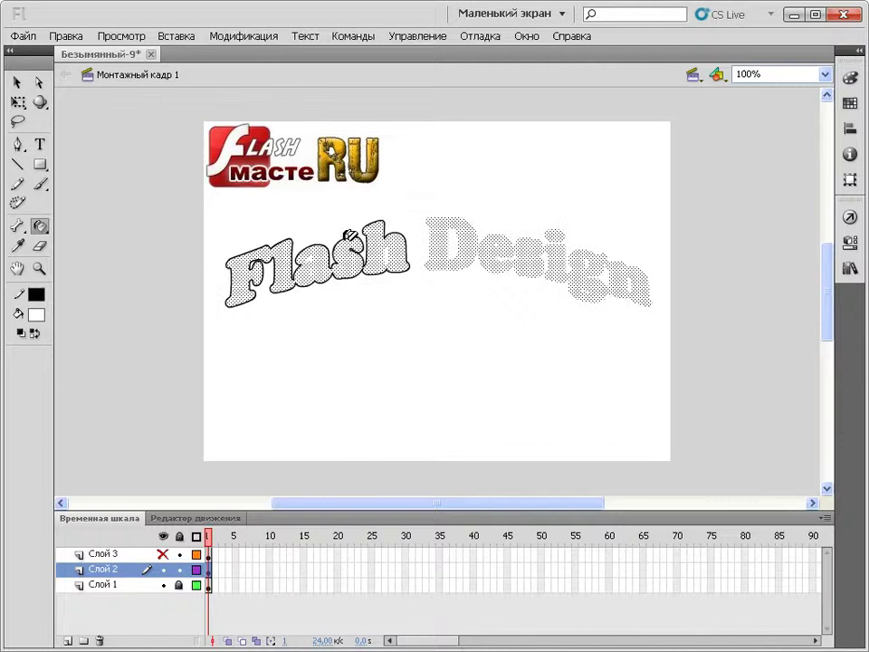
left_click(443, 229)
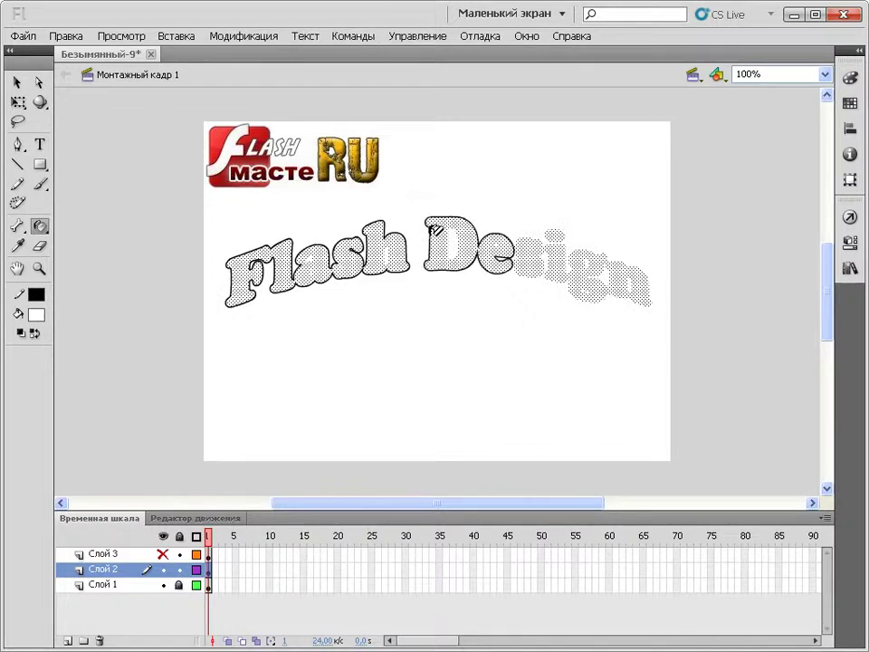
left_click(557, 232)
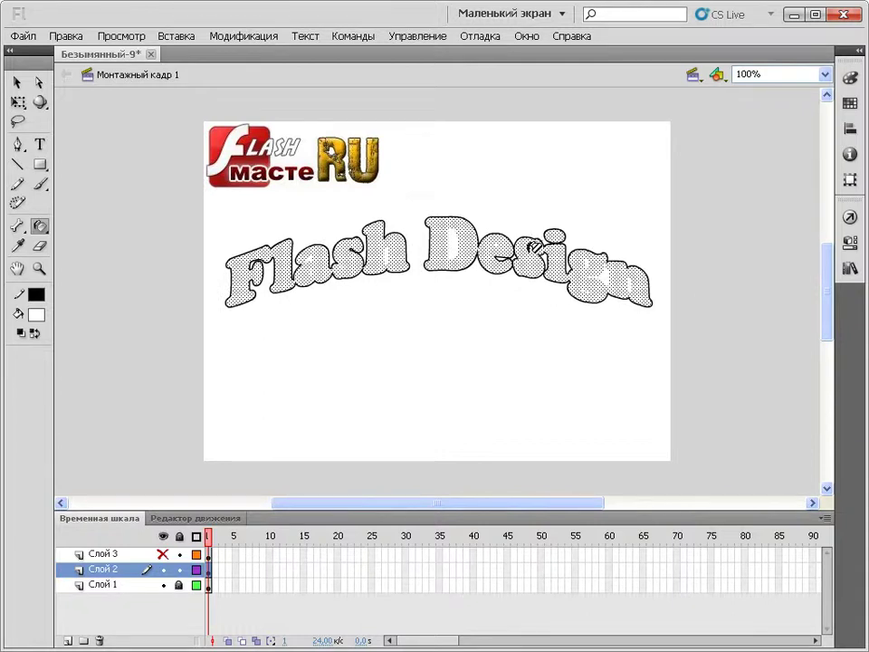
- Select all the lettering on Слой 2, set its stroke thickness to 2, and deselect it
left_click(17, 83)
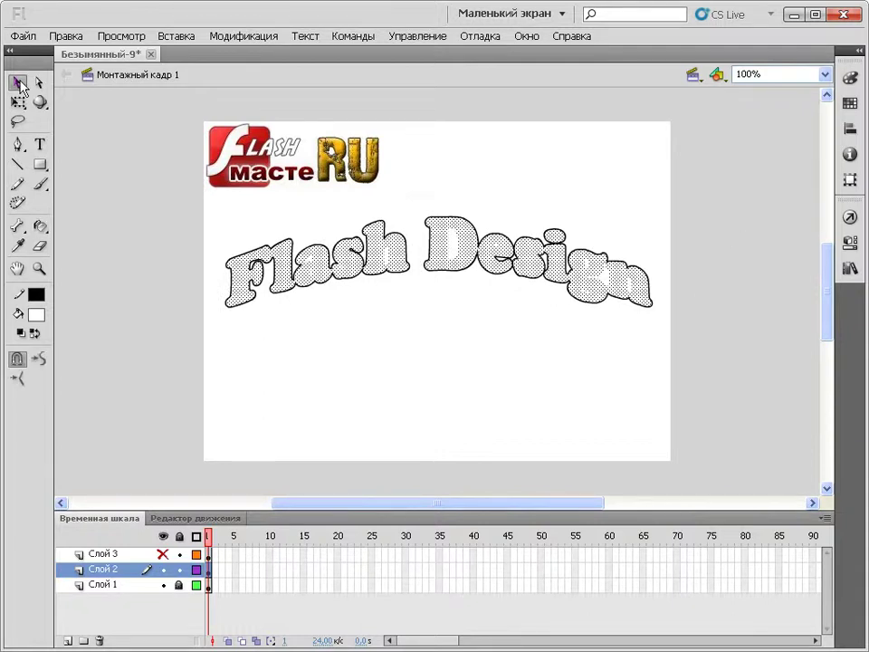
left_click(98, 576)
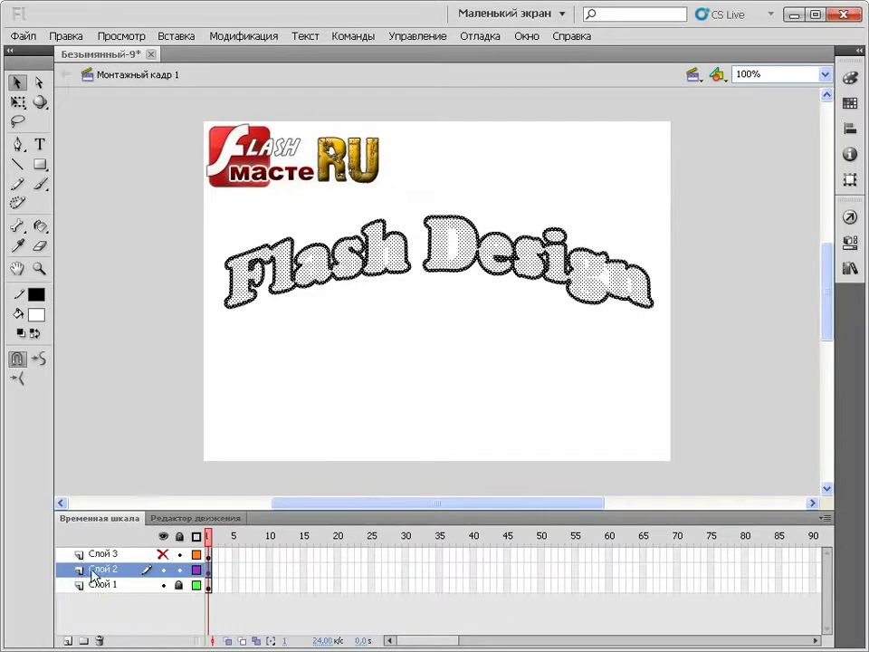
left_click(849, 242)
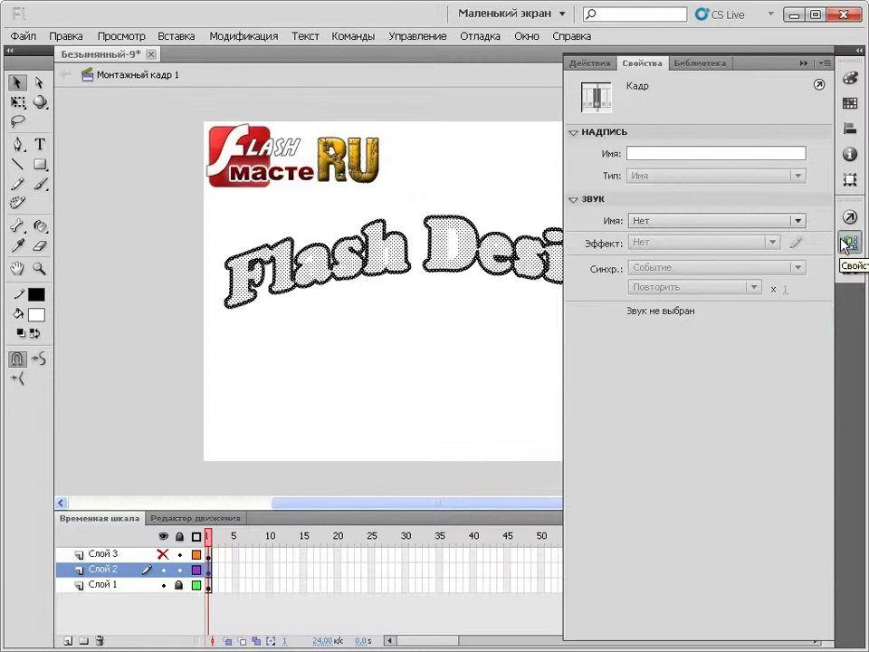
left_click(847, 244)
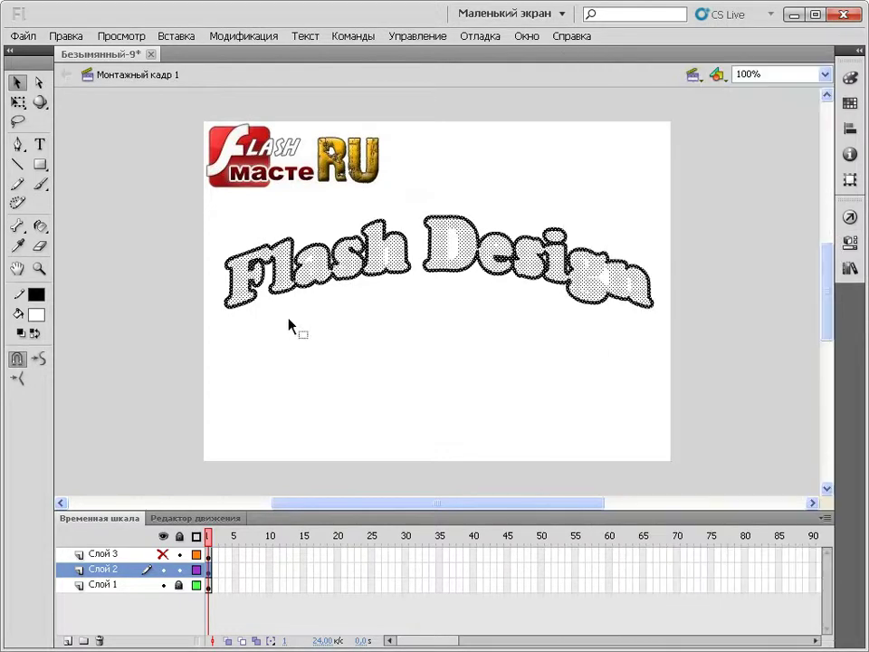
left_click(850, 243)
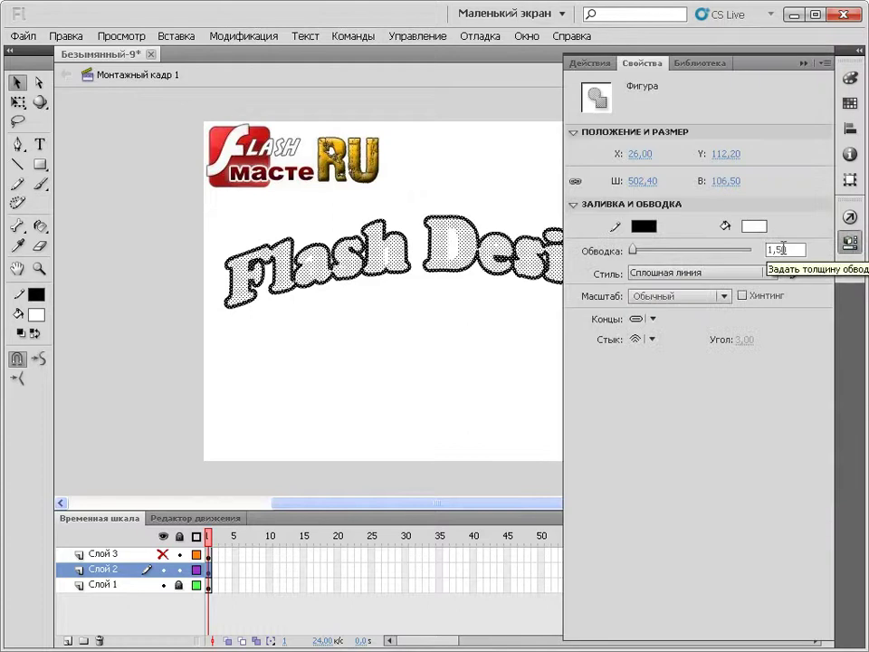
double_click(780, 249)
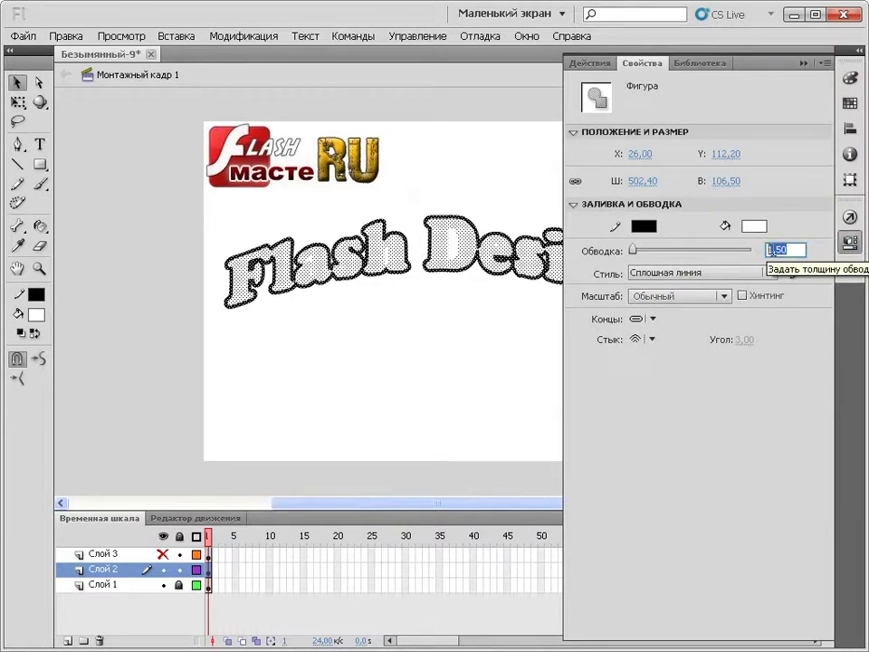
type("2")
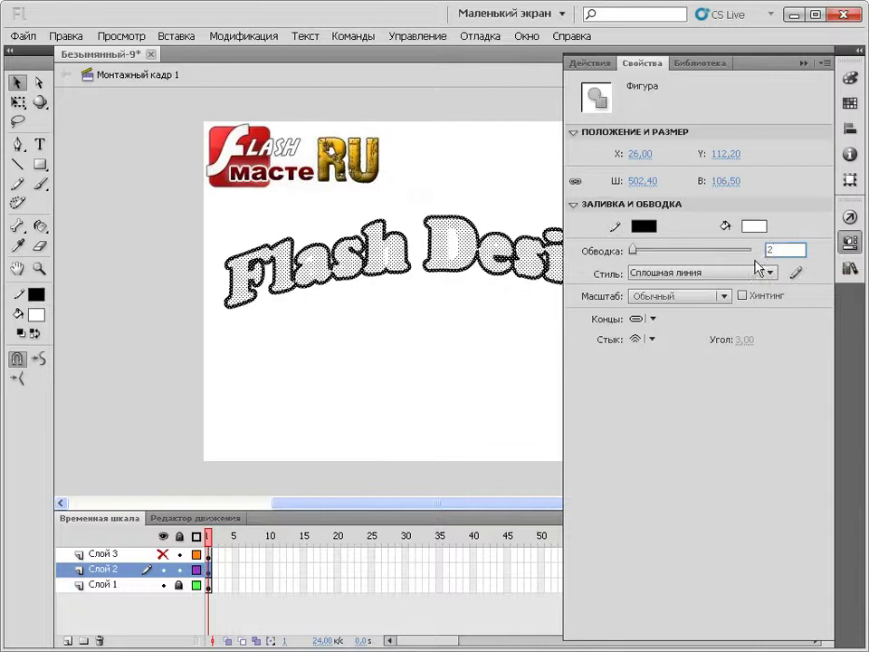
key("Return")
left_click(777, 277)
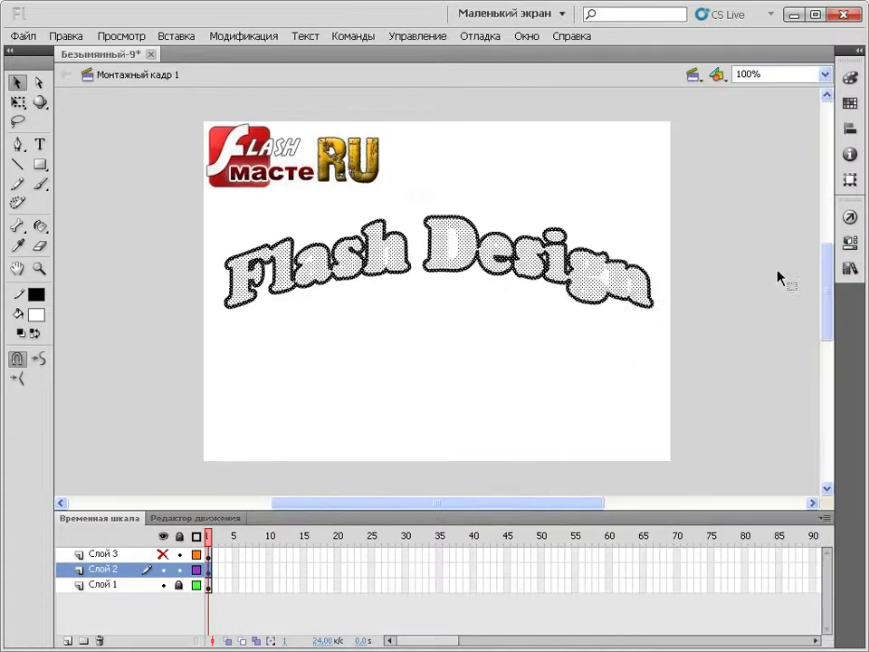
left_click(735, 348)
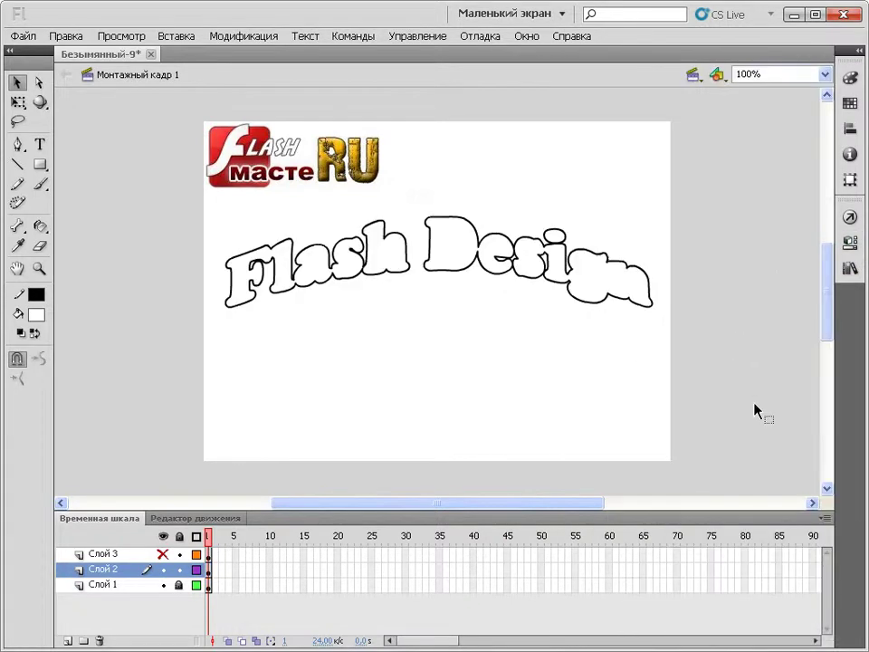
- Make Слой 3 visible again above the lettering on Слой 2
left_click(163, 554)
left_click(163, 554)
left_click(163, 554)
left_click(162, 554)
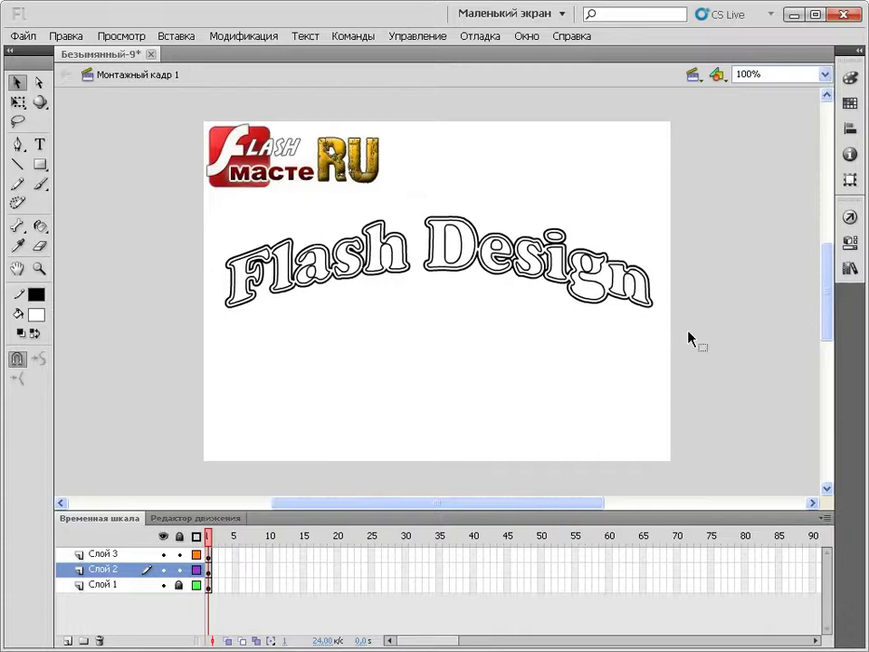
- Copy all the lettering from Слой 2 and Слой 3 and paste it onto a new layer moved beneath Слой 1
mouse_move(687, 329)
left_mouse_down()
mouse_move(180, 225)
mouse_move(191, 208)
left_mouse_up()
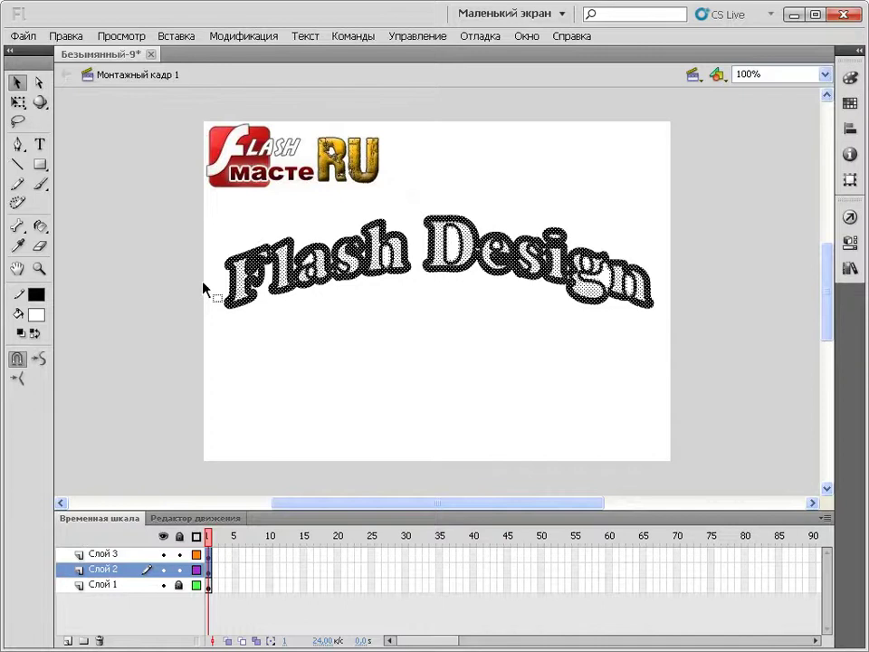
left_click(67, 640)
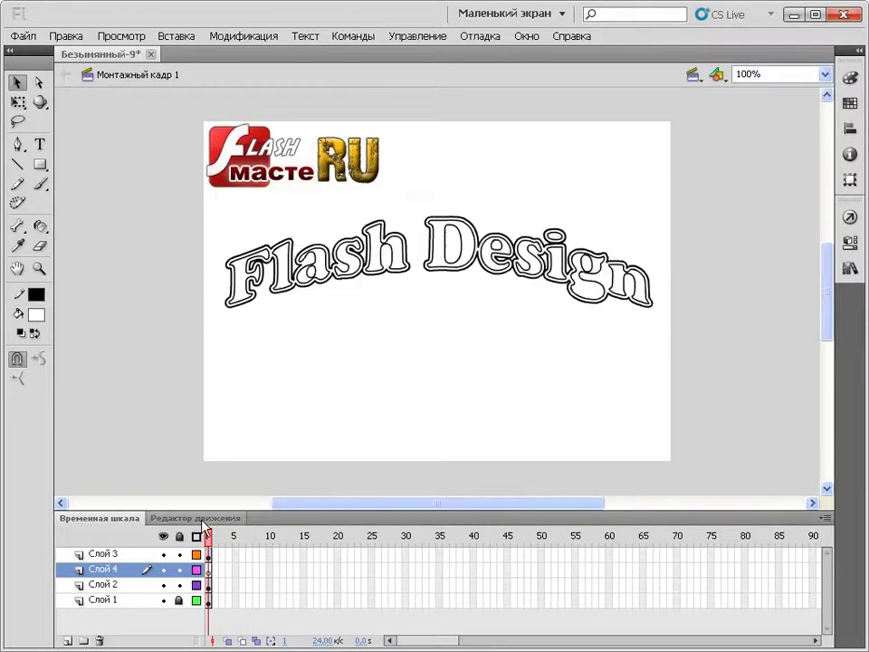
left_click_drag(141, 566, 99, 620)
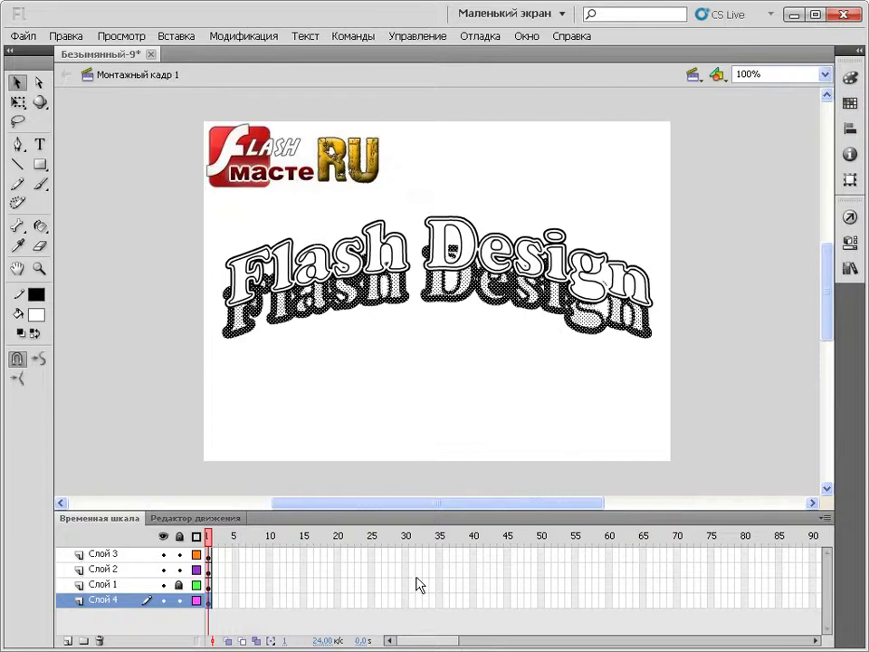
- Shrink the pasted lettering on Слой 4 with Free Transform and place it beside the logo above the main text
left_click(18, 102)
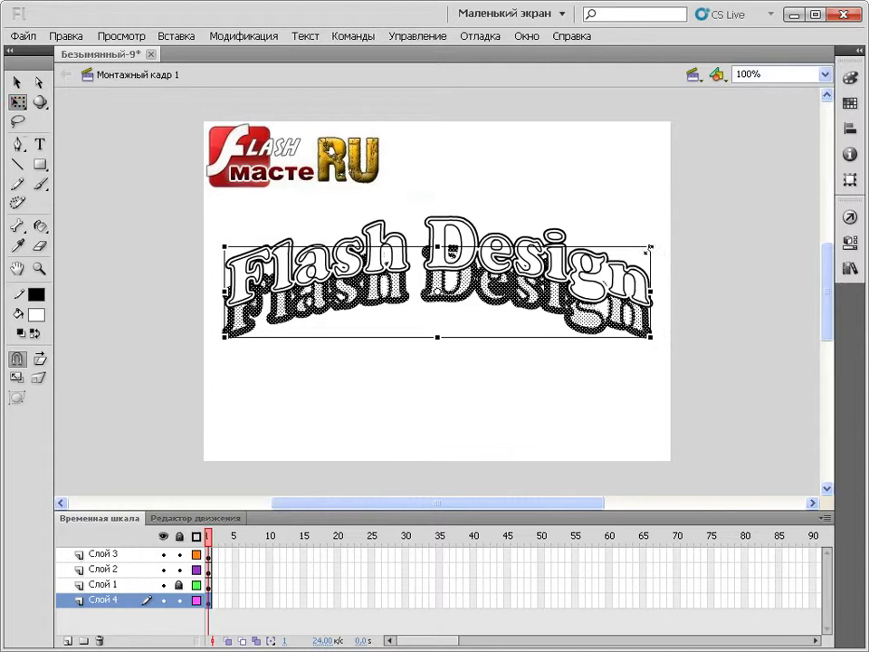
left_click_drag(646, 247, 409, 297)
left_click_drag(385, 334, 620, 172)
left_click(712, 372)
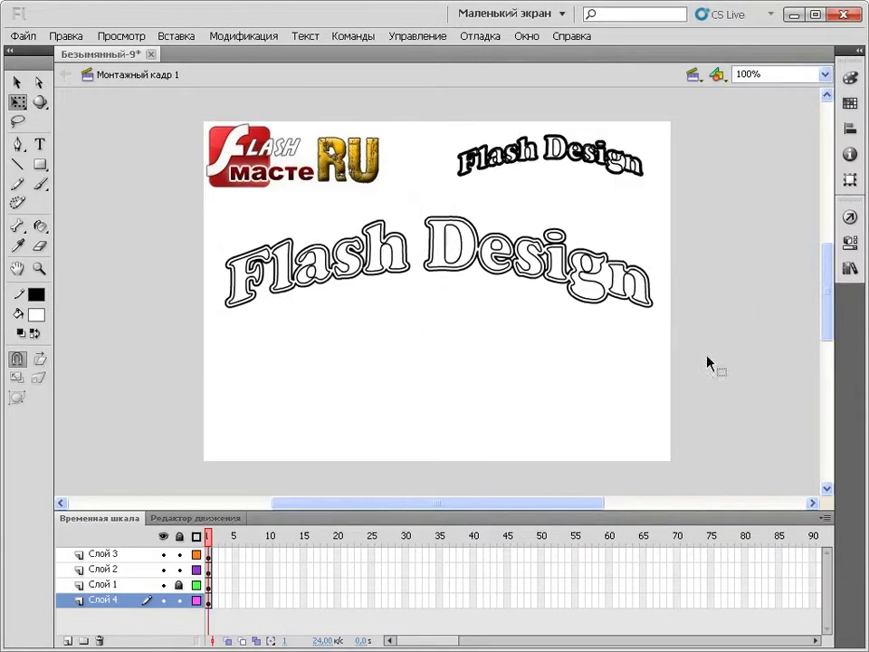
- Enlarge the small lettering copy beside the logo and delete it from Слой 4
left_click_drag(674, 201, 416, 120)
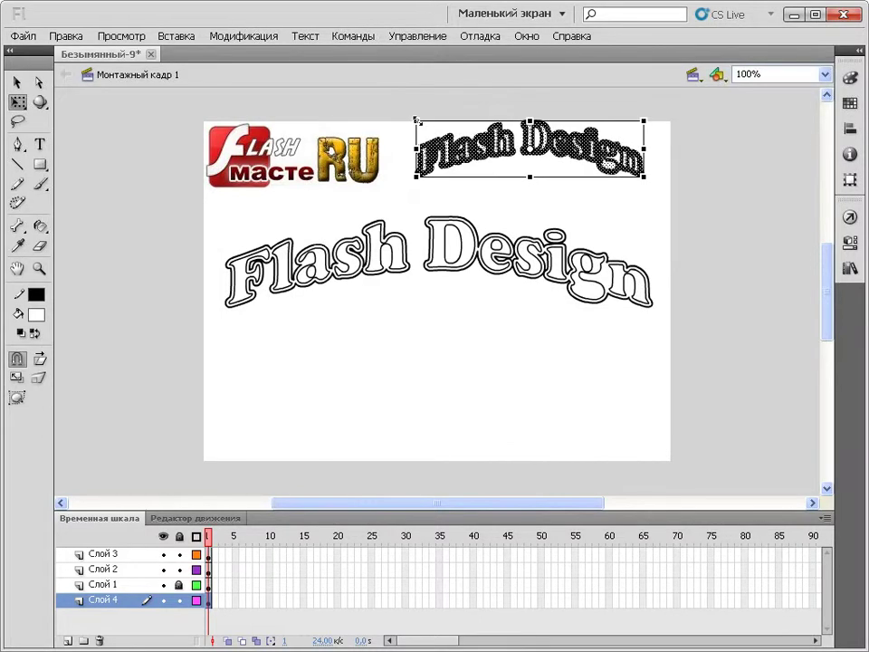
left_click_drag(645, 147, 704, 74)
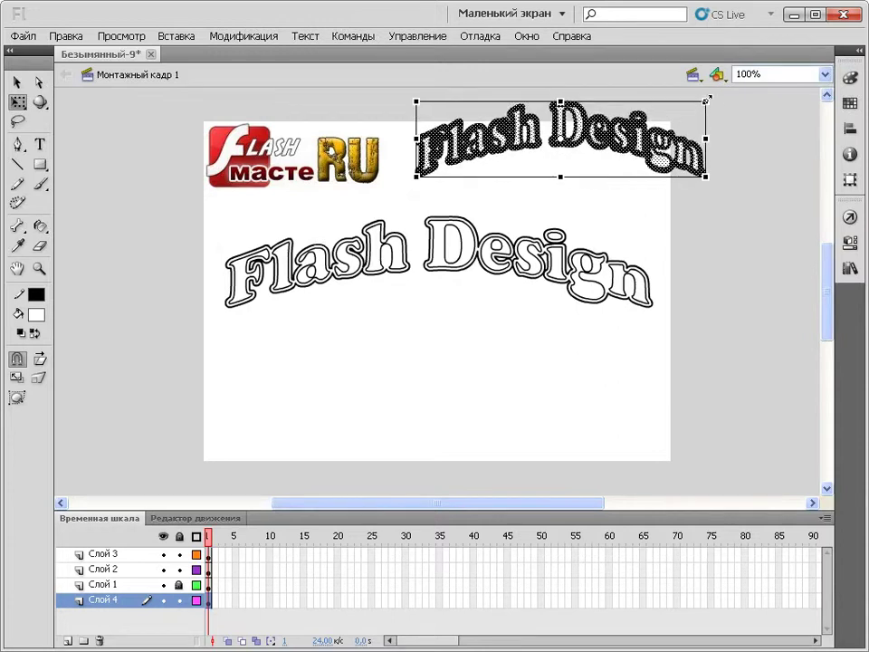
left_click(729, 263)
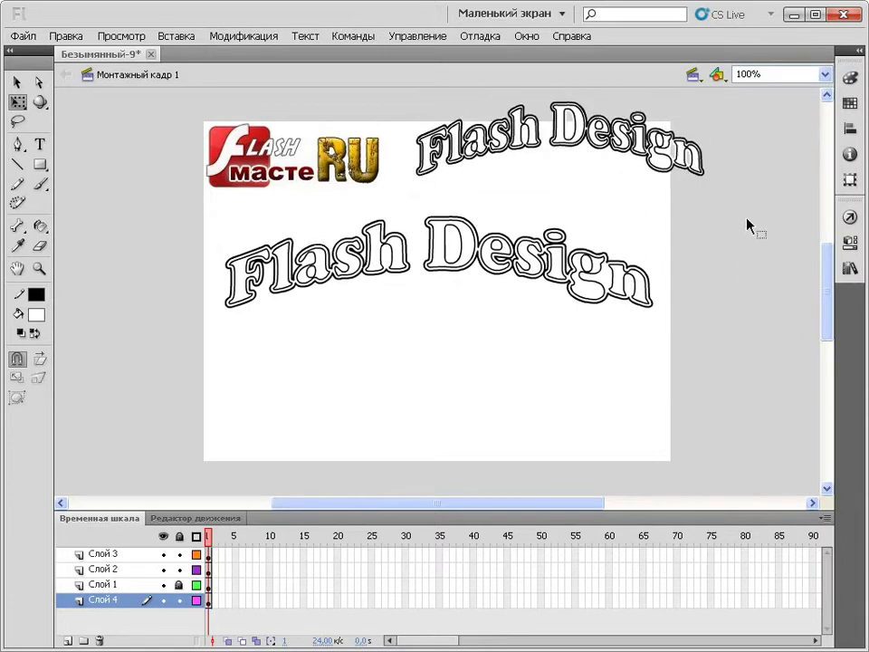
left_click_drag(745, 210, 412, 107)
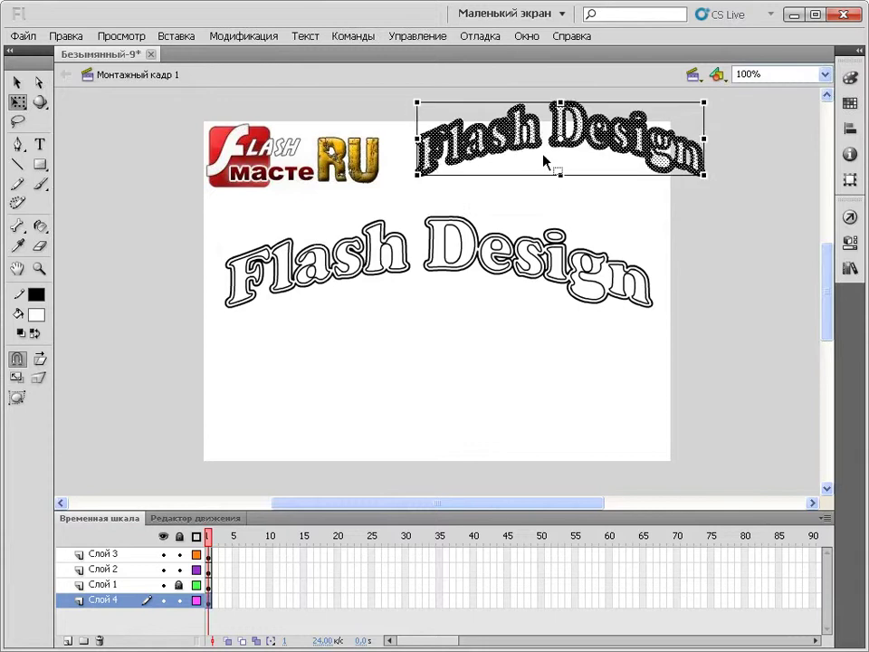
key("Delete")
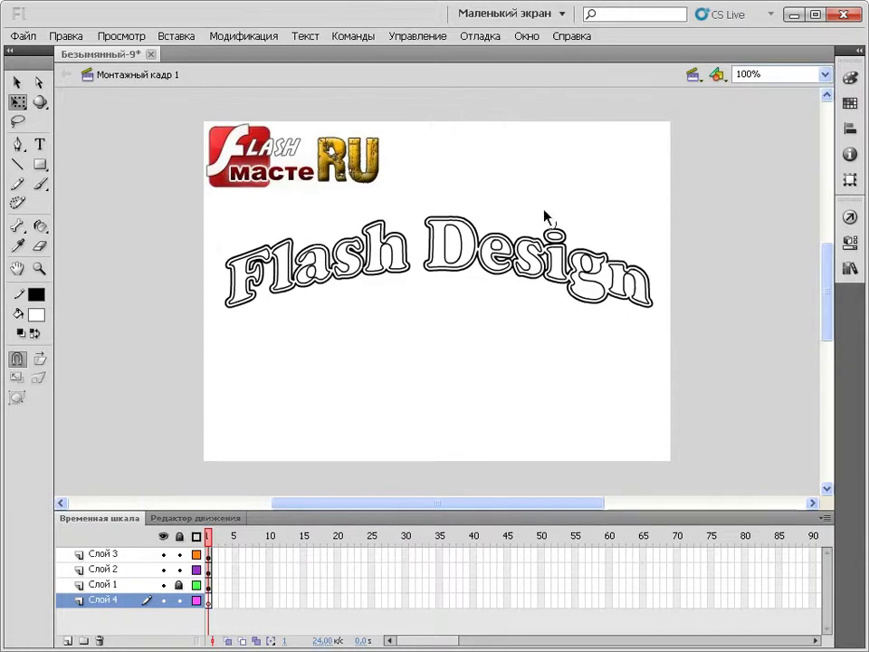
- Paste a copy of the Слой 2 and Слой 3 lettering in place on Слой 4 and fill it with black
mouse_move(701, 341)
left_mouse_down()
mouse_move(299, 214)
mouse_move(202, 209)
left_mouse_up()
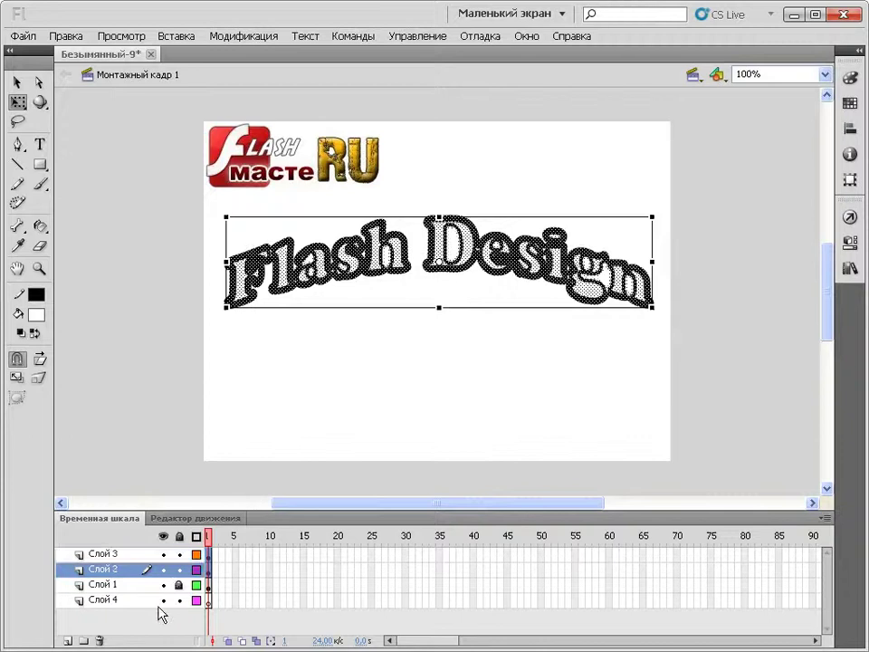
left_click(115, 601)
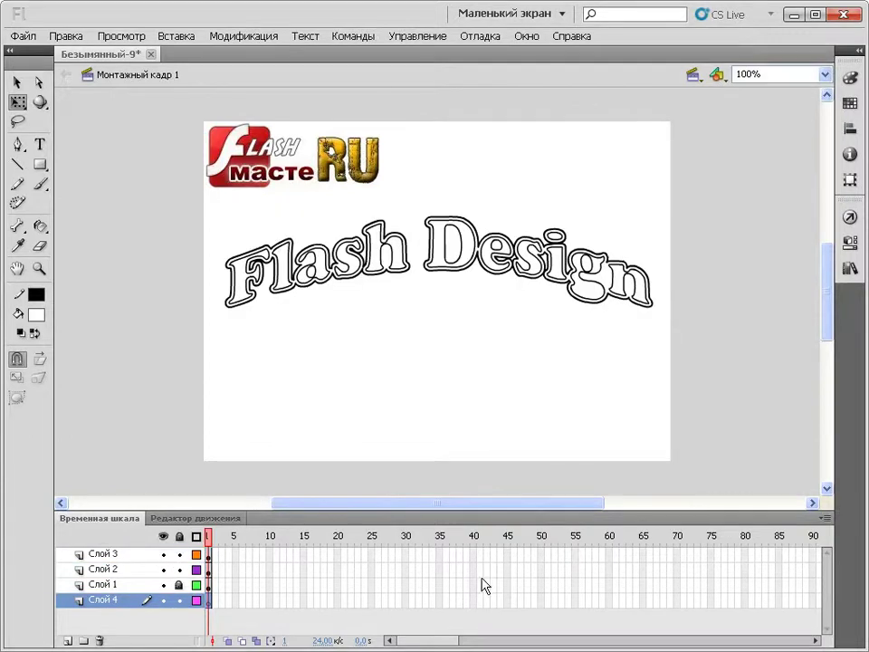
key("ctrl+a")
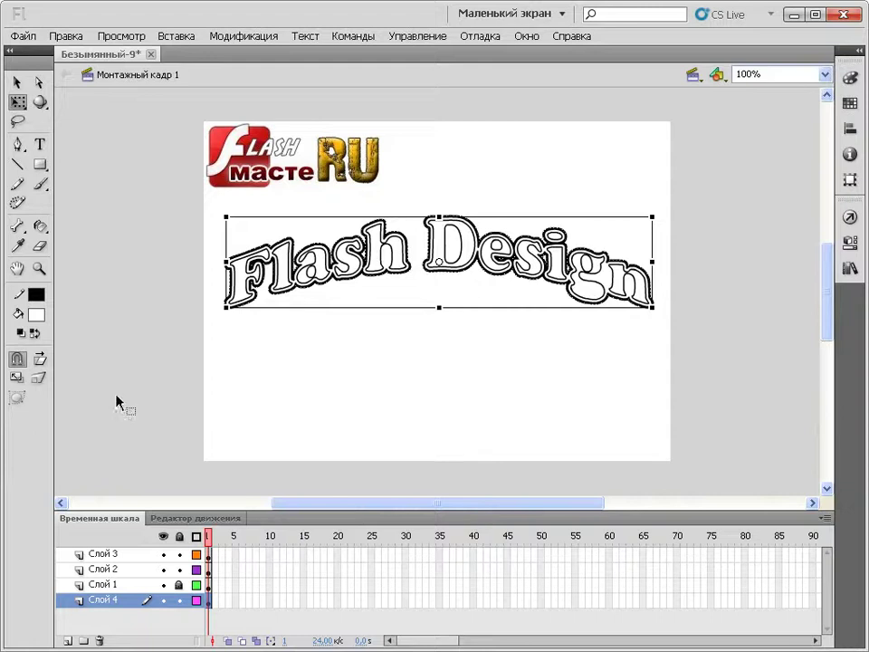
left_click(36, 314)
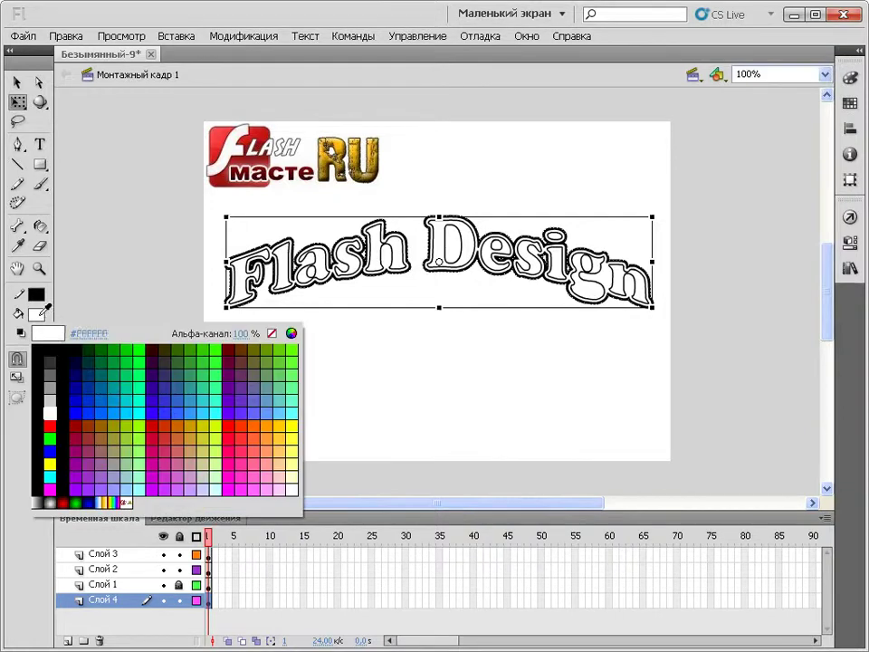
left_click(58, 349)
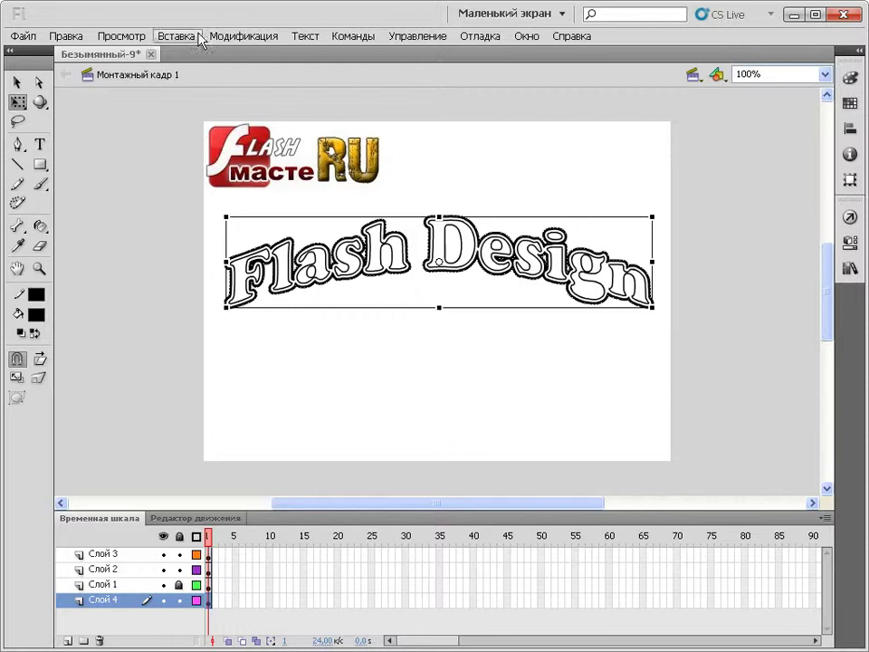
- Try to expand the fill of the black lettering on Слой 4 and inspect that layer alone
left_click(235, 38)
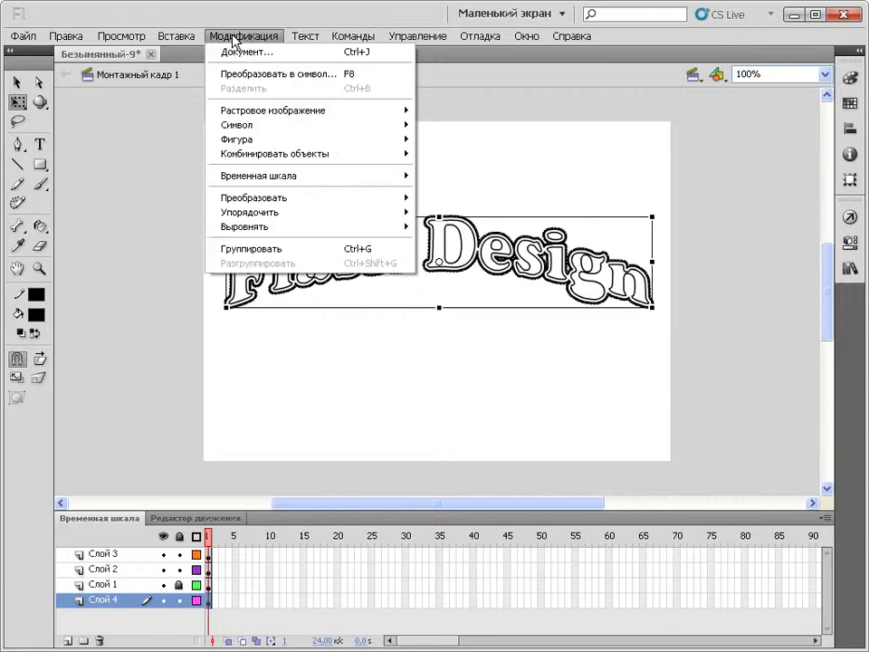
mouse_move(310, 143)
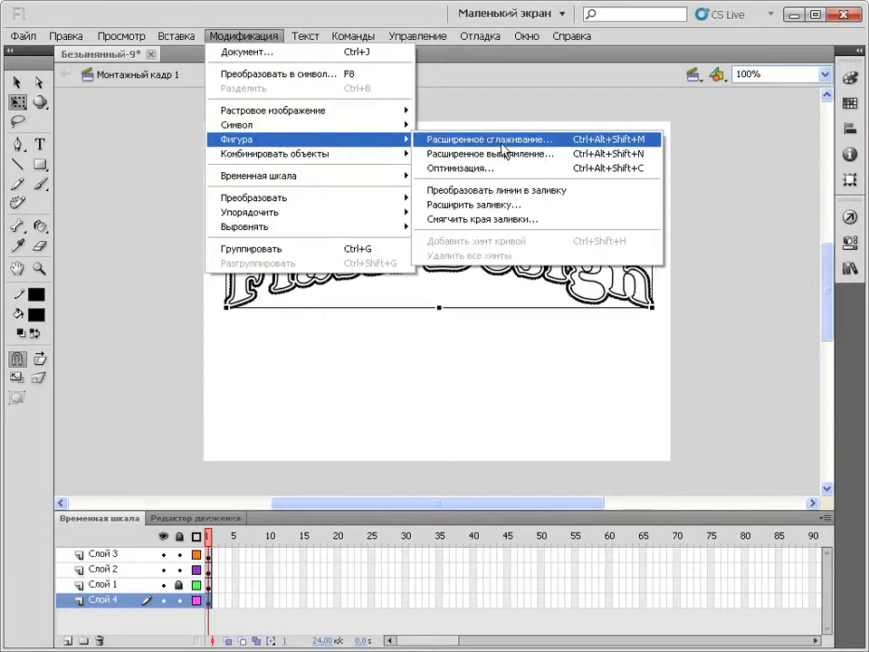
left_click(504, 205)
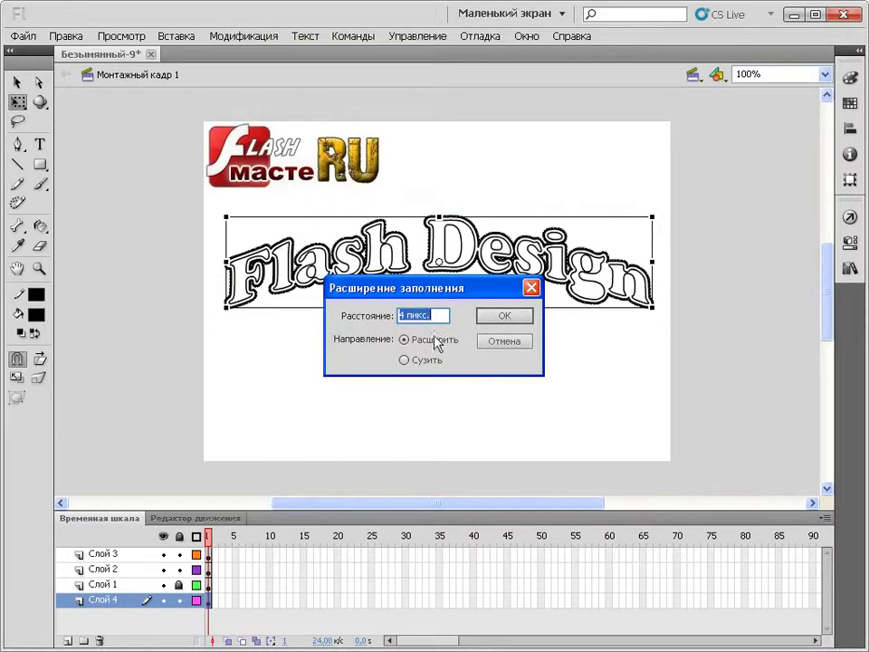
left_click(402, 316)
type("1")
left_click(518, 316)
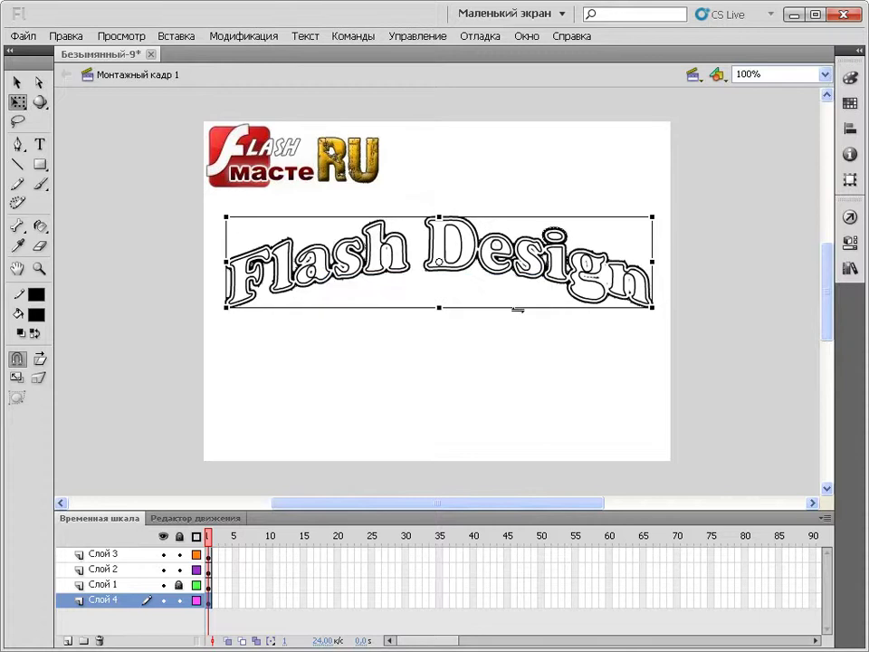
left_click(162, 536)
left_click(163, 600)
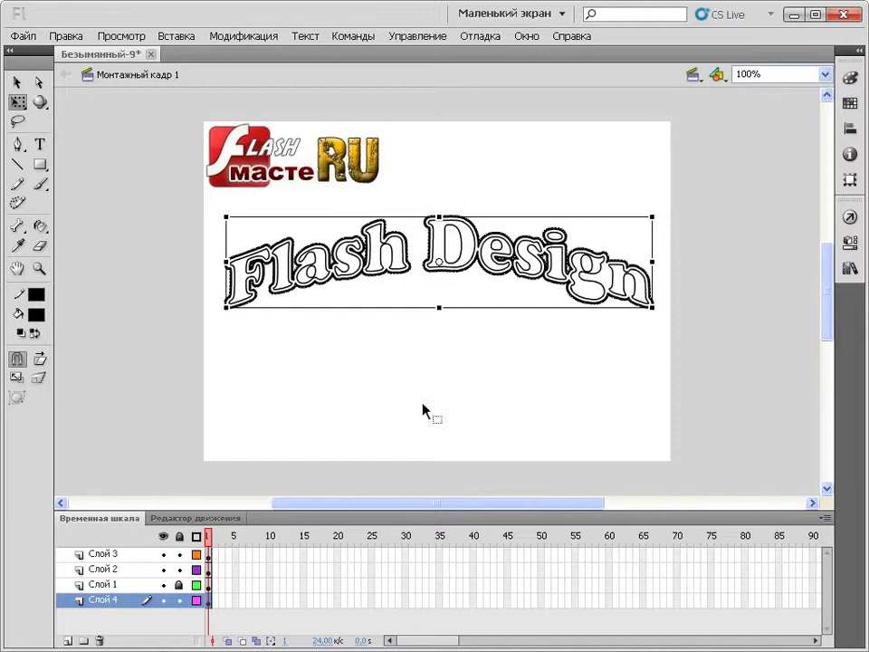
- Hide every layer except Слой 4 and optimize the curves of its black lettering with an optimization strength of 75
left_click(164, 536)
left_click(163, 599)
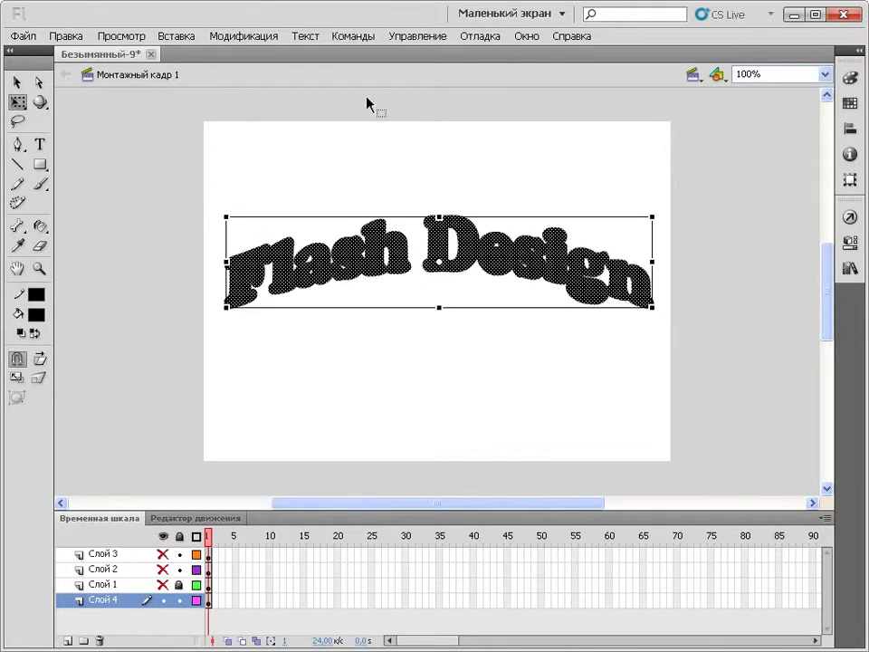
left_click(271, 35)
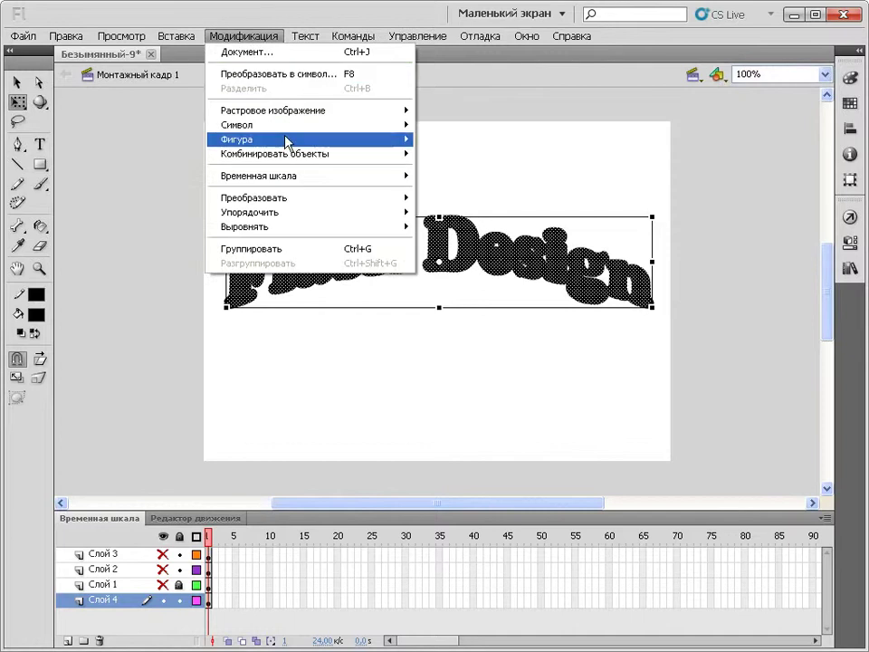
mouse_move(295, 140)
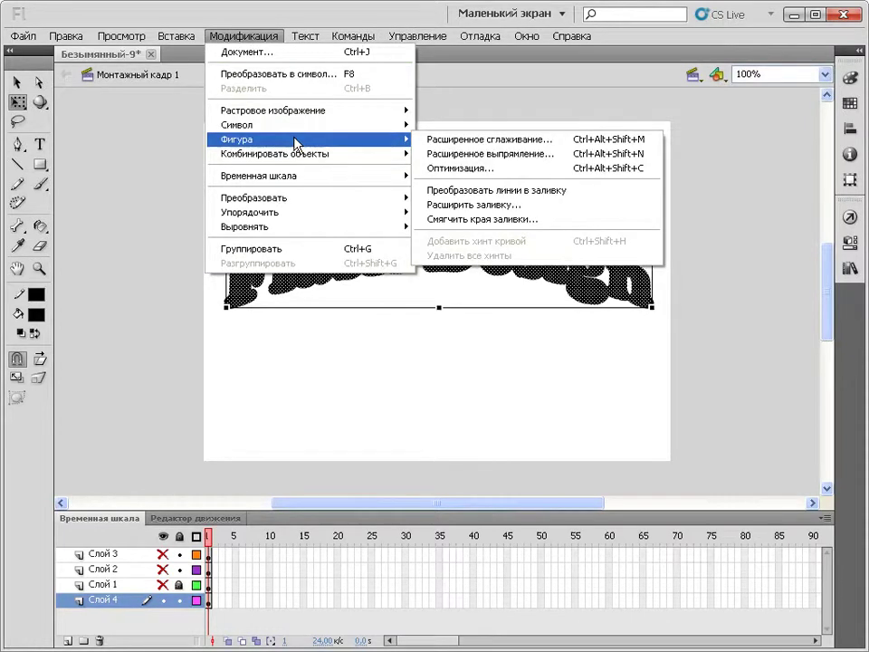
left_click(490, 168)
left_click_drag(442, 307, 511, 310)
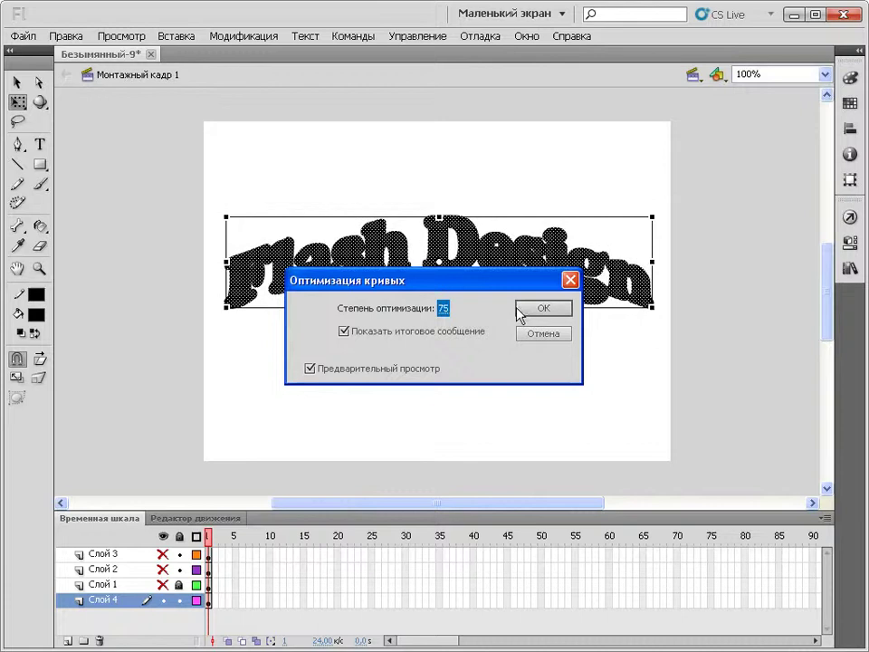
left_click(541, 313)
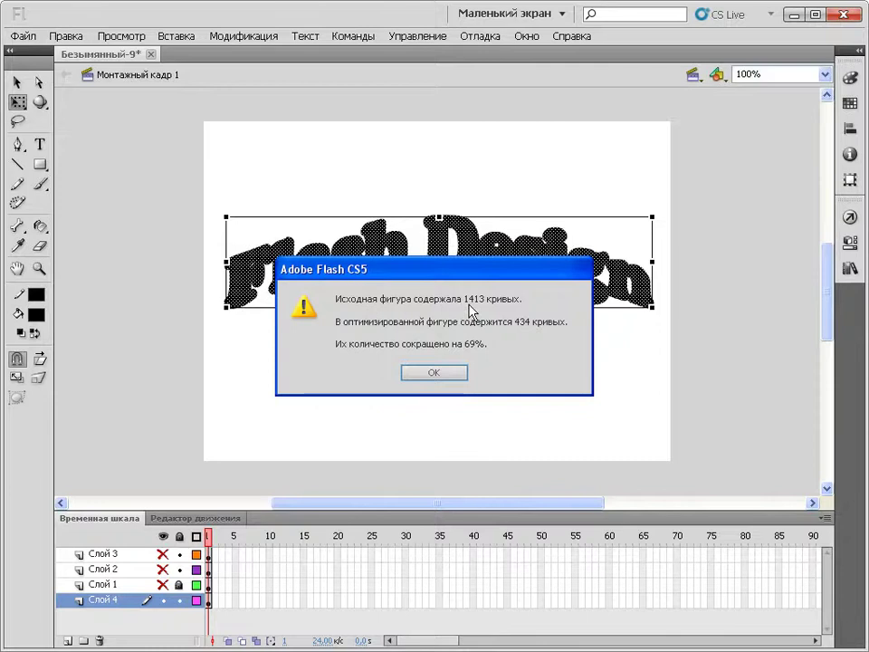
- Dismiss the curve optimization summary for the black lettering on Слой 4
left_click(452, 379)
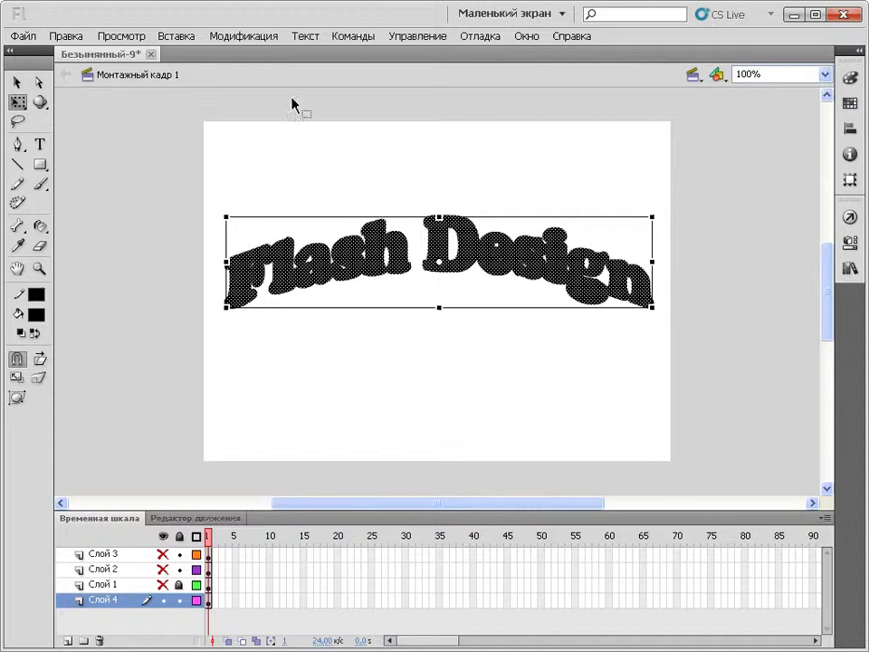
- Try to expand the fill of the black lettering on Слой 4 by 5 pixels, and undo the expansion
left_click(249, 38)
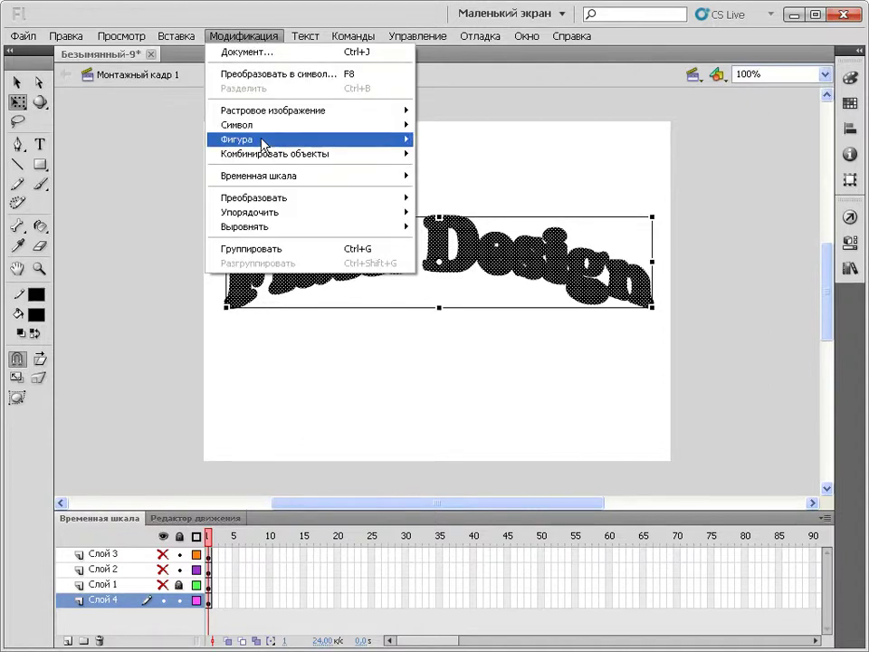
mouse_move(262, 143)
left_click(489, 205)
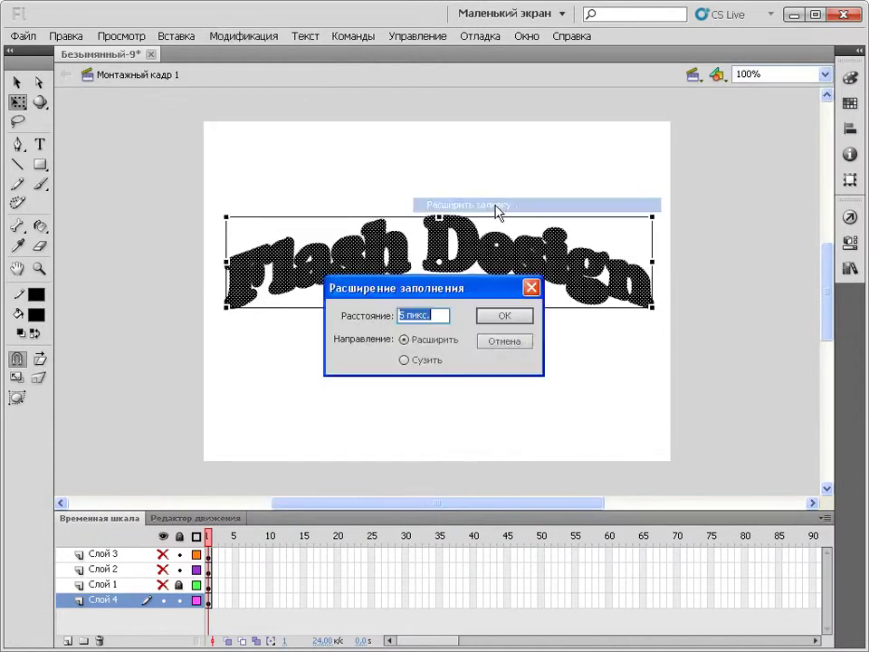
left_click(506, 316)
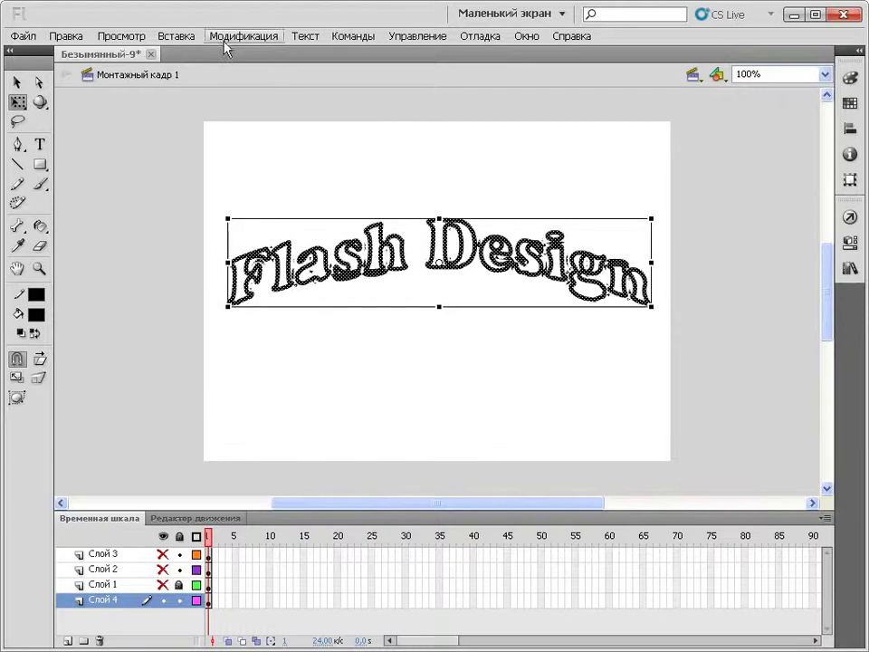
key("ctrl+z")
key("ctrl+y")
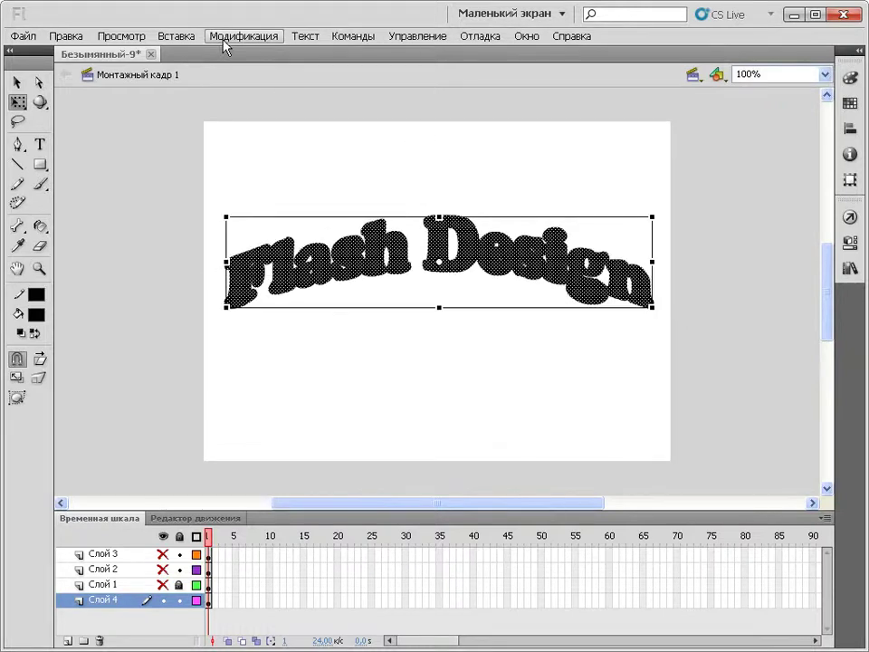
- Convert the outlines of the black lettering on Слой 4 to fills
left_click(244, 37)
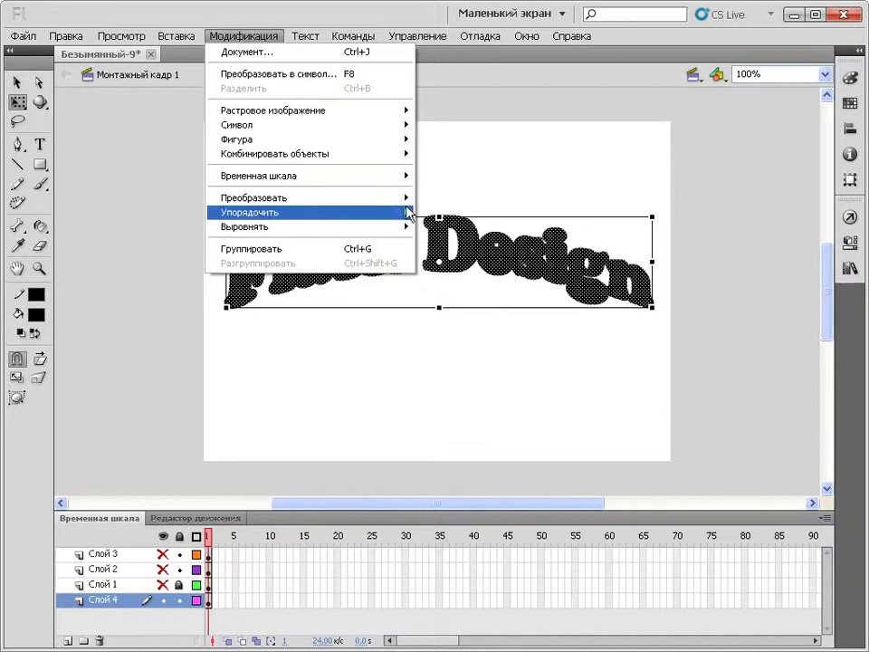
mouse_move(311, 144)
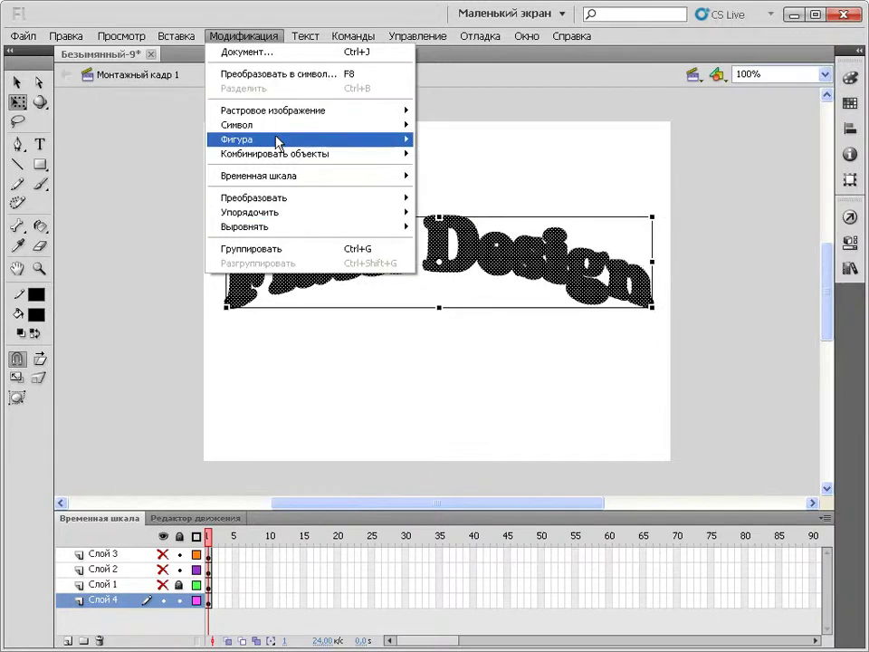
mouse_move(412, 143)
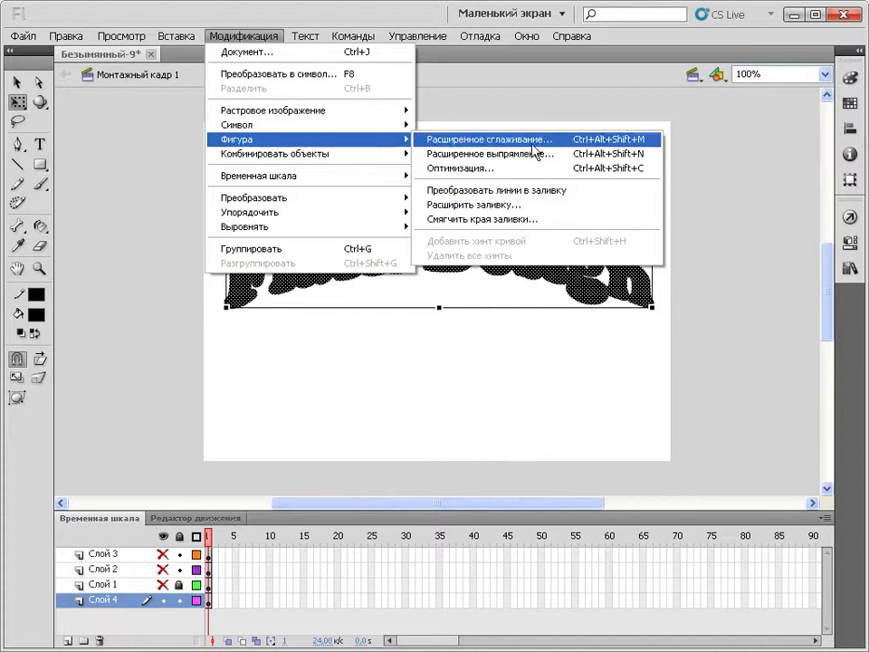
left_click(527, 192)
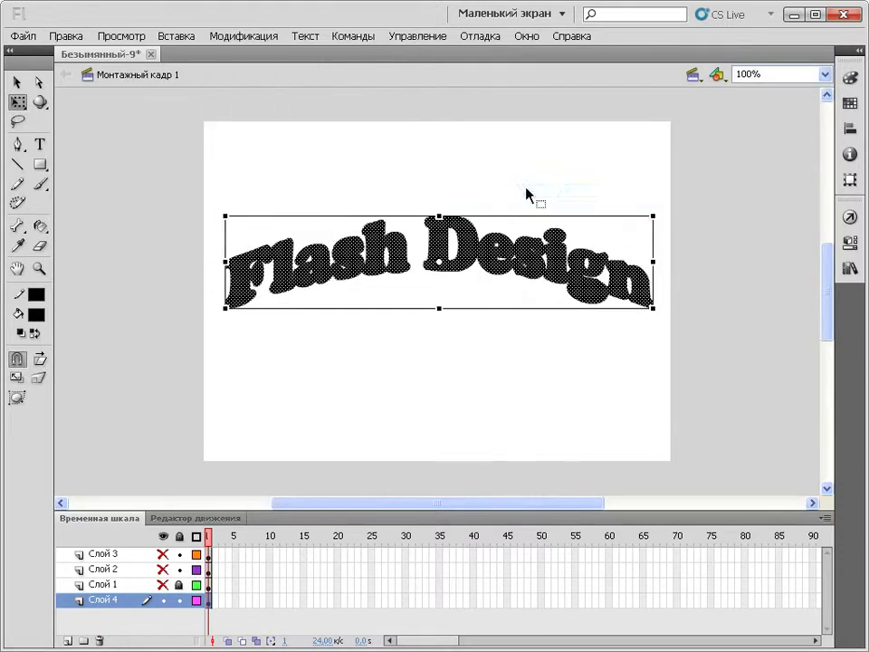
- Optimize the curves of the converted black lettering on Слой 4 with an increased optimization strength
left_click(258, 36)
mouse_move(254, 131)
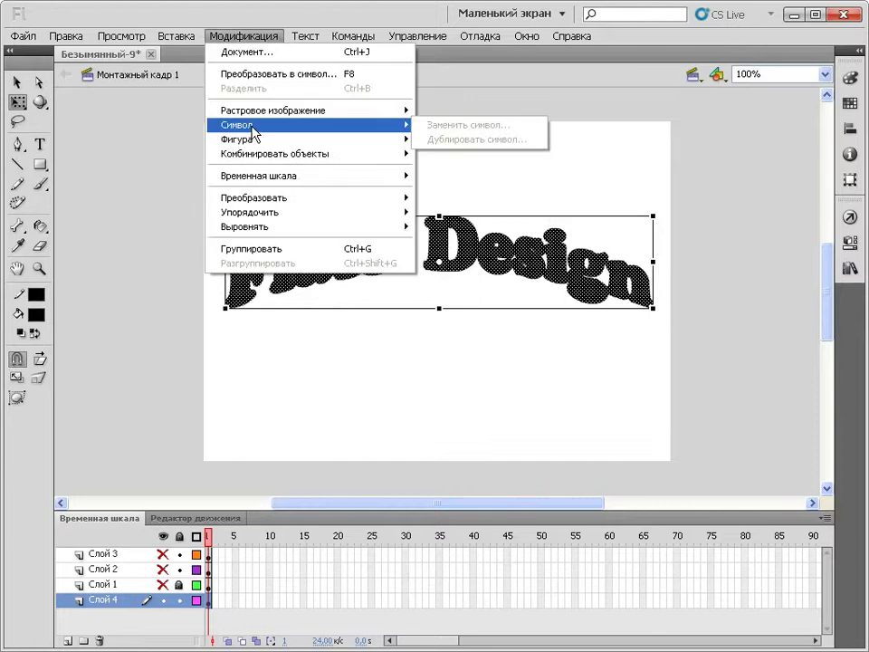
left_click(450, 169)
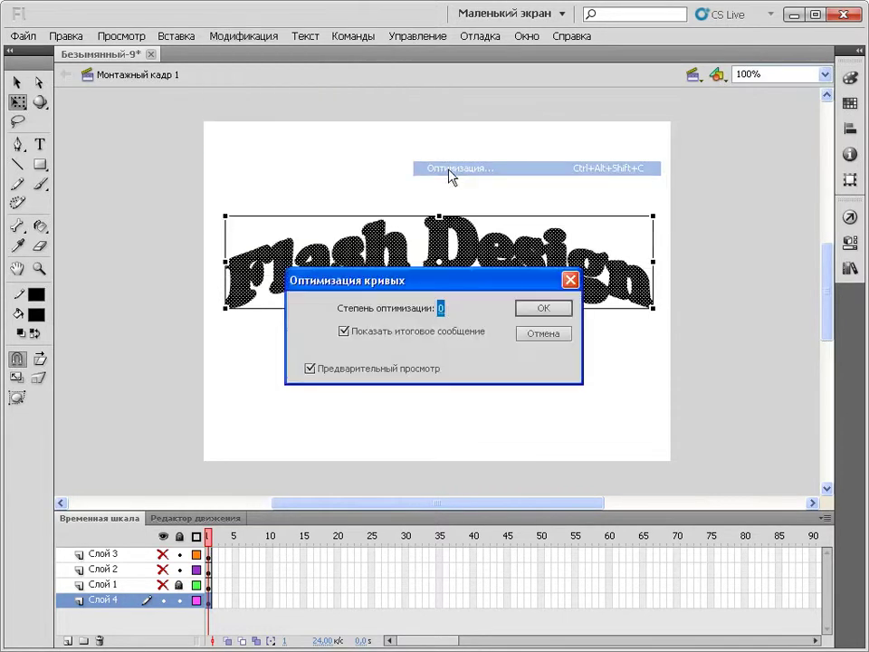
left_click_drag(472, 311, 489, 311)
left_click(534, 310)
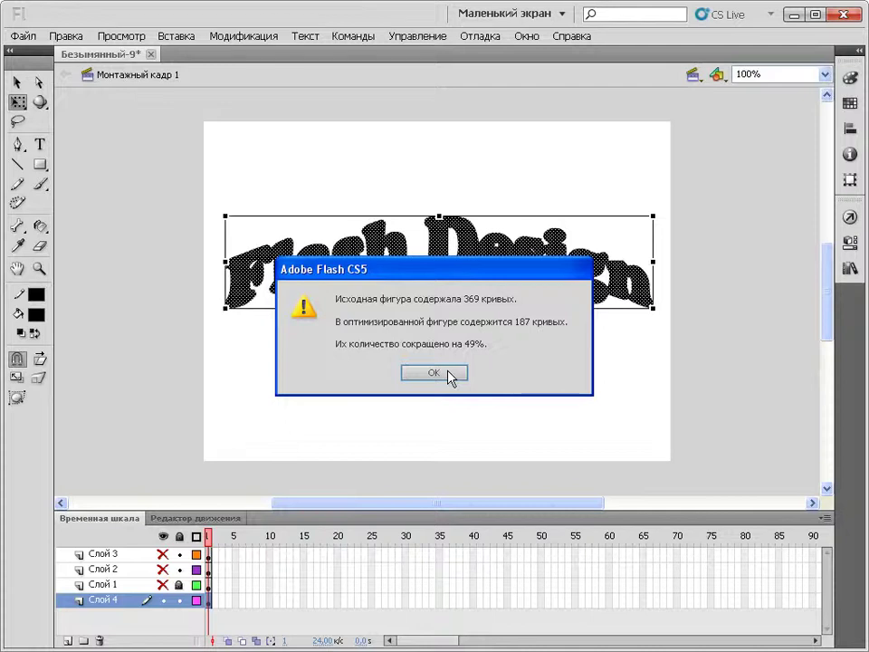
left_click(434, 373)
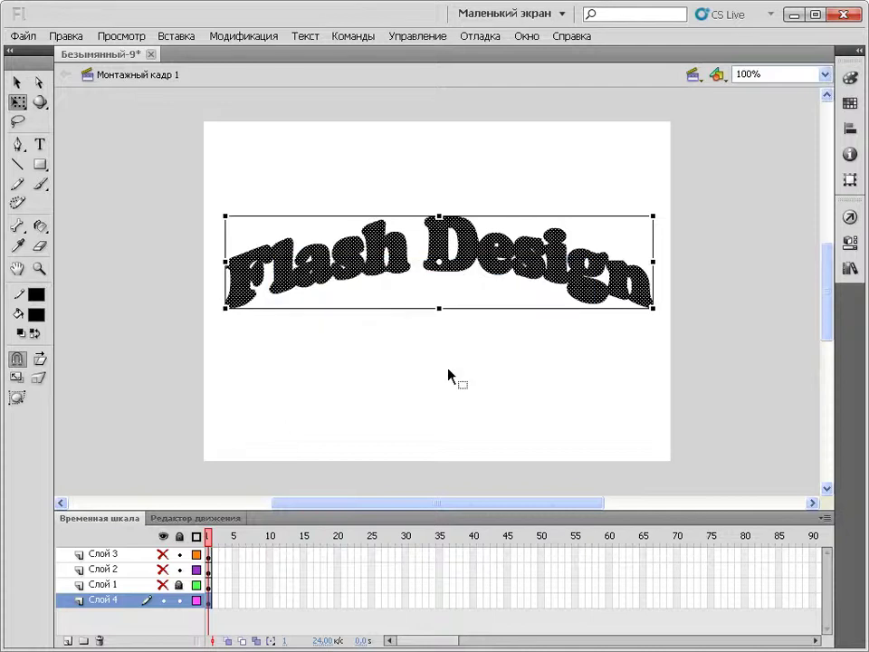
- Expand the fill of the black lettering on Слой 4 outward by 5 pixels and deselect it
left_click(242, 43)
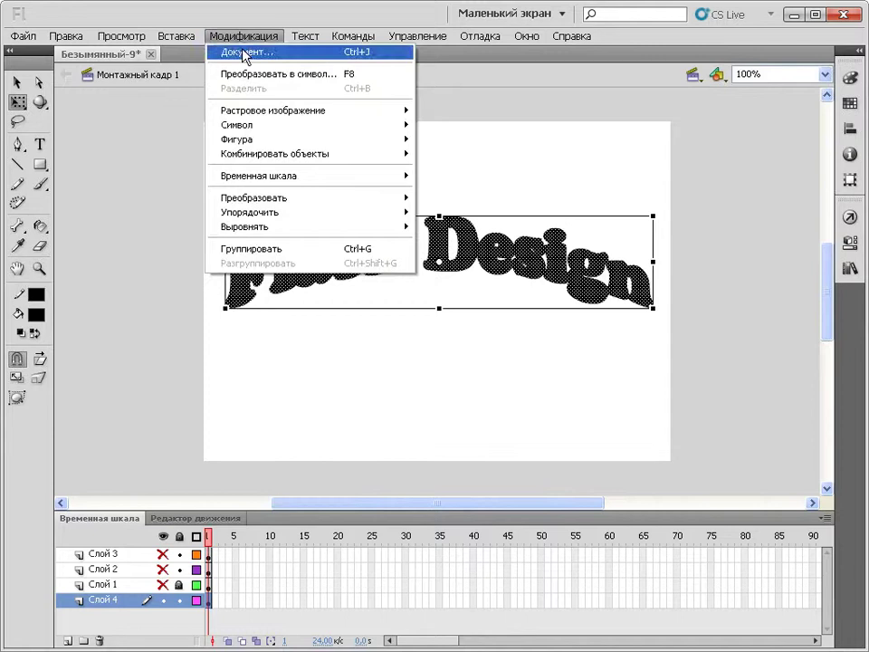
mouse_move(263, 139)
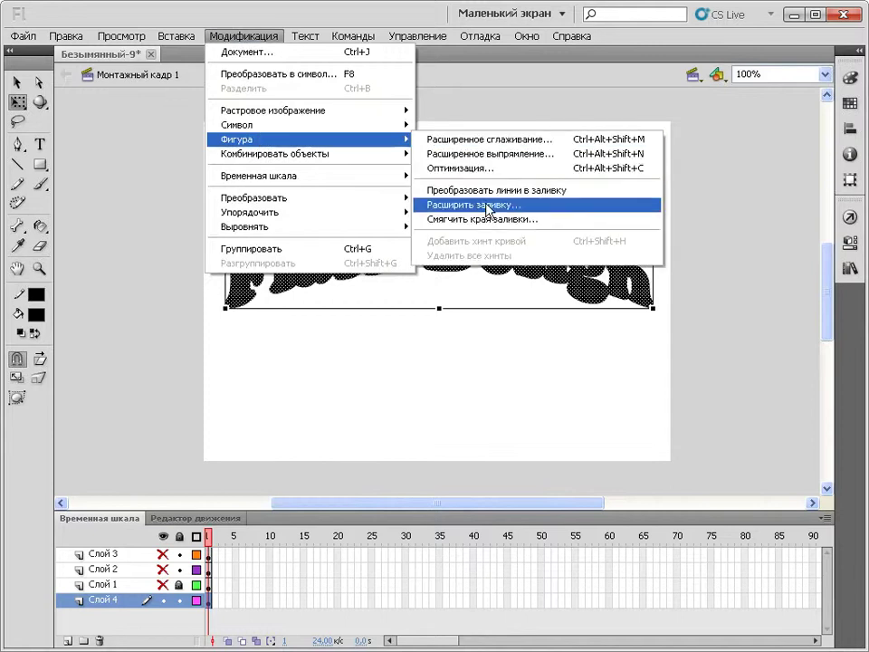
left_click(480, 205)
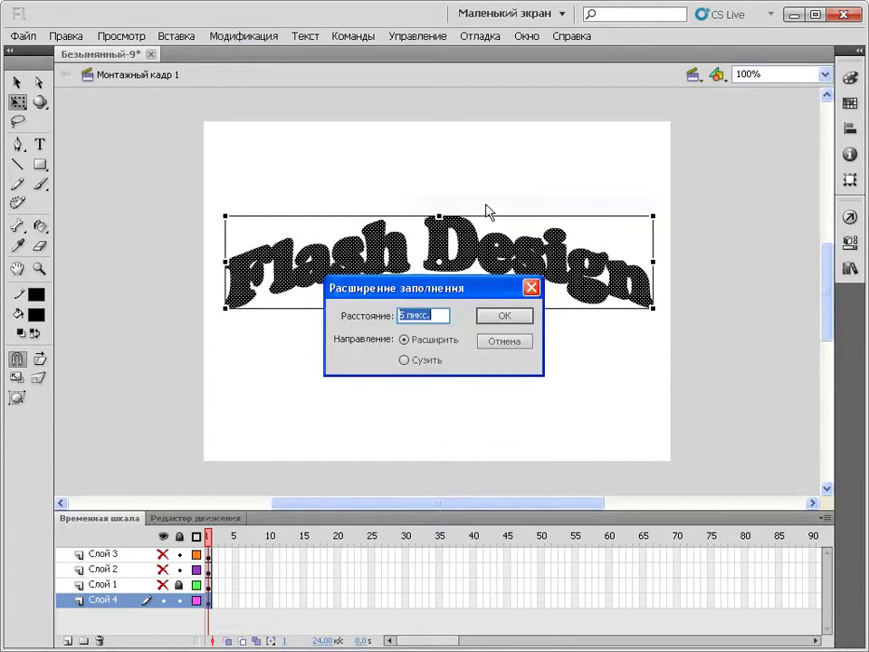
left_click(506, 316)
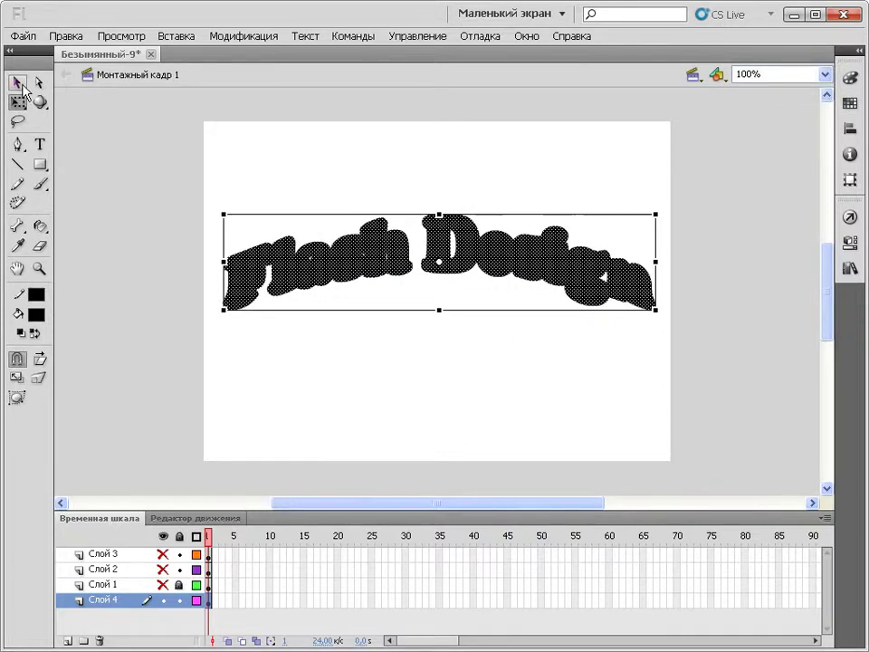
left_click(279, 401)
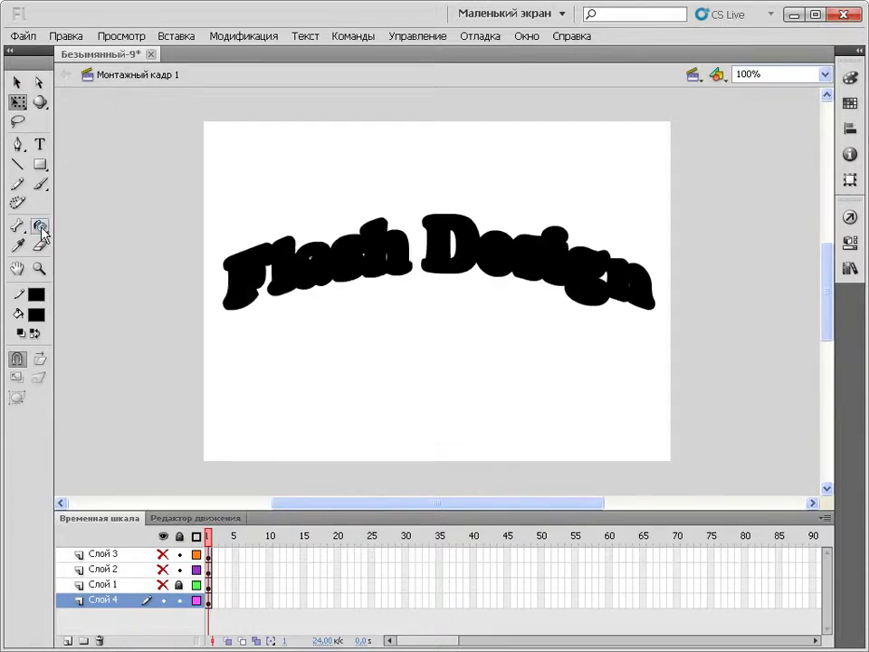
- Paint over the white gaps between the last letters of the black shape with the Brush and show all layers again
left_click(40, 183)
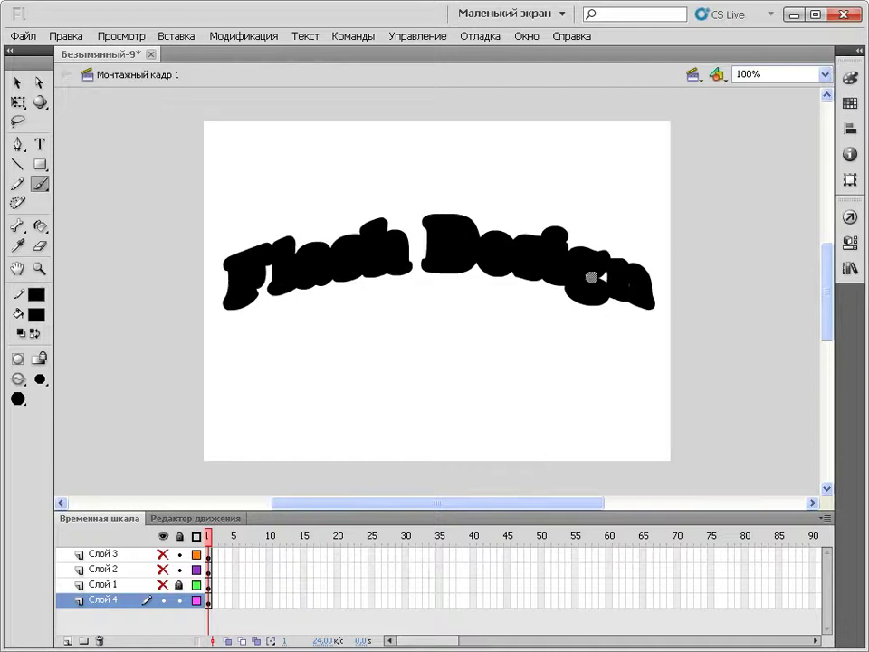
left_click_drag(591, 277, 625, 284)
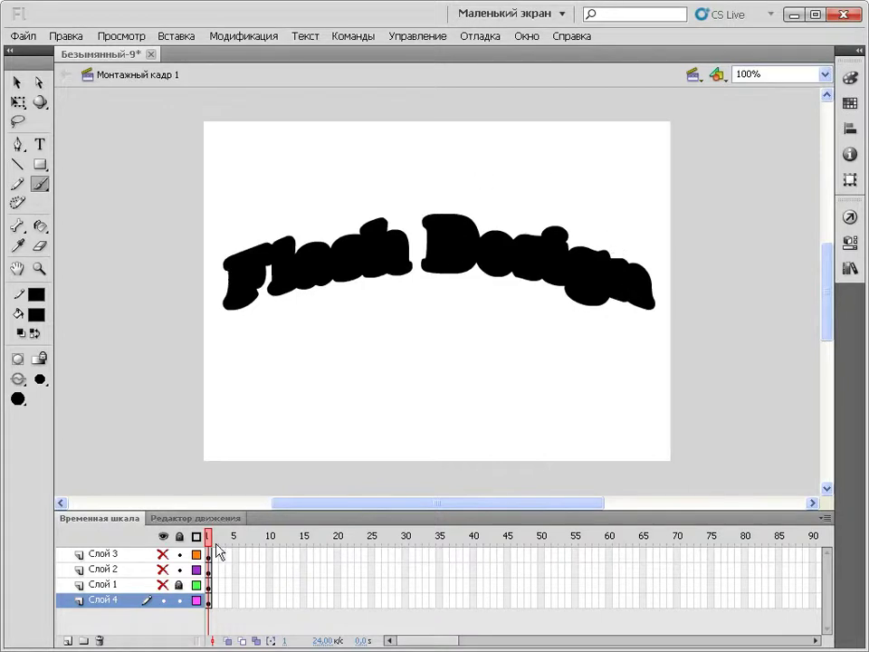
left_click(162, 536)
left_click(163, 536)
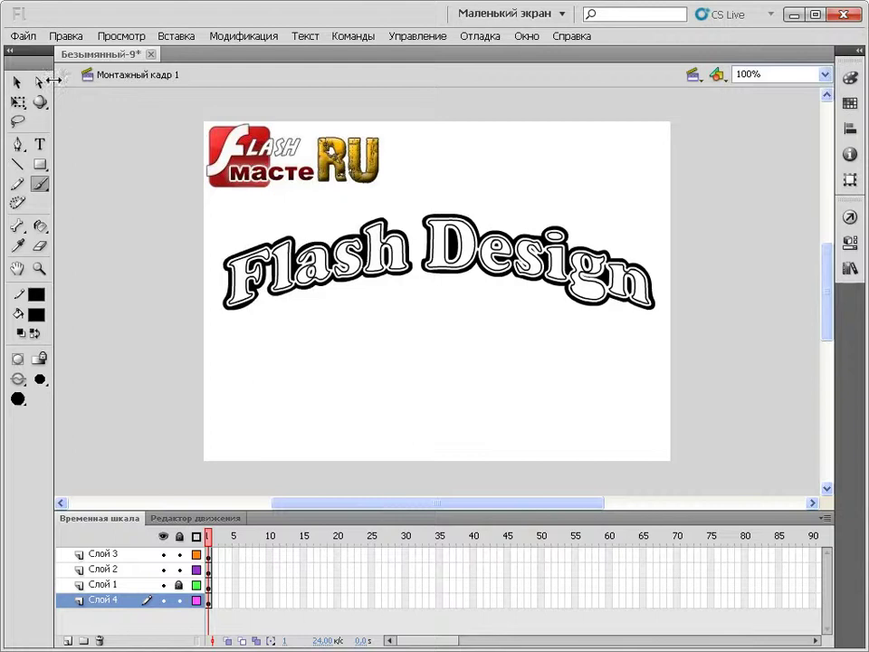
- Nudge the black lettering on Слой 4 about 3 pixels left and 2 pixels down, and deselect it
left_click(17, 81)
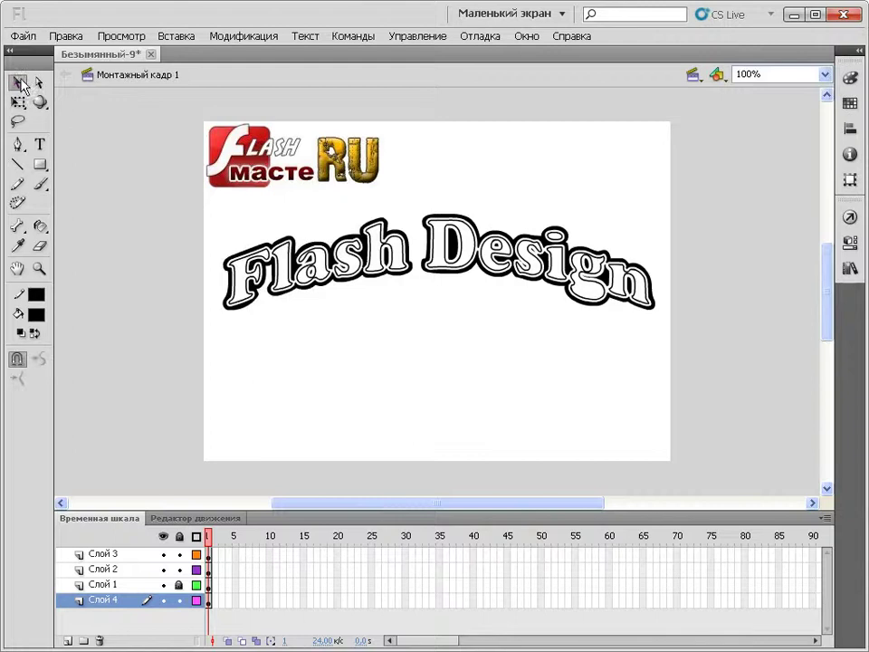
left_click(119, 602)
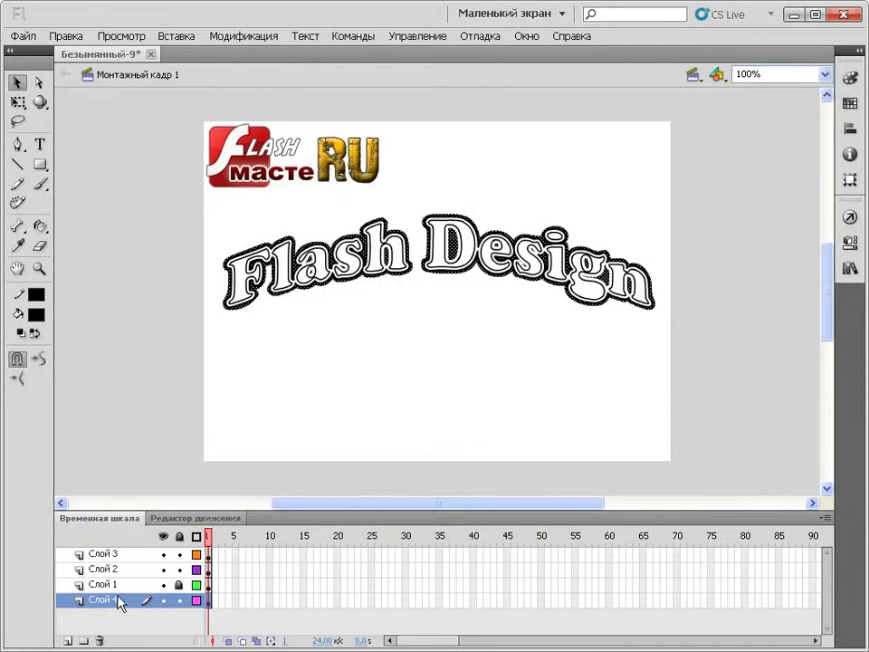
key("Left")
key("Left")
key("Left")
key("Up")
key("Up")
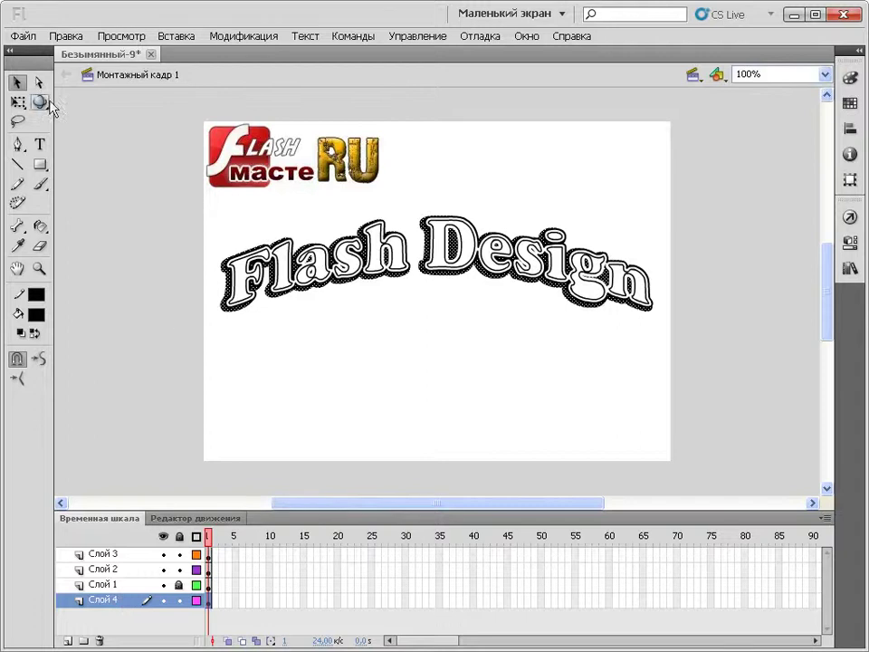
left_click(146, 321)
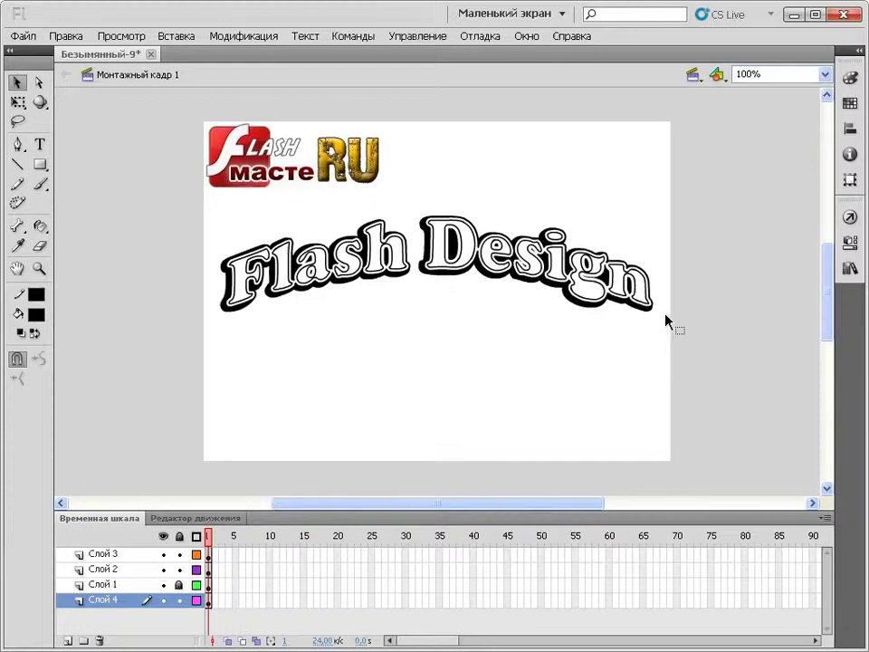
- Add a new layer above Слой 3 and draw a straight horizontal green line across the full width of the lettering's lower part
left_click(18, 166)
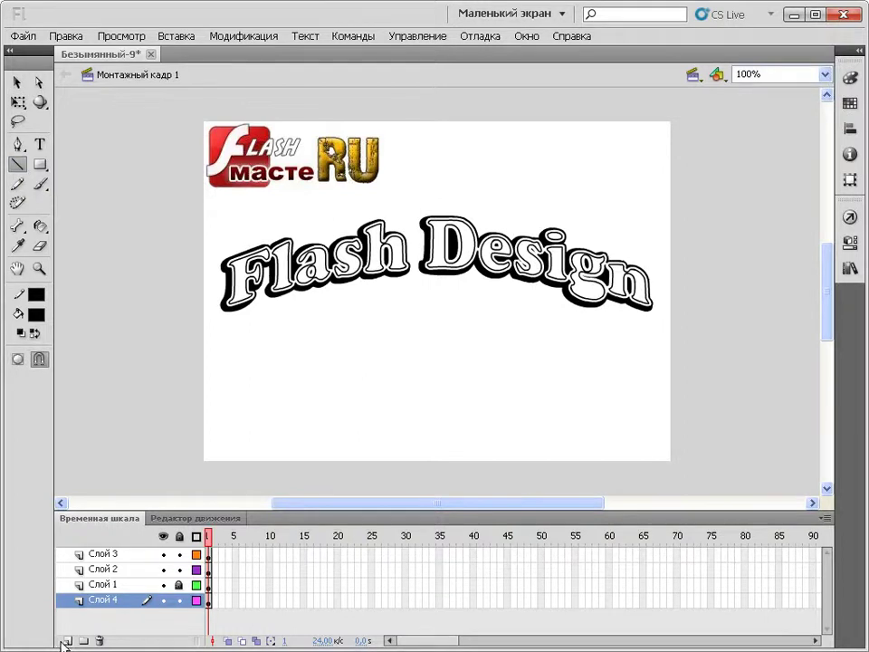
left_click(103, 553)
left_click(68, 640)
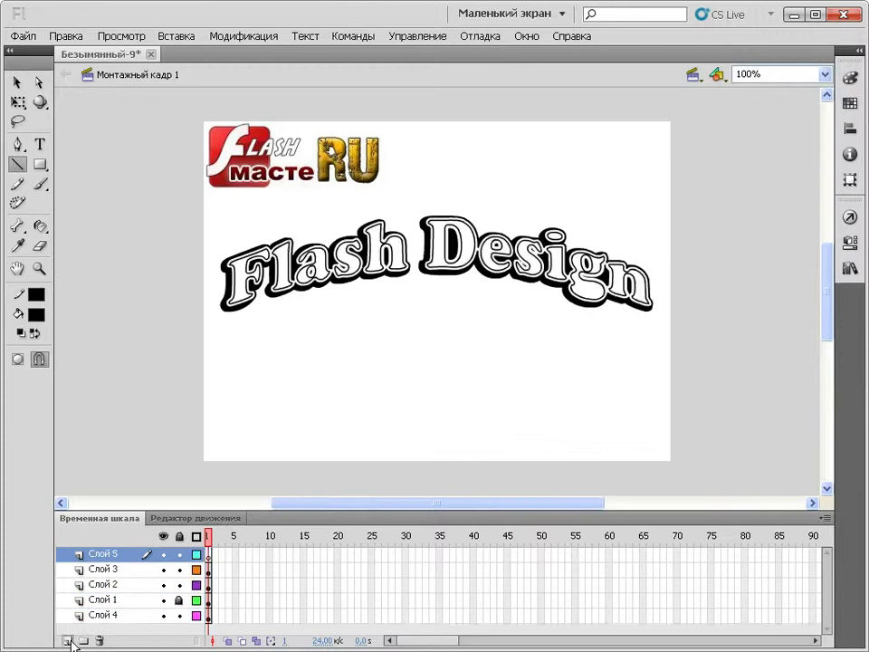
left_click(35, 314)
left_click(35, 315)
left_click(39, 296)
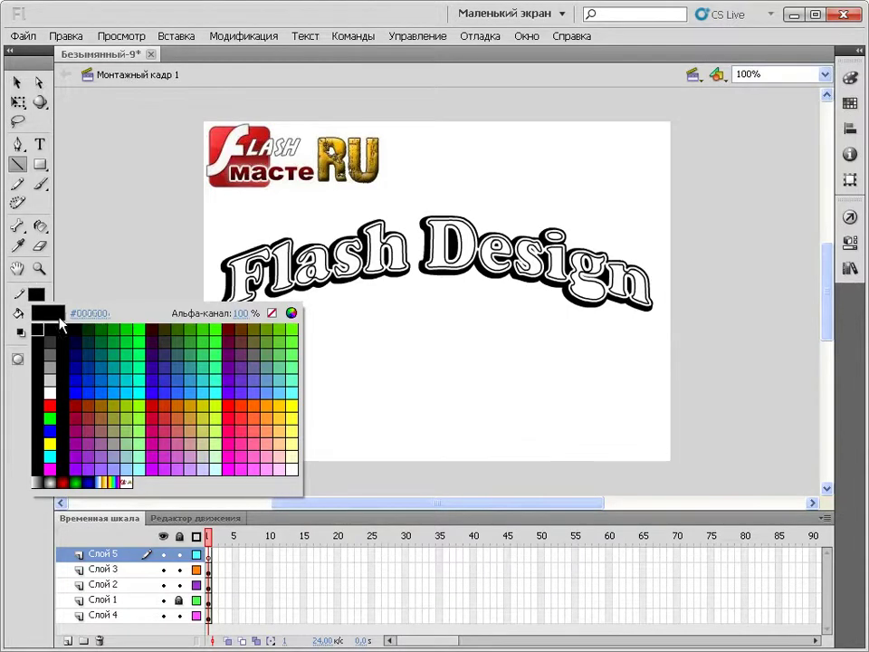
left_click(134, 327)
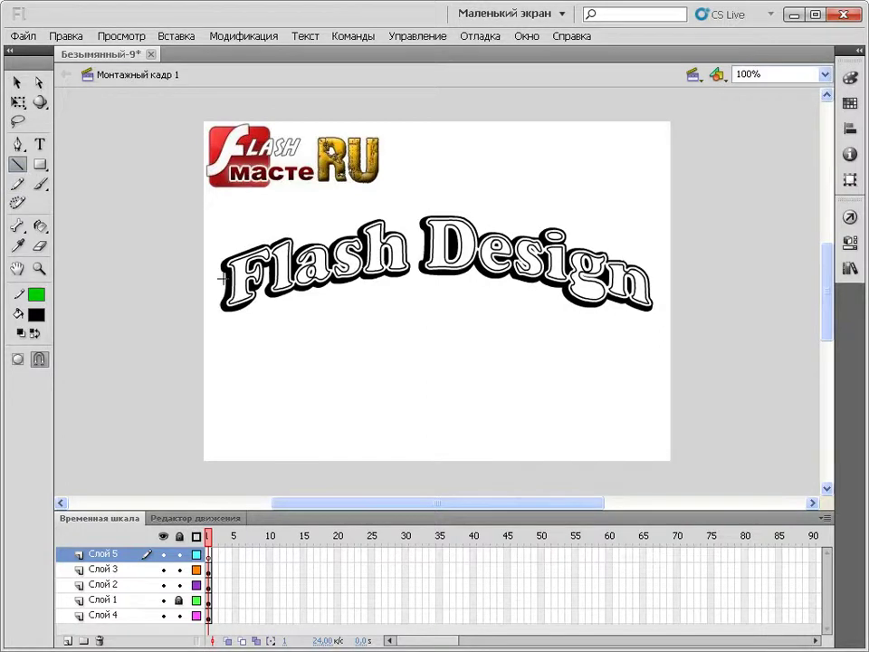
left_click_drag(221, 288, 664, 291)
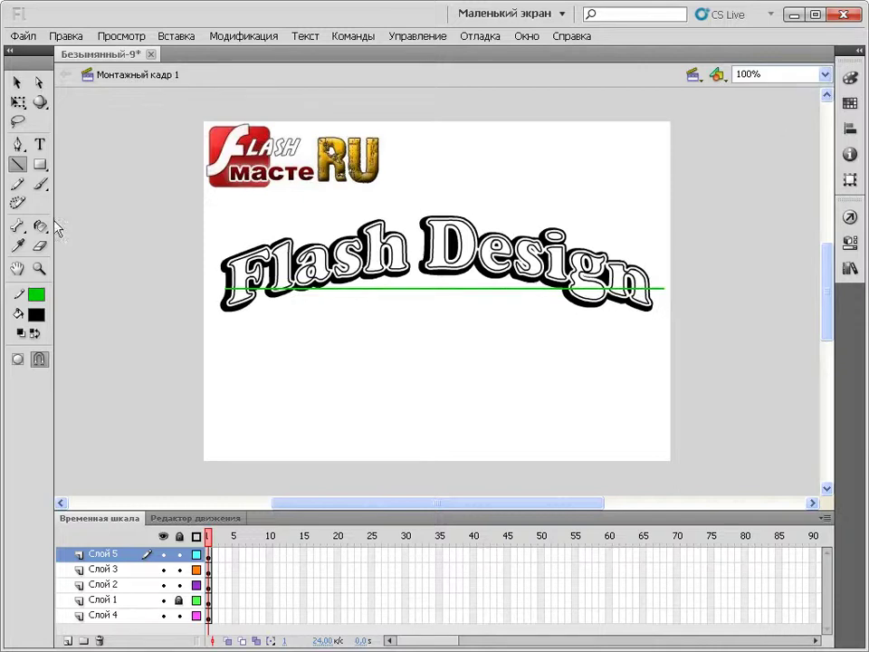
- Move the right end of the green line on Слой 5 inward and slightly down to the outer edge of the letter n
left_click(39, 268)
left_click_drag(596, 238, 706, 343)
left_click(17, 82)
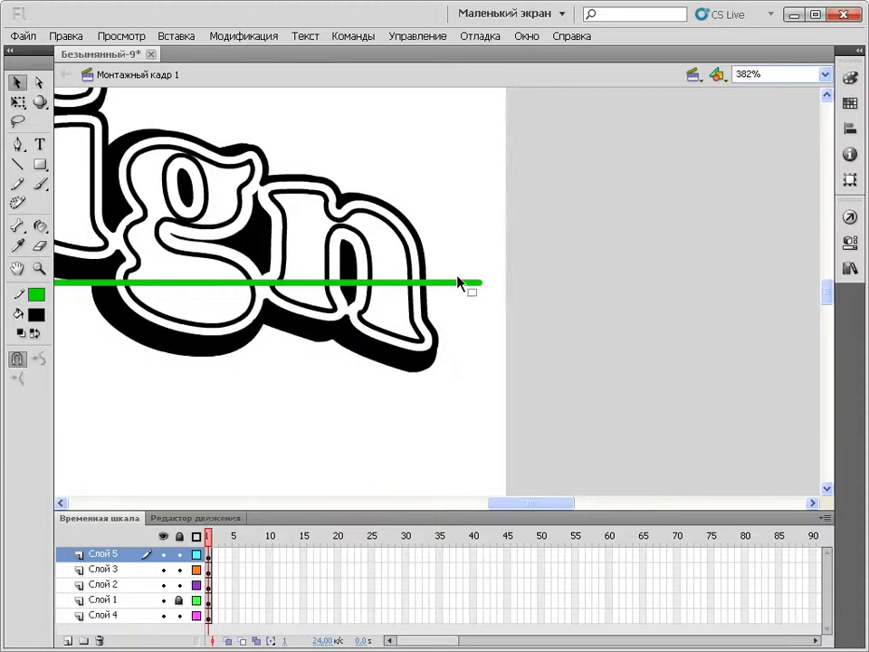
left_click_drag(479, 288, 440, 303)
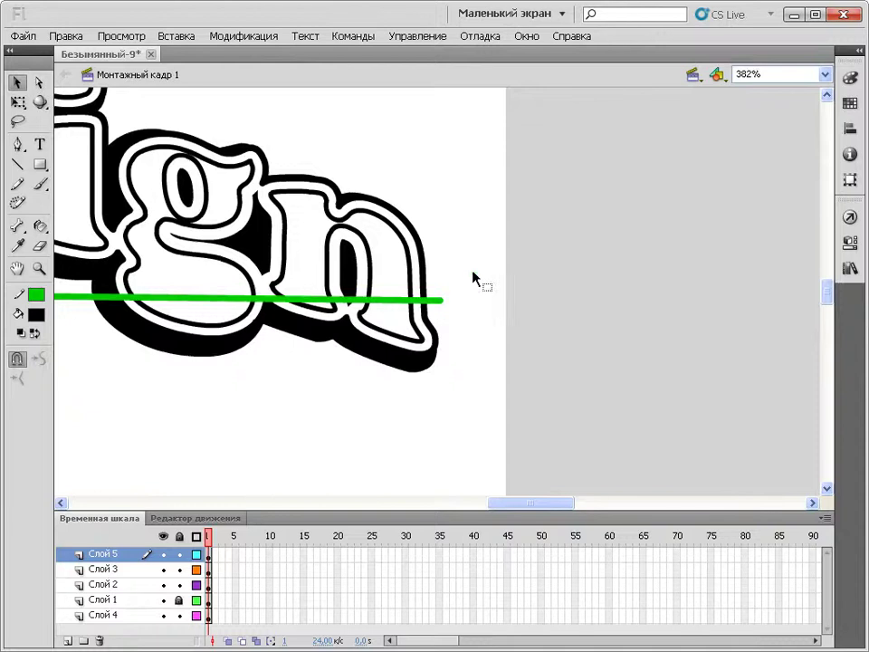
left_click_drag(524, 504, 432, 505)
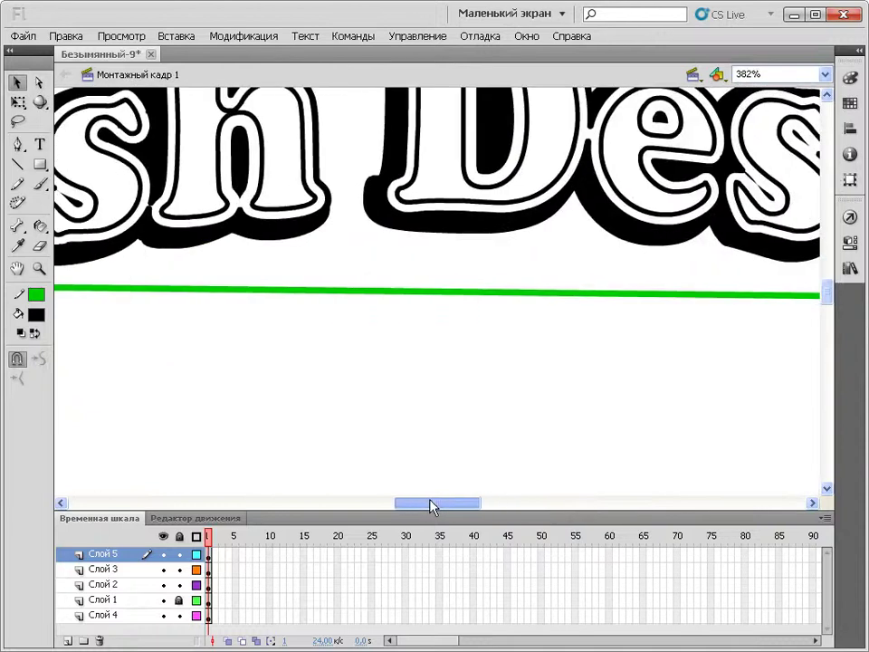
left_click(824, 73)
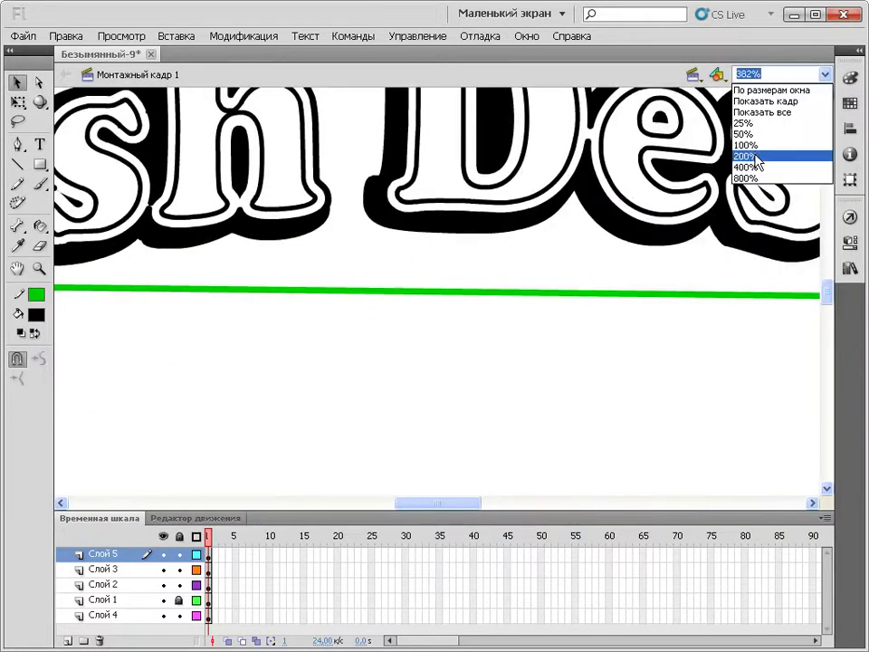
left_click(756, 157)
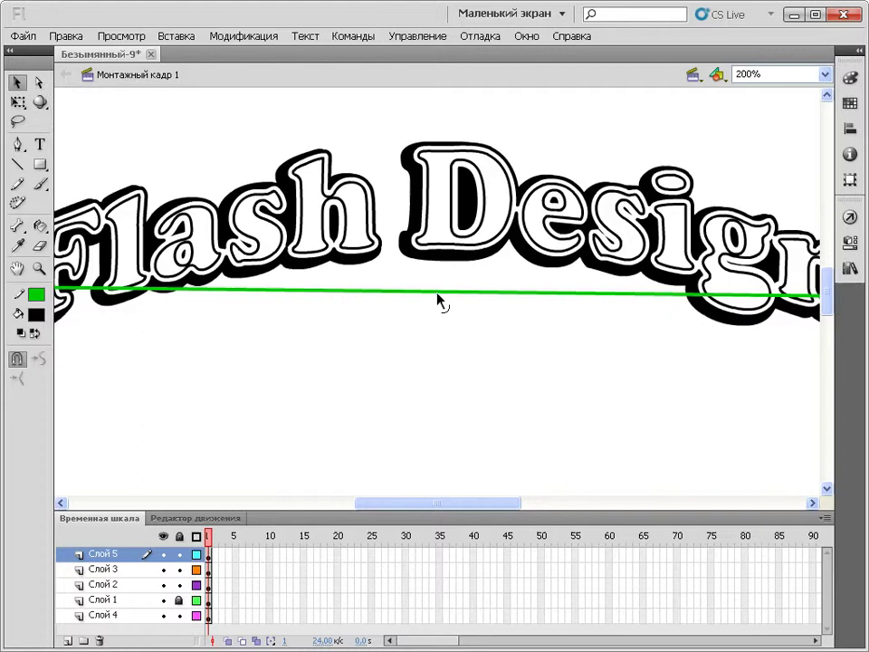
- Bend the straight green line on Слой 5 upward into an arch through the middle of the lettering and shift it slightly down
left_click_drag(435, 296, 437, 207)
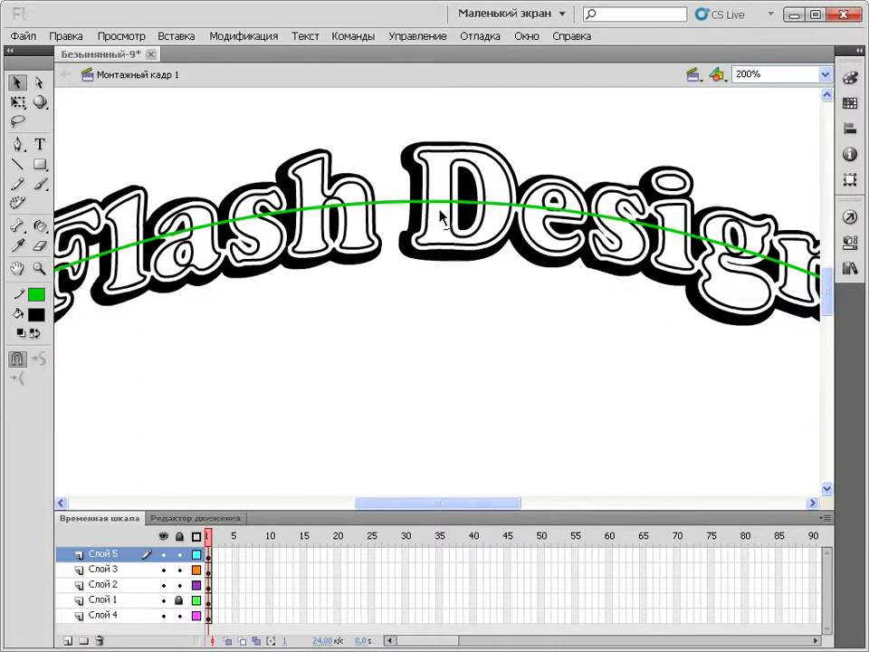
left_click(826, 74)
left_click(777, 147)
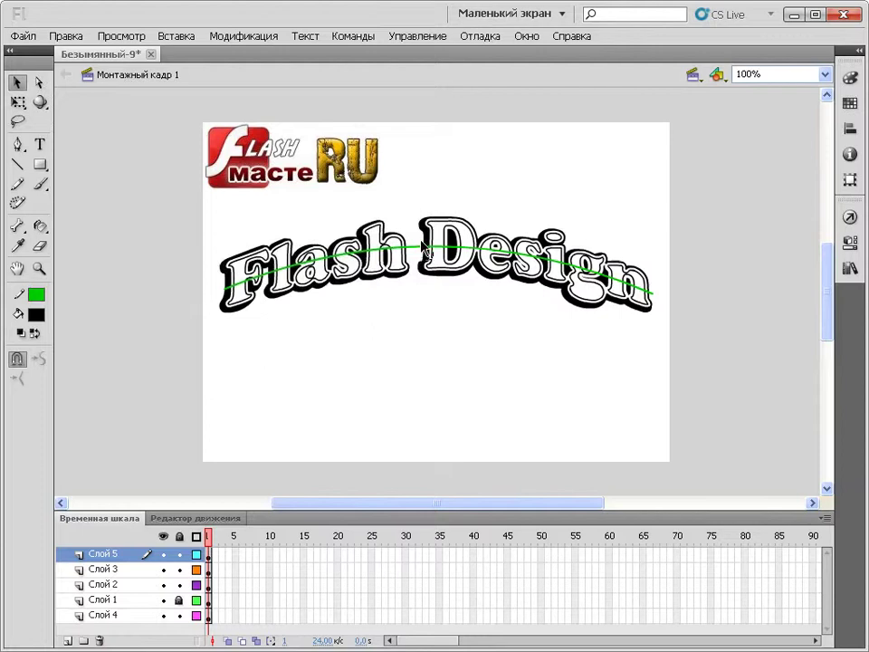
left_click_drag(423, 245, 424, 248)
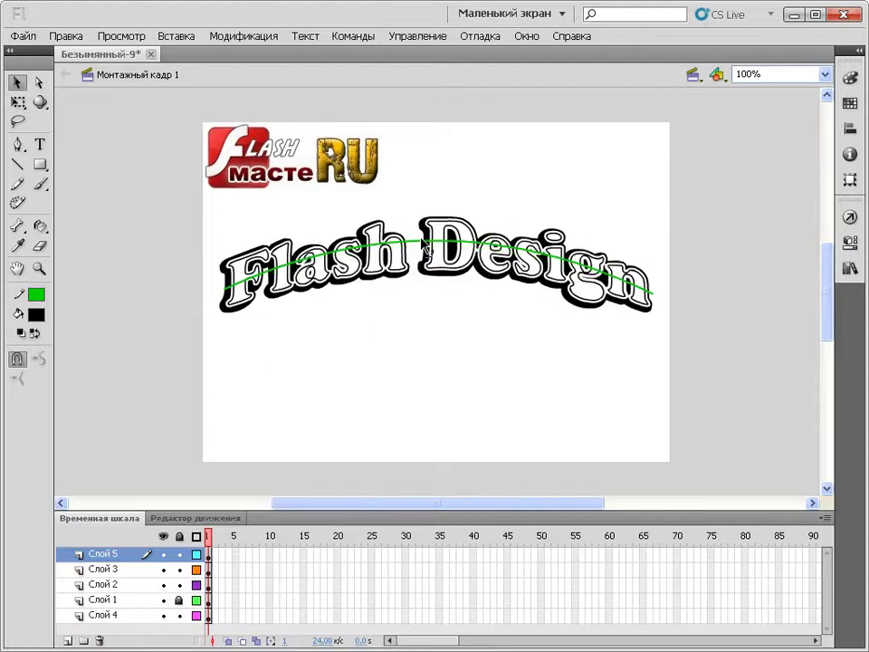
left_click(422, 242)
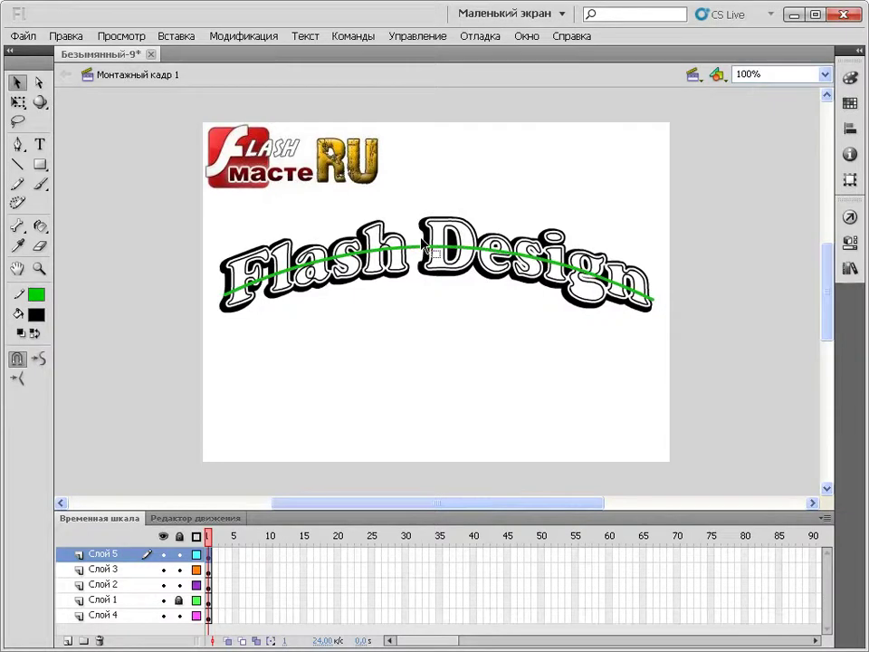
mouse_move(425, 249)
left_mouse_down()
mouse_move(423, 258)
mouse_move(421, 251)
left_mouse_up()
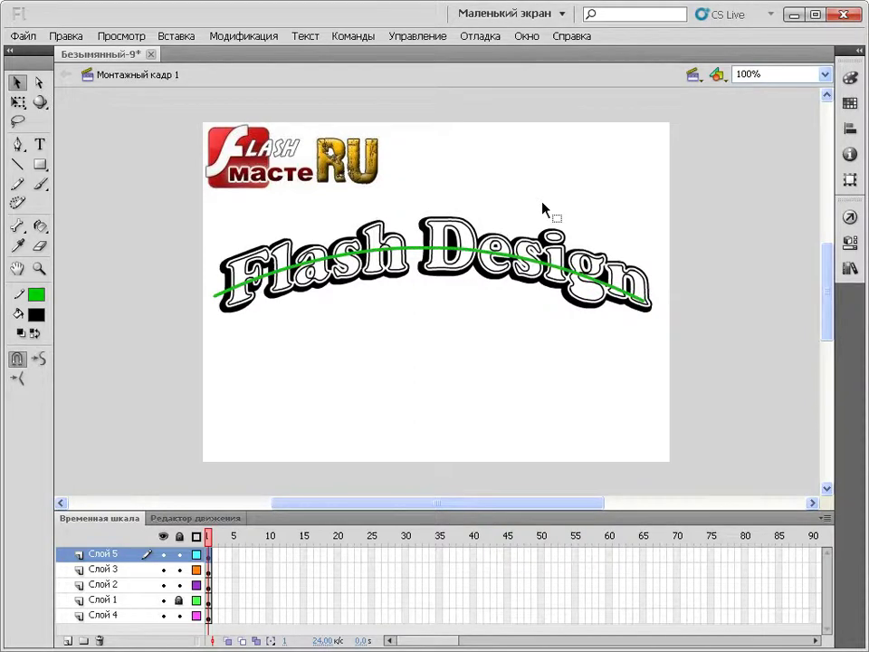
key("ctrl+z")
key("ctrl+z")
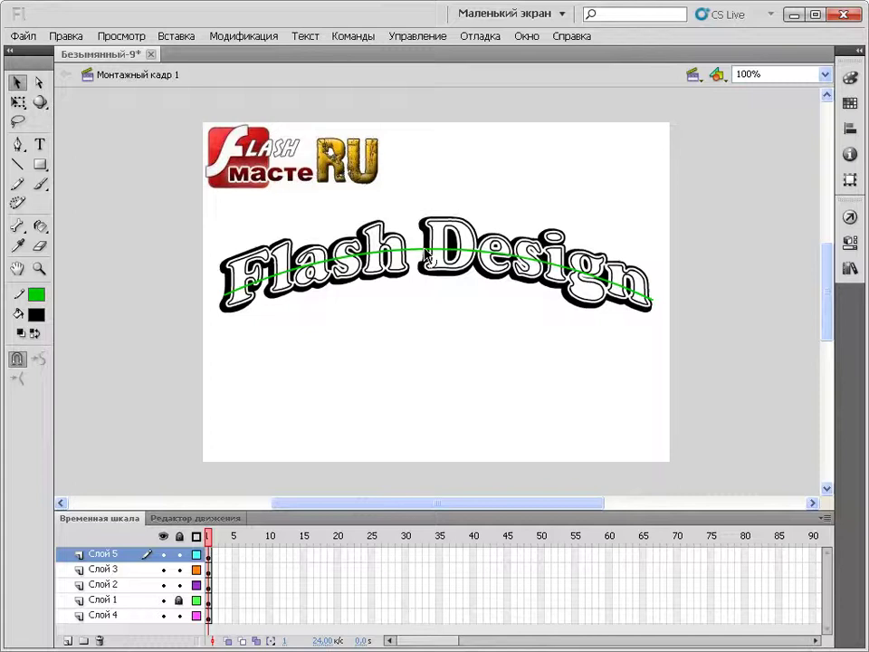
- Pull the right end of the green arc slightly inward onto the letter n and lower the arc's middle a little
left_click(652, 301)
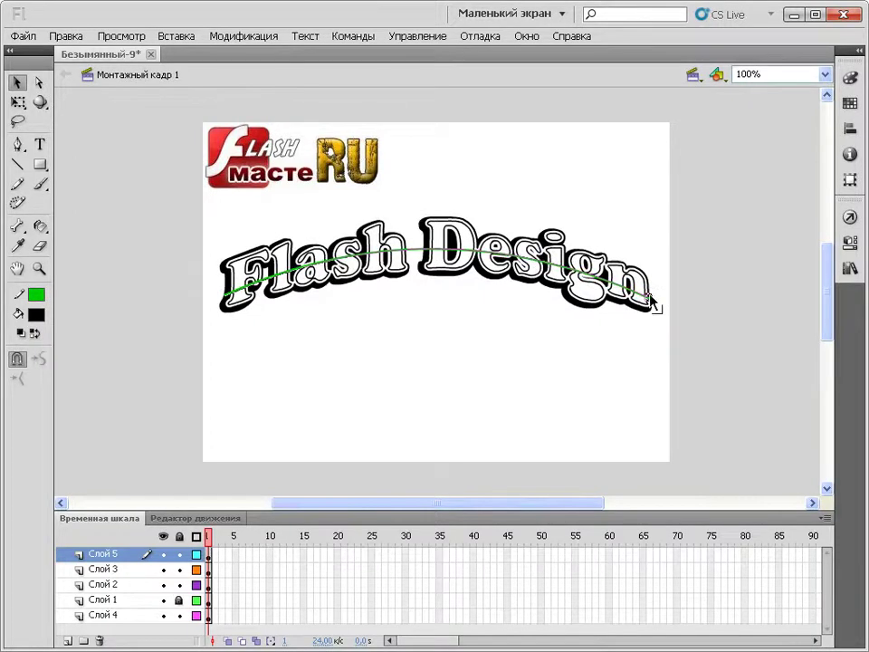
left_click(667, 304)
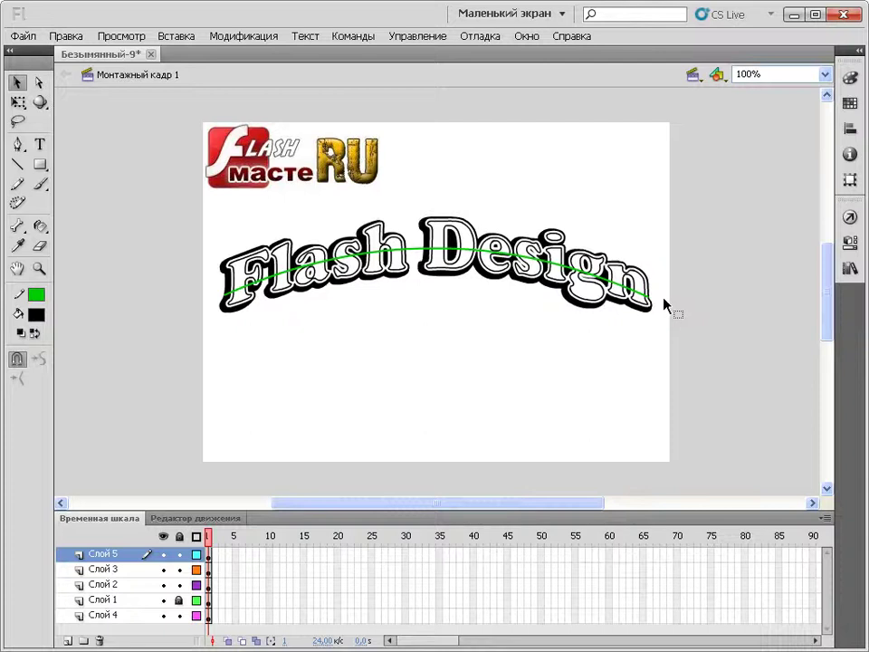
left_click(427, 256)
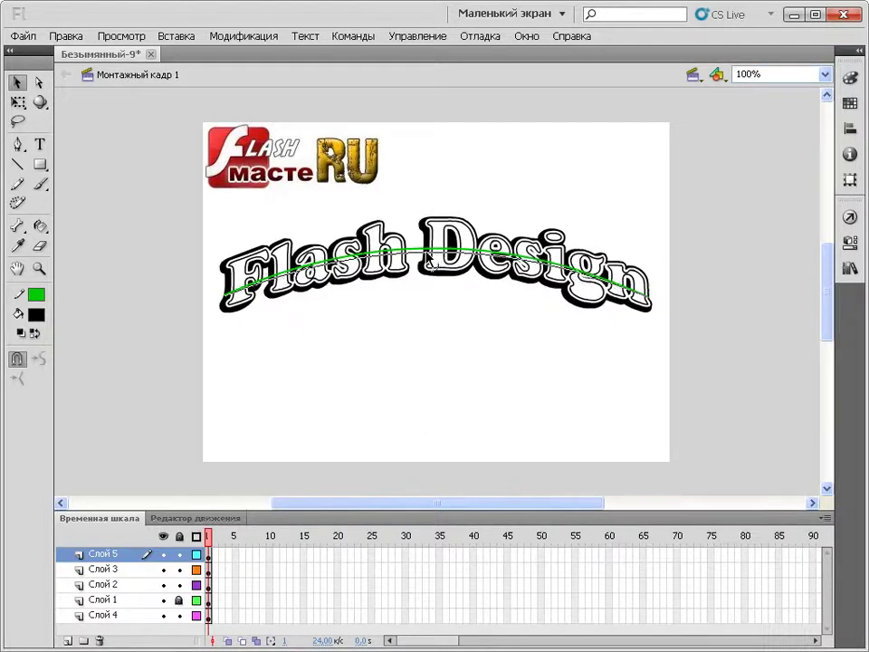
left_click(430, 259)
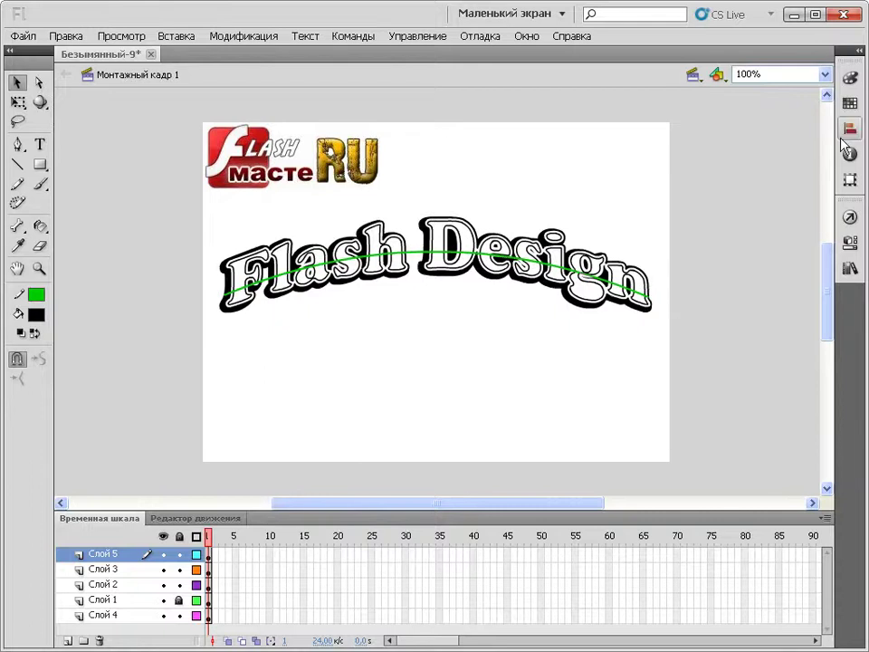
- Extend the right end of the green arc slightly outward and up, just past the black edge of the letter n
left_click(39, 268)
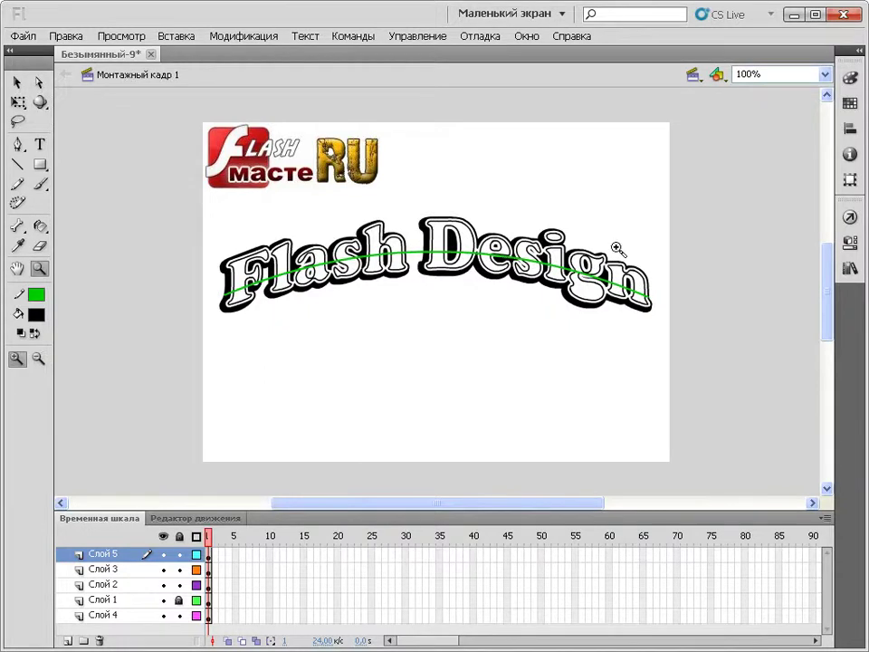
left_click_drag(617, 247, 675, 330)
left_click(16, 81)
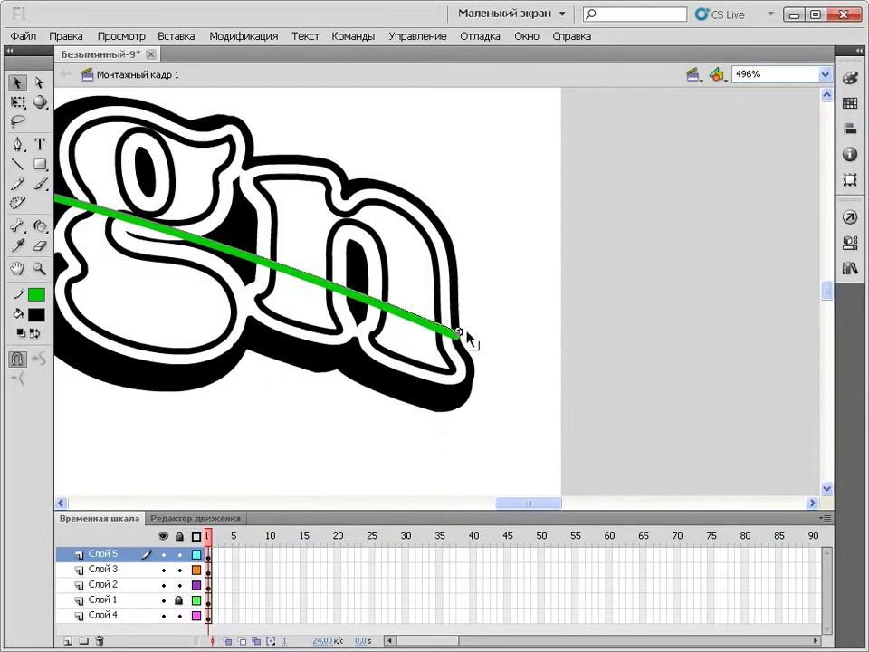
left_click_drag(466, 334, 469, 331)
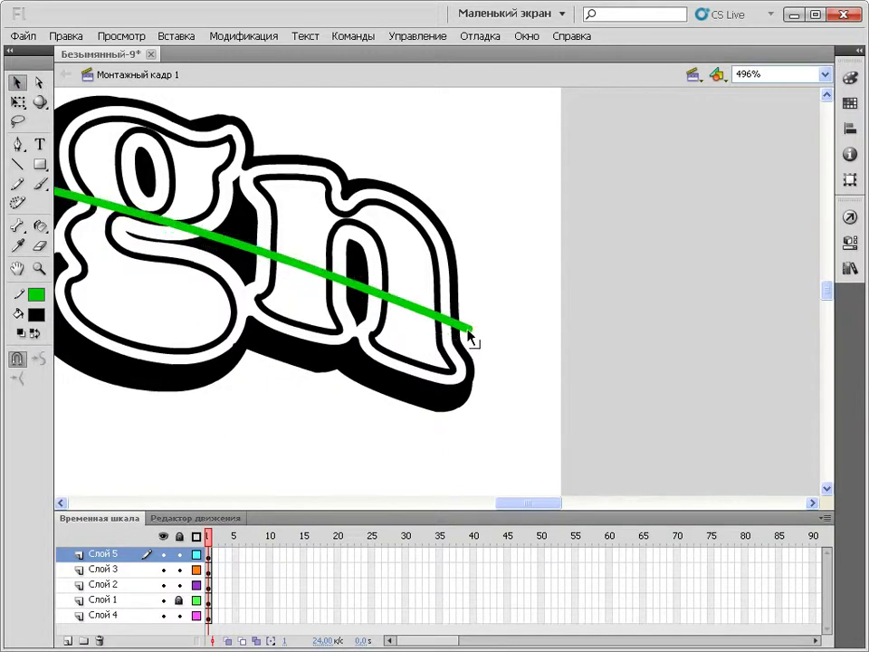
- Raise the left end of the green arc a little along the outer black edge of the letter F
left_click(824, 75)
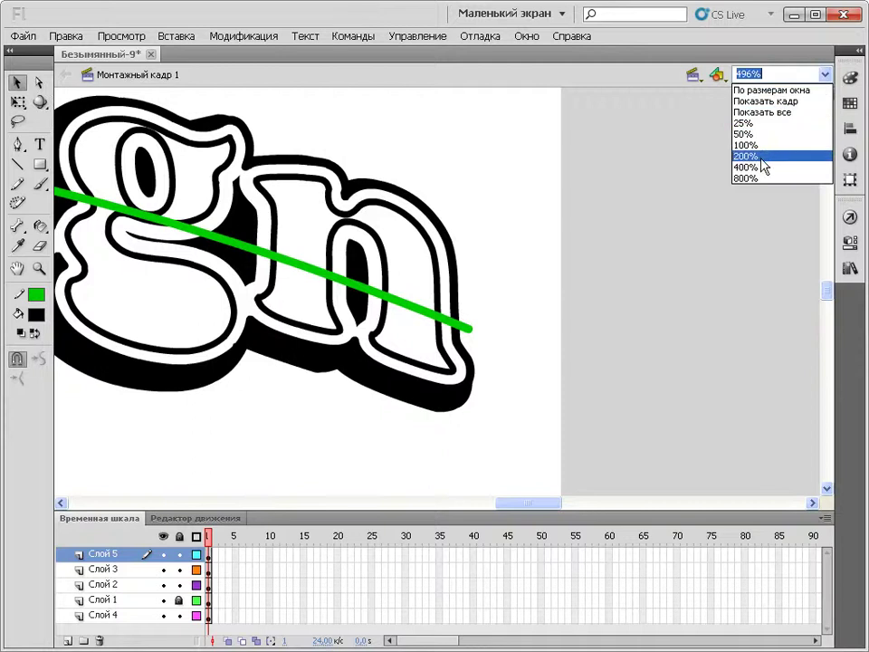
left_click(768, 156)
left_click_drag(536, 507, 413, 508)
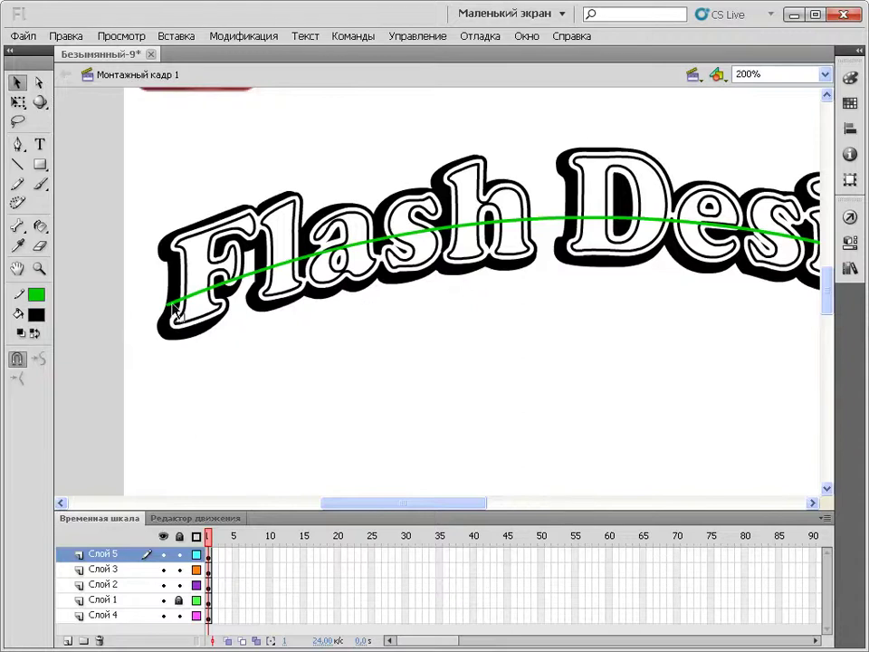
left_click_drag(171, 302, 161, 291)
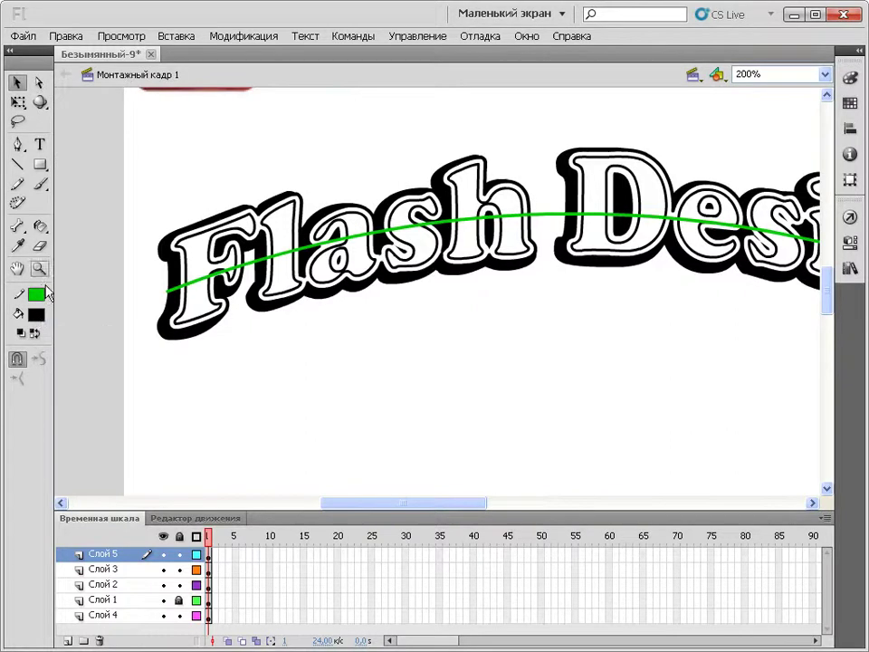
left_click(40, 227)
left_click(40, 228)
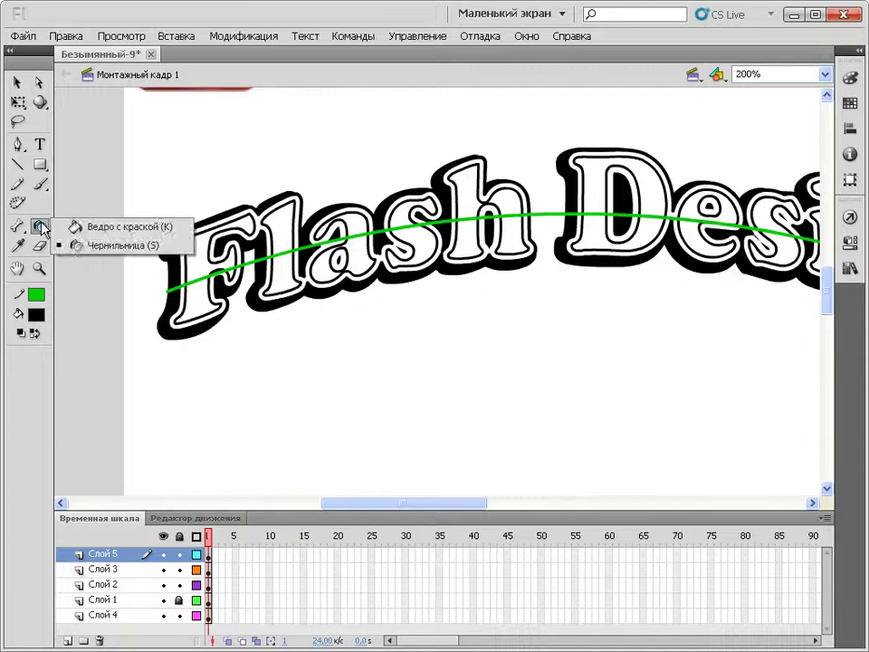
left_click(90, 226)
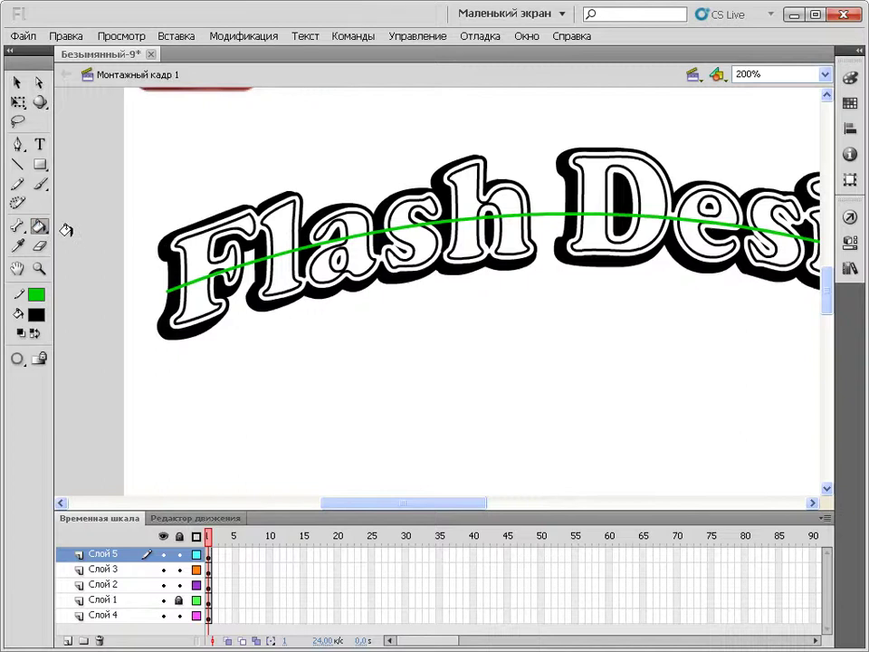
left_click(187, 248)
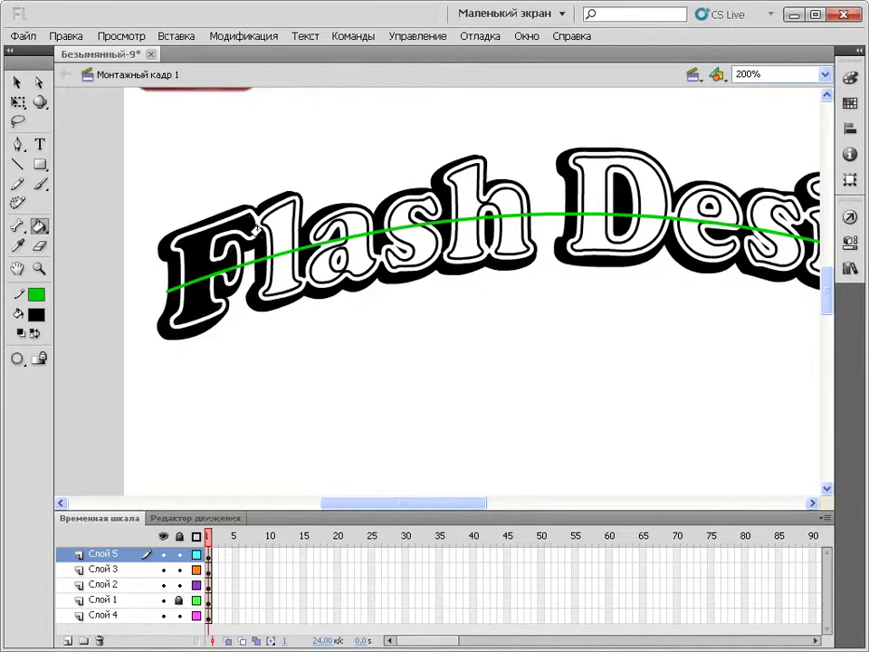
left_click(18, 82)
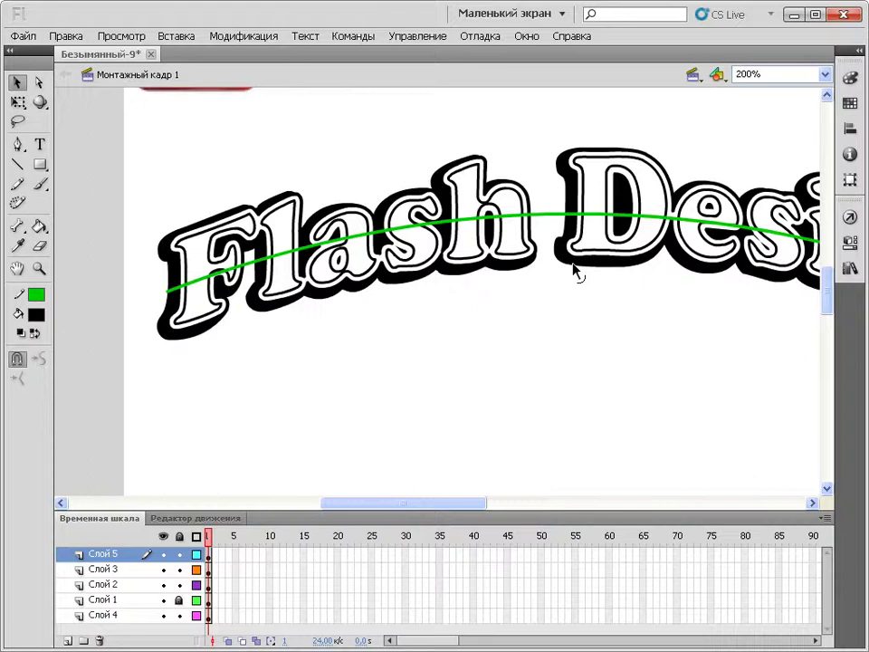
- Cut the green arc from Слой 5 and paste it in the same place on Слой 3
left_click(826, 74)
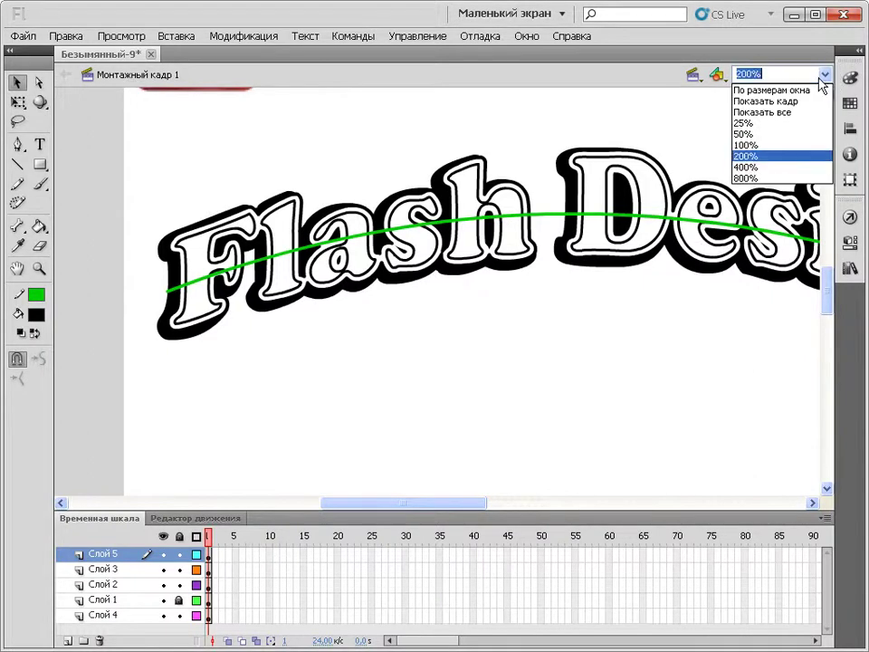
left_click(777, 145)
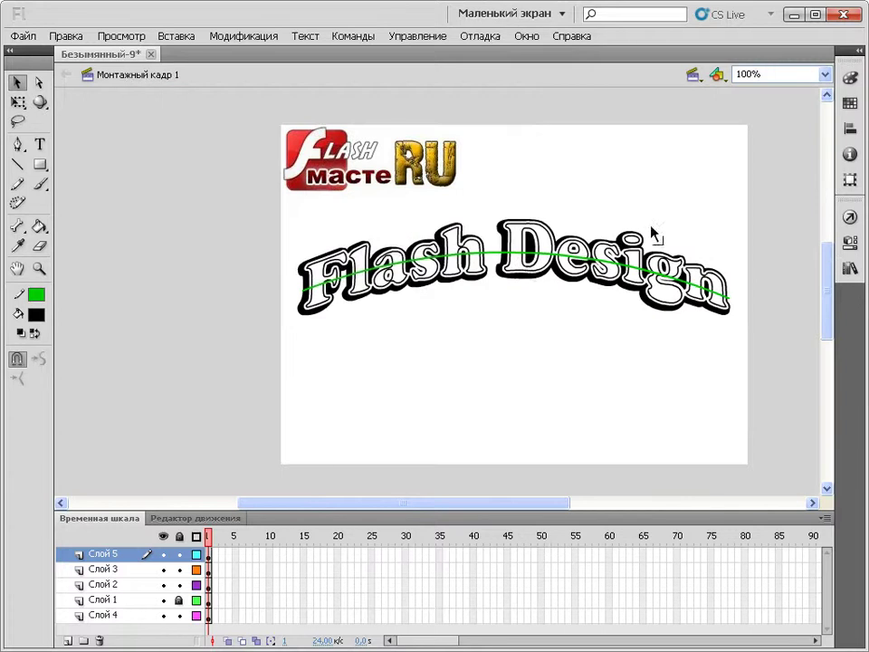
left_click(501, 258)
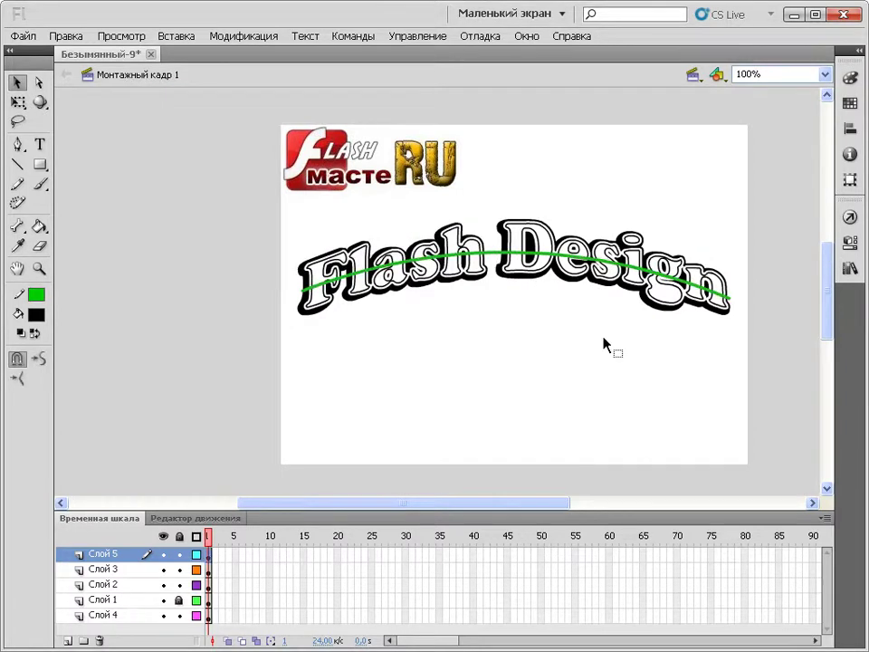
key("Delete")
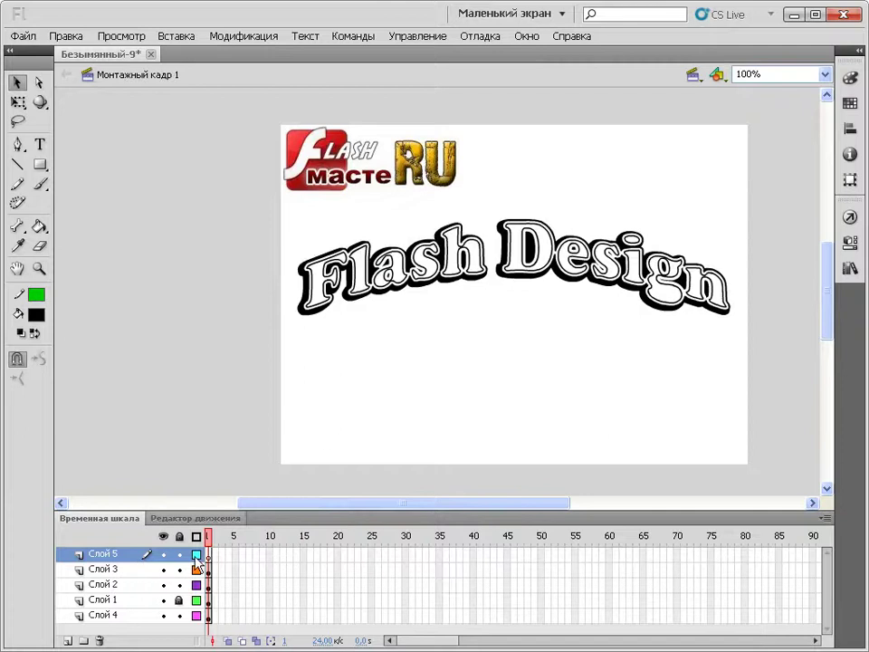
left_click(116, 570)
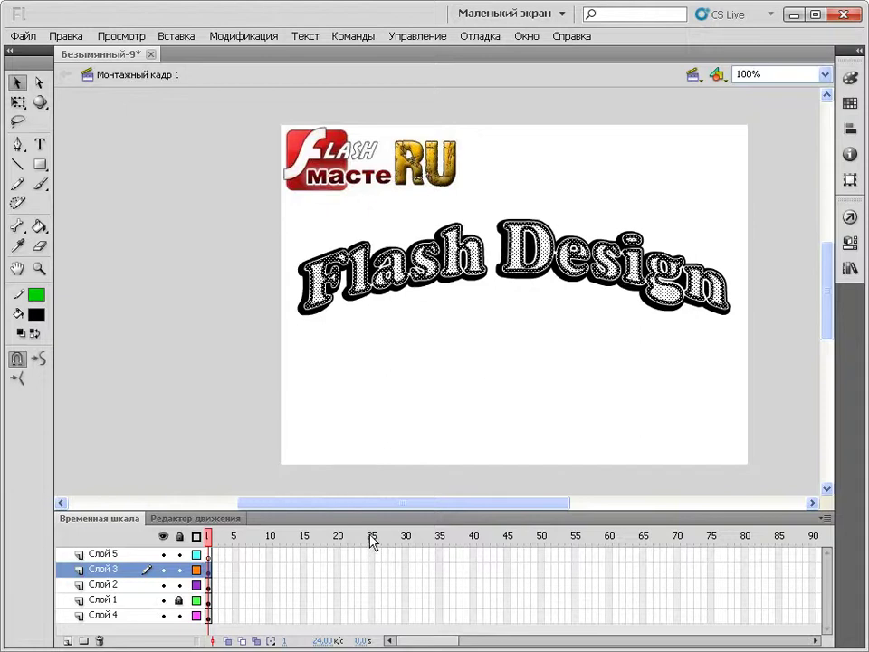
key("ctrl+shift+a")
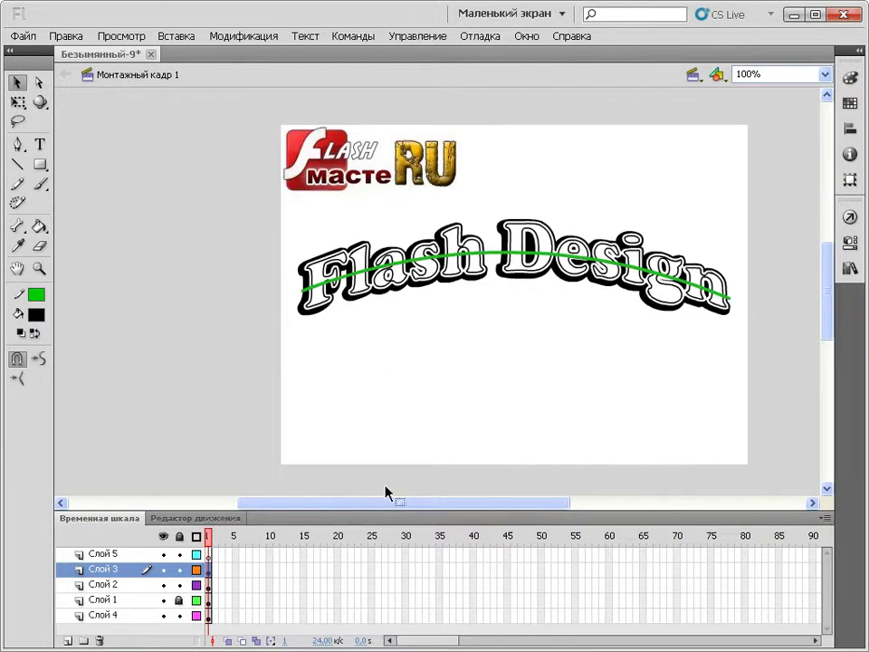
- Fill the letter areas above the green arc on Слой 3 with black using the Paint Bucket, including the dot of the i
left_click(40, 228)
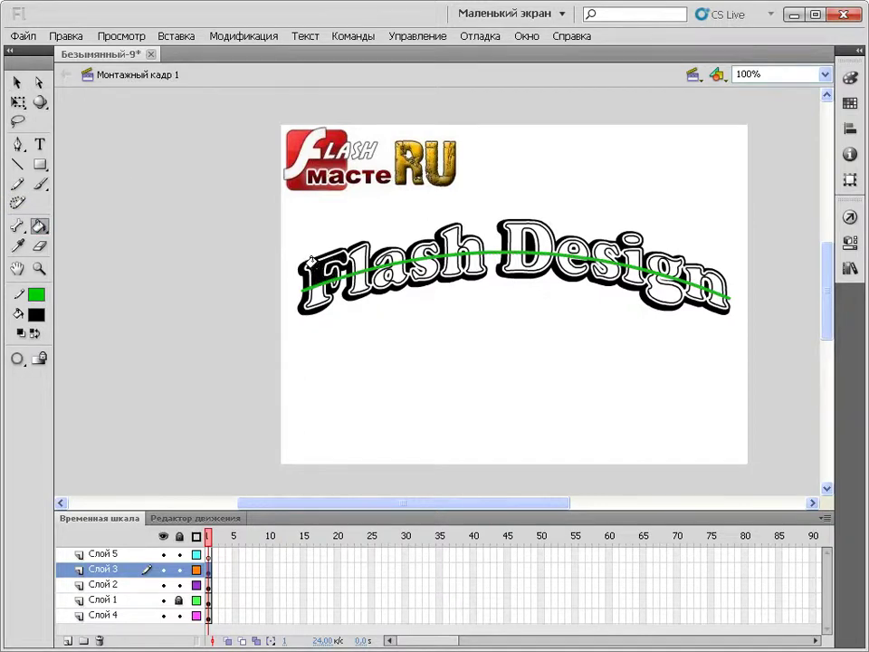
left_click(357, 258)
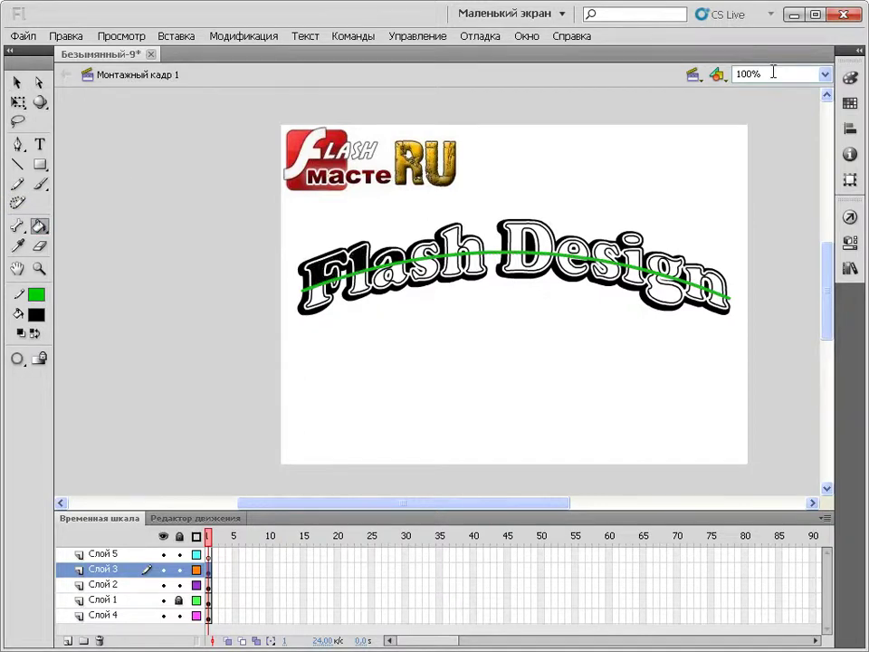
left_click(824, 73)
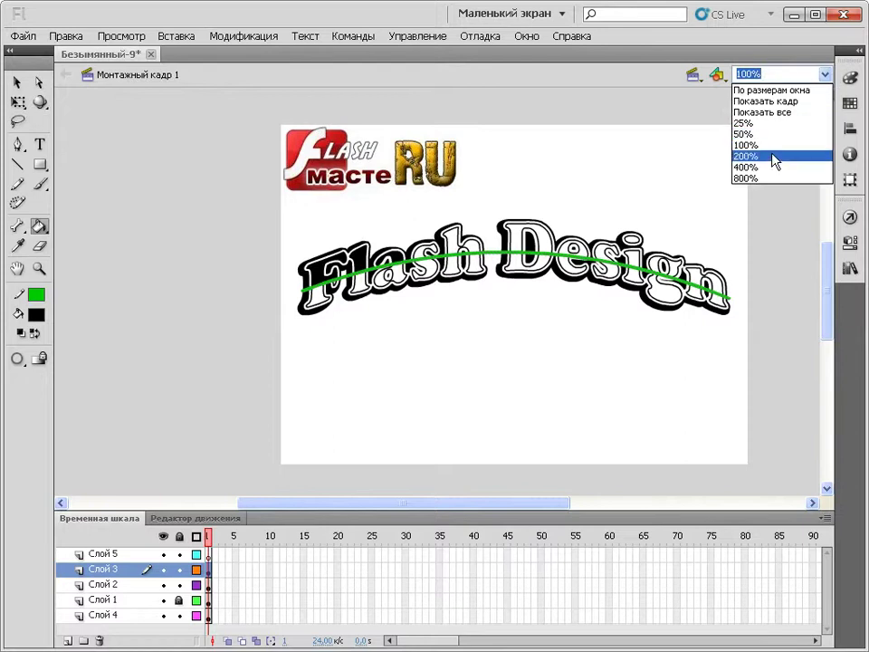
left_click(774, 158)
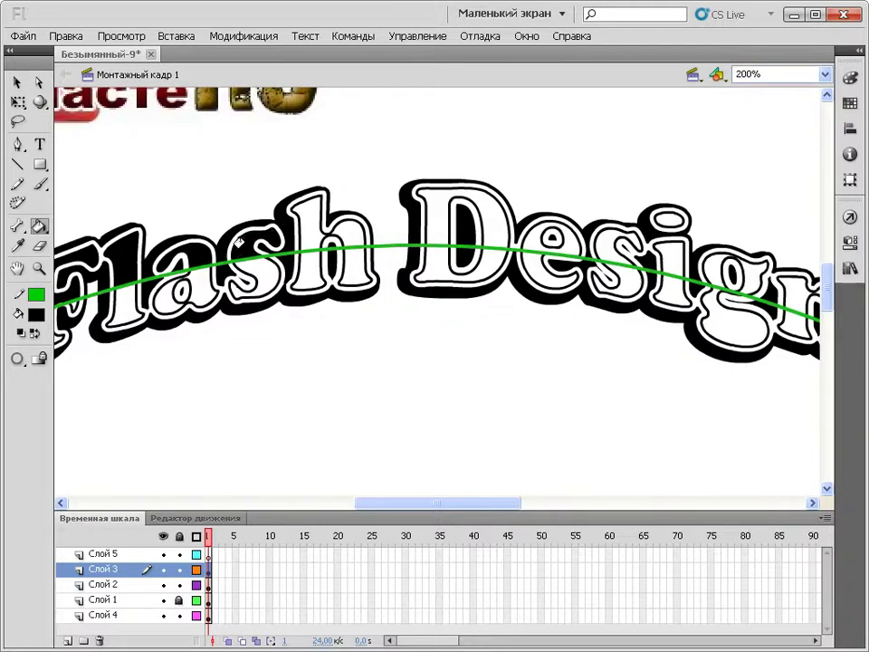
left_click(438, 201)
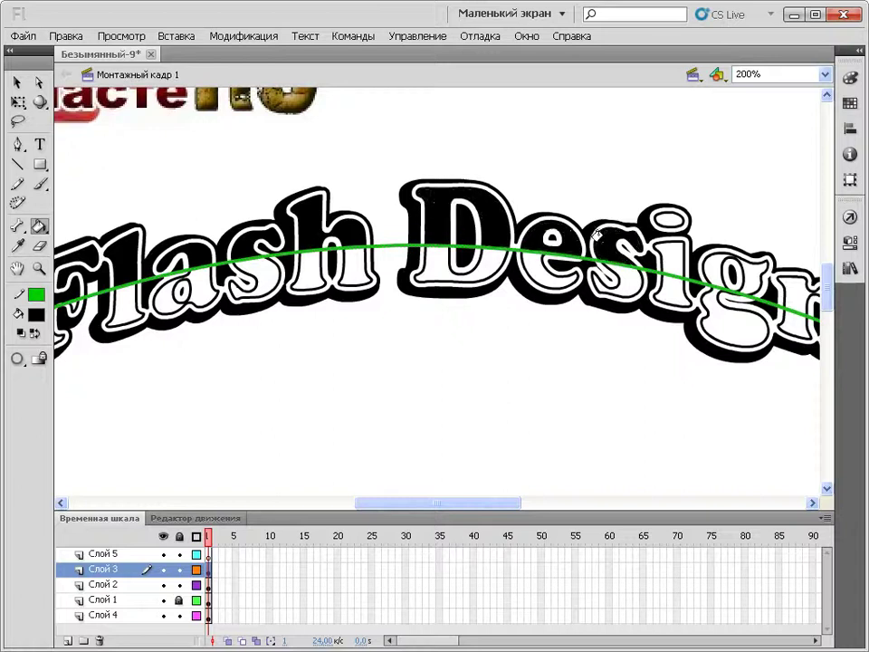
left_click(672, 217)
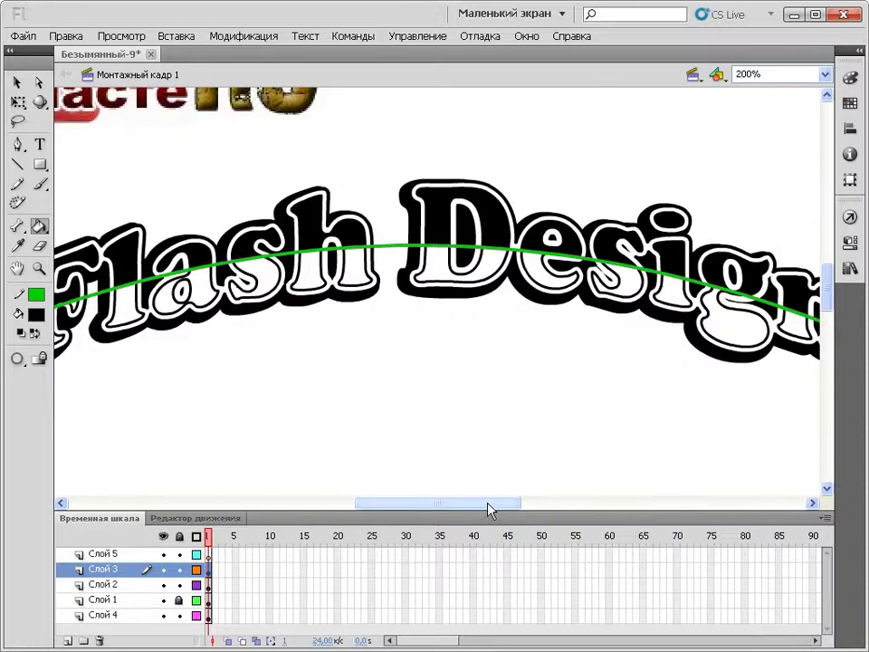
- Delete the green dividing arc from the lettering on Слой 3
mouse_move(489, 509)
left_mouse_down()
mouse_move(535, 510)
mouse_move(425, 511)
mouse_move(475, 511)
left_mouse_up()
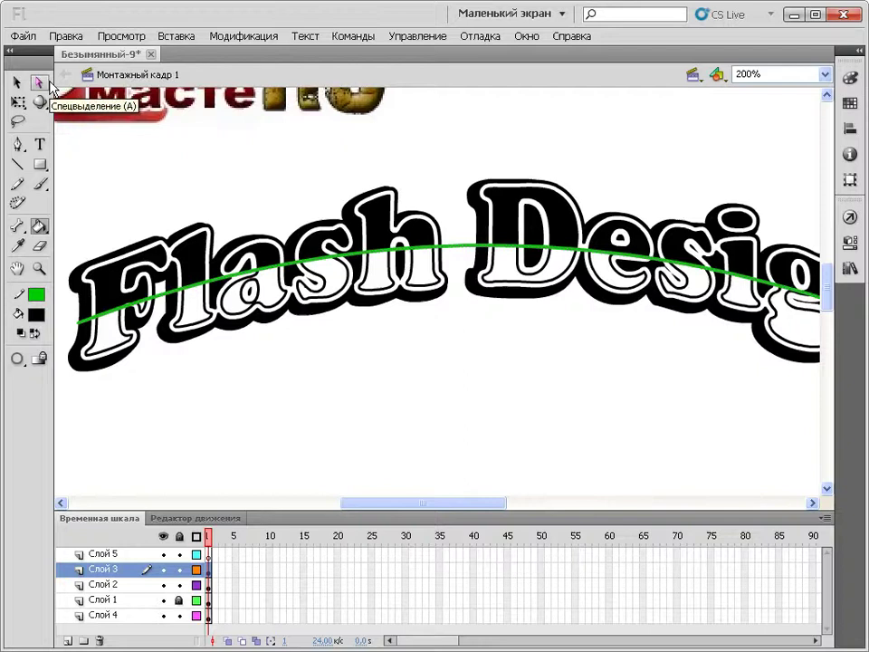
left_click(17, 83)
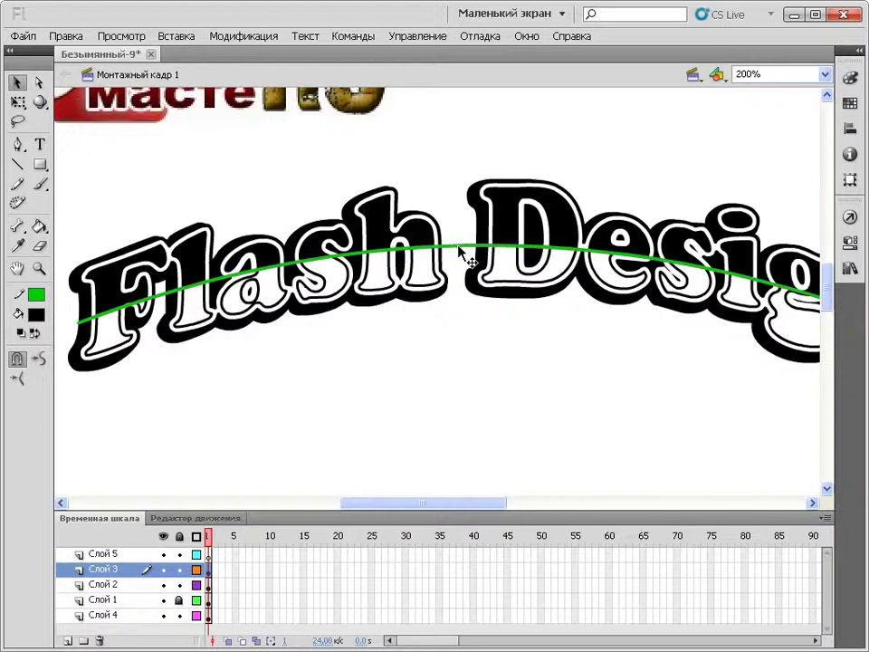
key("Delete")
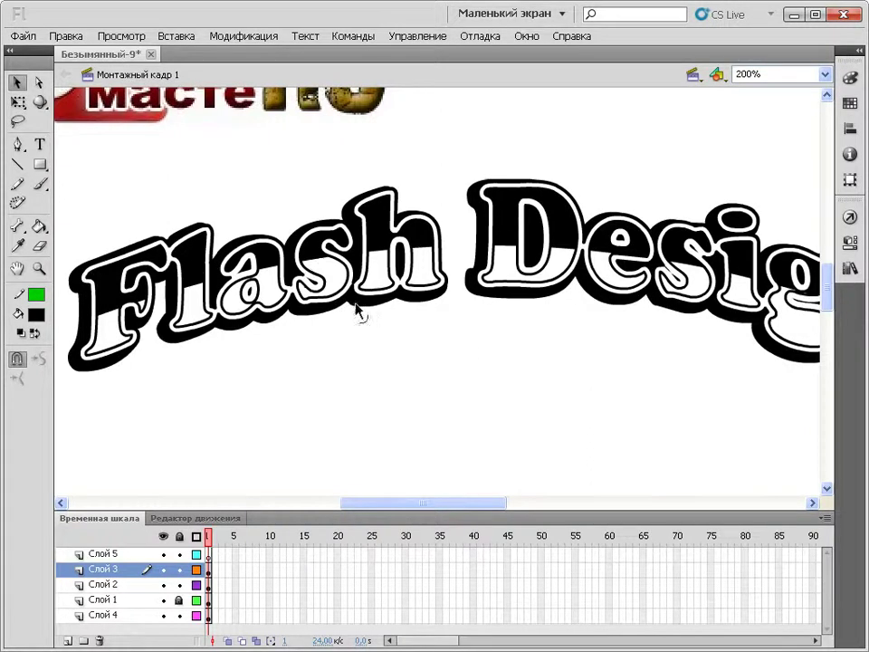
- Move layer Слой 4 up in the layer order so it sits directly above Слой 1
left_click(825, 74)
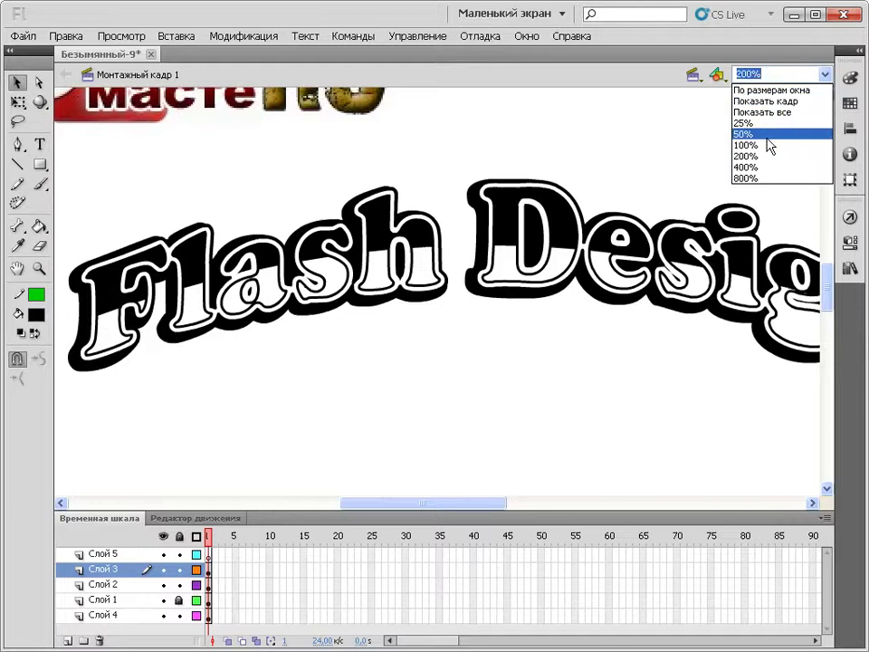
left_click(769, 145)
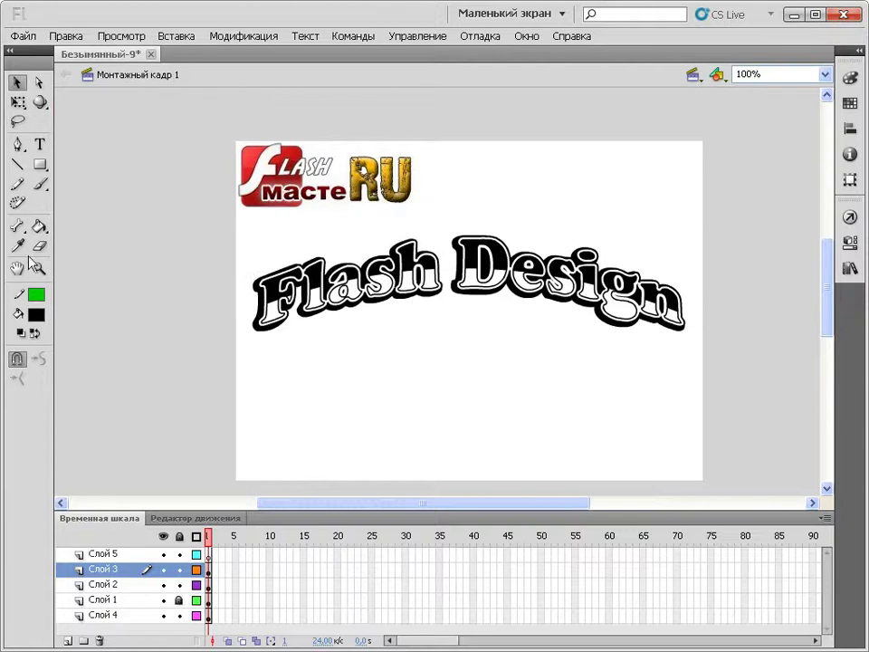
left_click(40, 166)
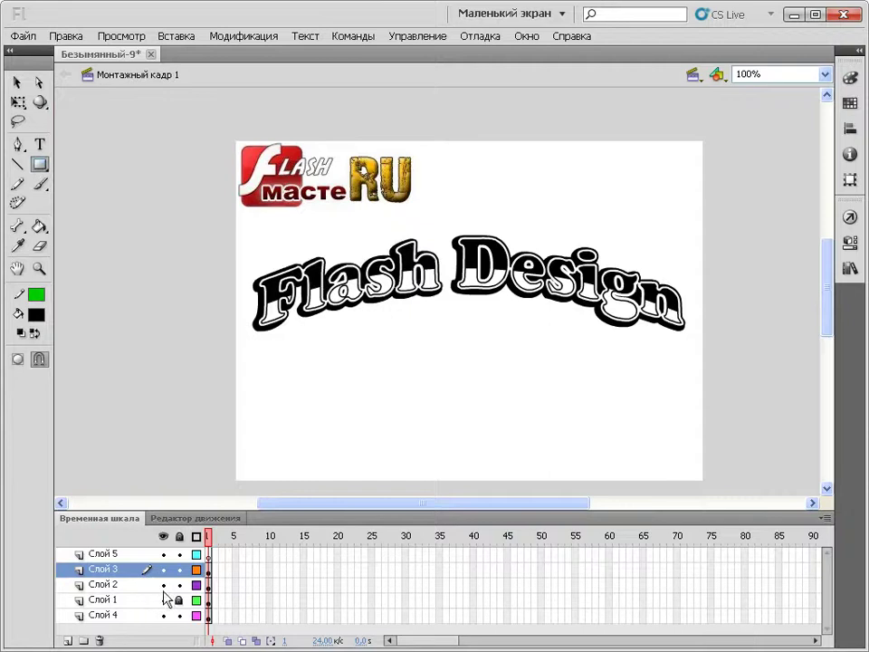
left_click(116, 586)
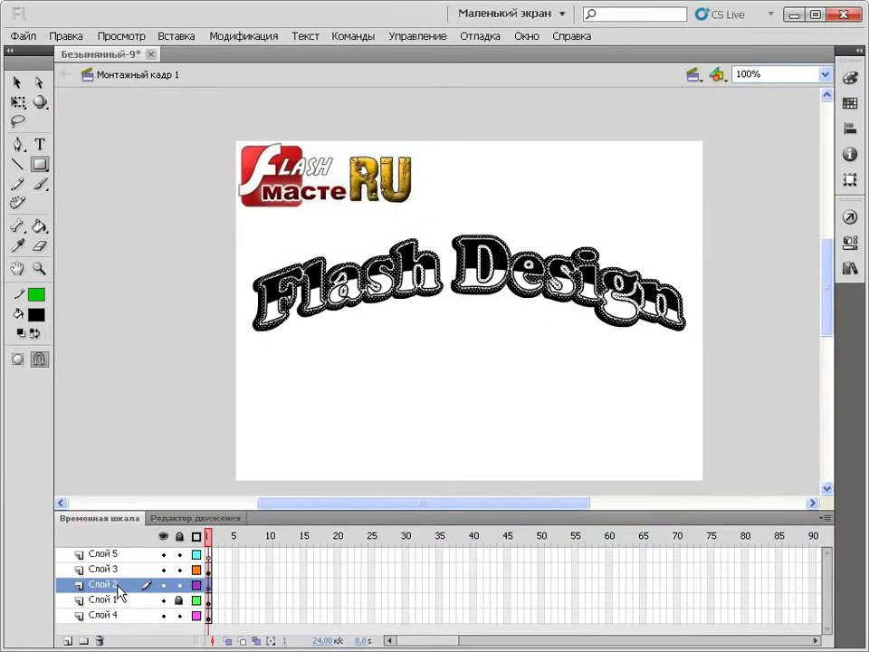
left_click(105, 617)
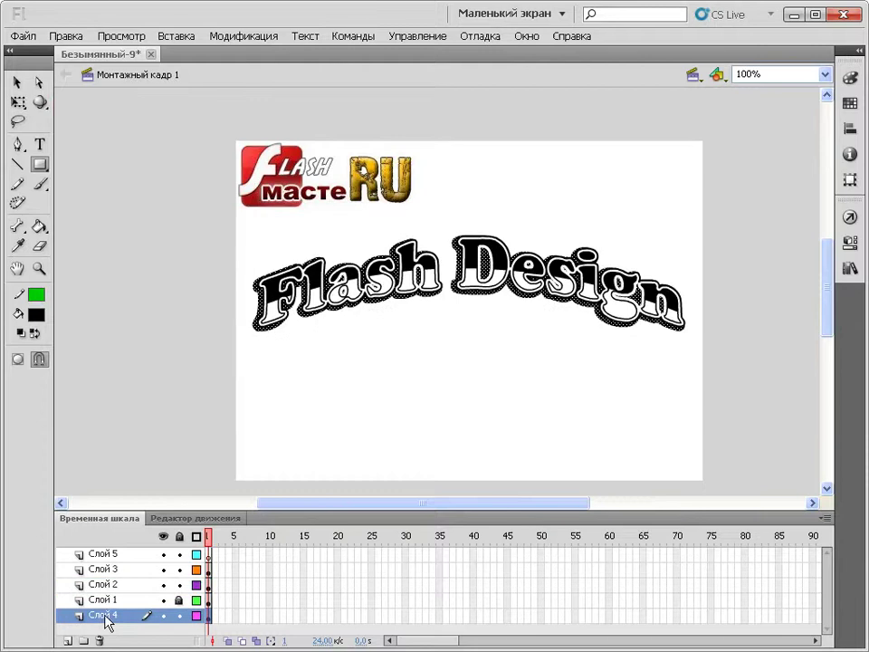
left_click_drag(105, 617, 110, 601)
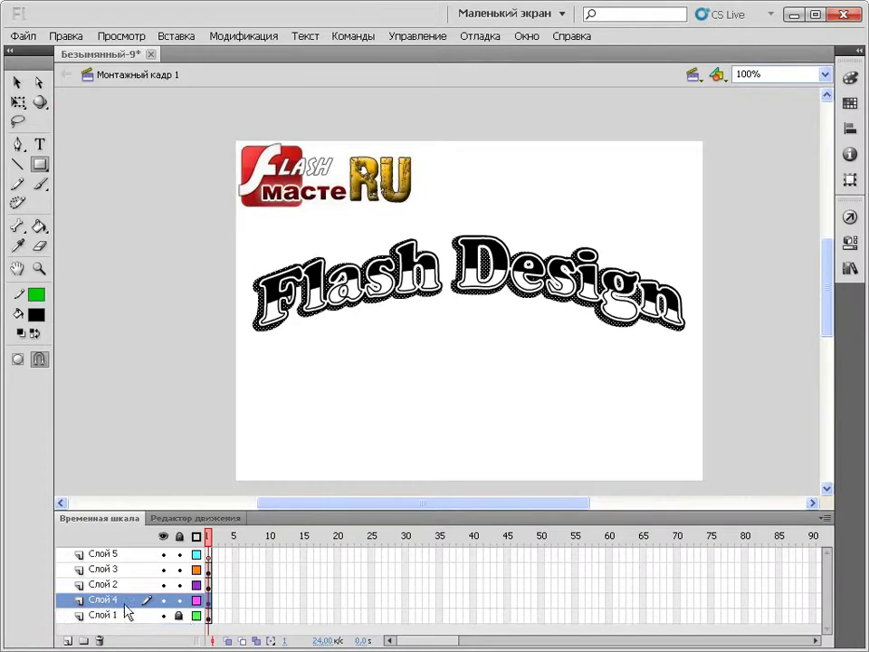
- Move layer Слой 5 directly above Слой 1 and lock all the other layers, leaving only Слой 5 editable
left_click(180, 617)
left_click(15, 83)
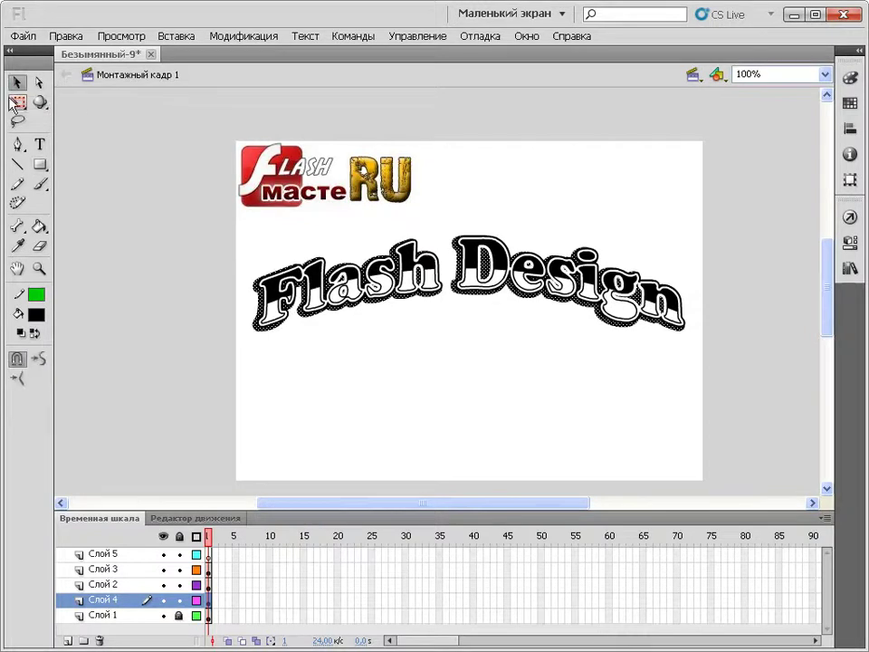
mouse_move(724, 387)
left_mouse_down()
mouse_move(690, 306)
mouse_move(204, 223)
left_mouse_up()
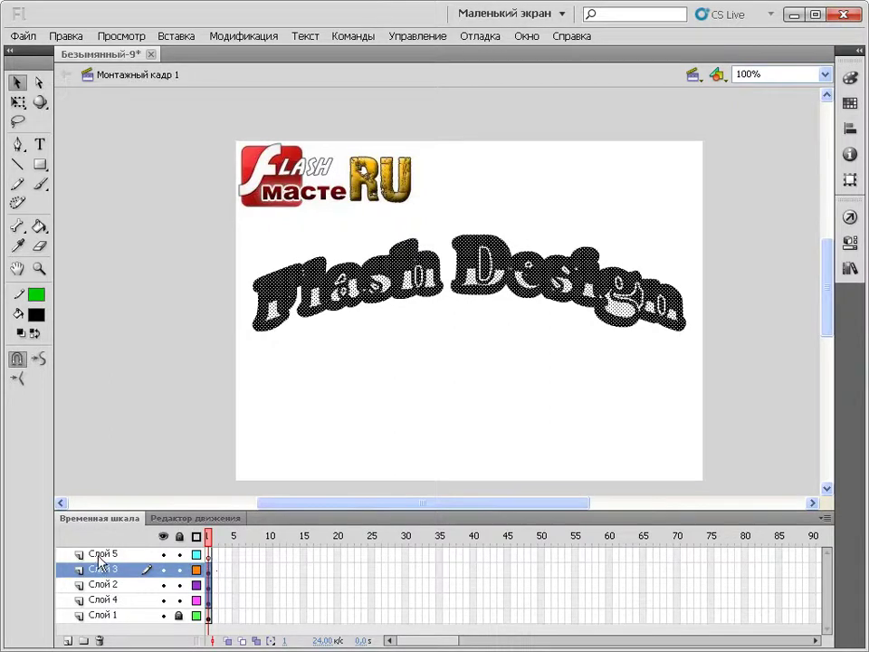
left_click_drag(94, 559, 94, 612)
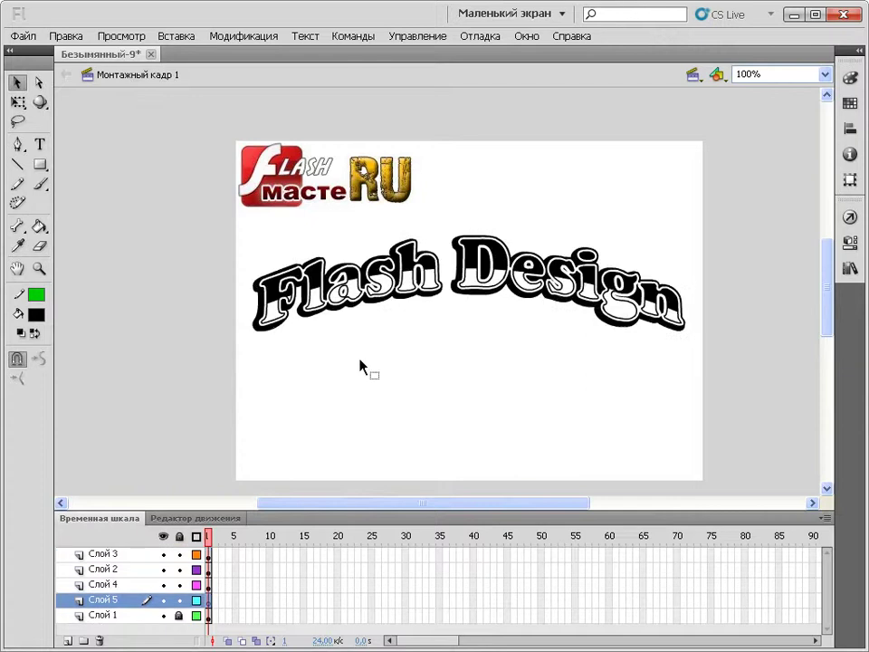
left_click(179, 540)
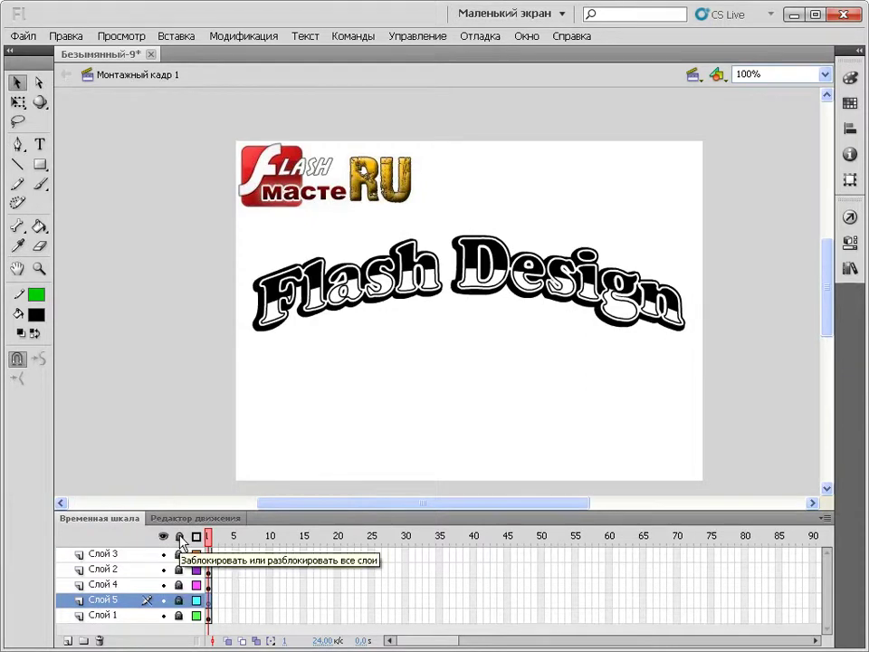
left_click(178, 600)
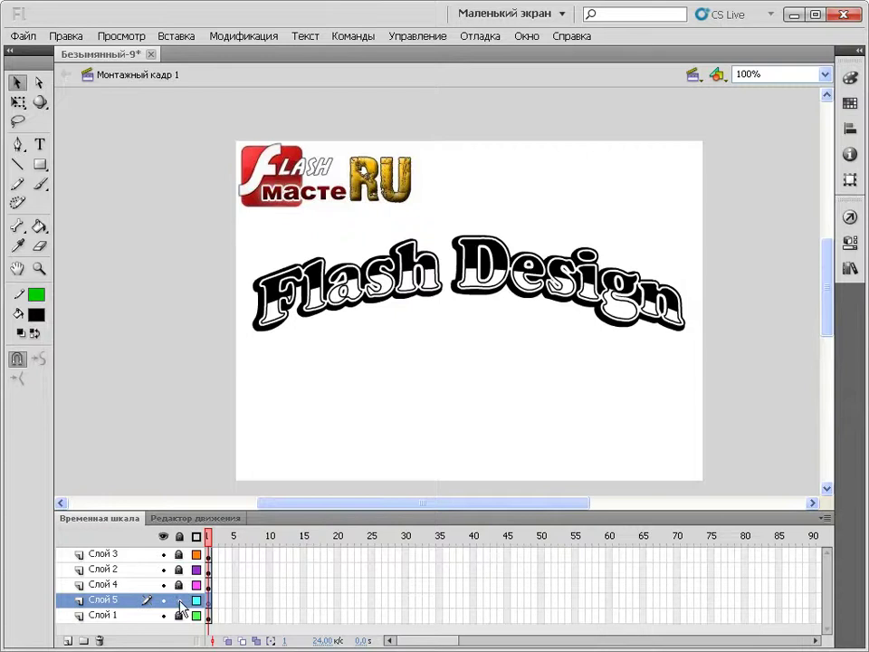
- Draw a wide black rectangle on Слой 5 behind the lower half of the whole lettering and delete its green outline
left_click(40, 165)
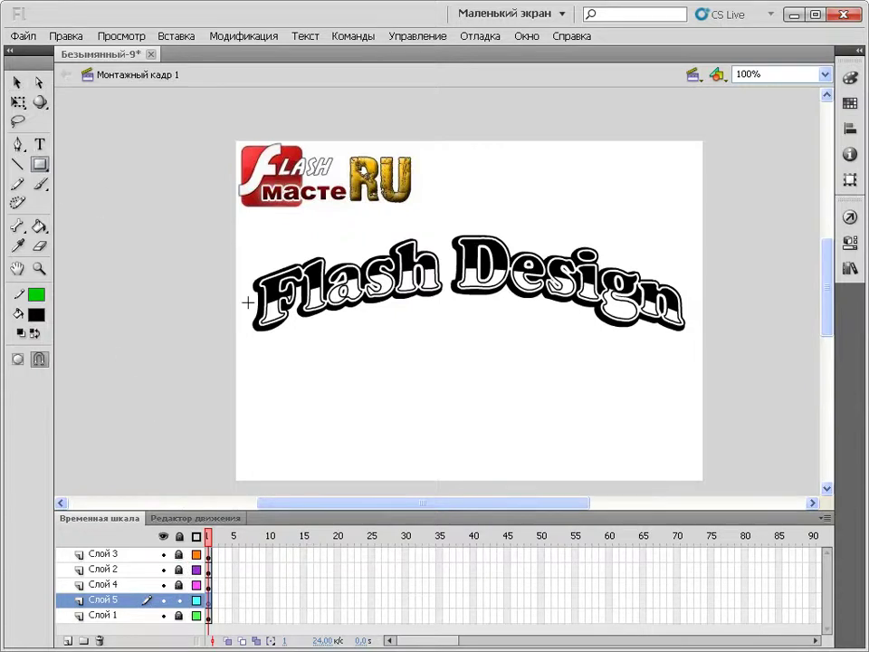
left_click_drag(247, 302, 688, 349)
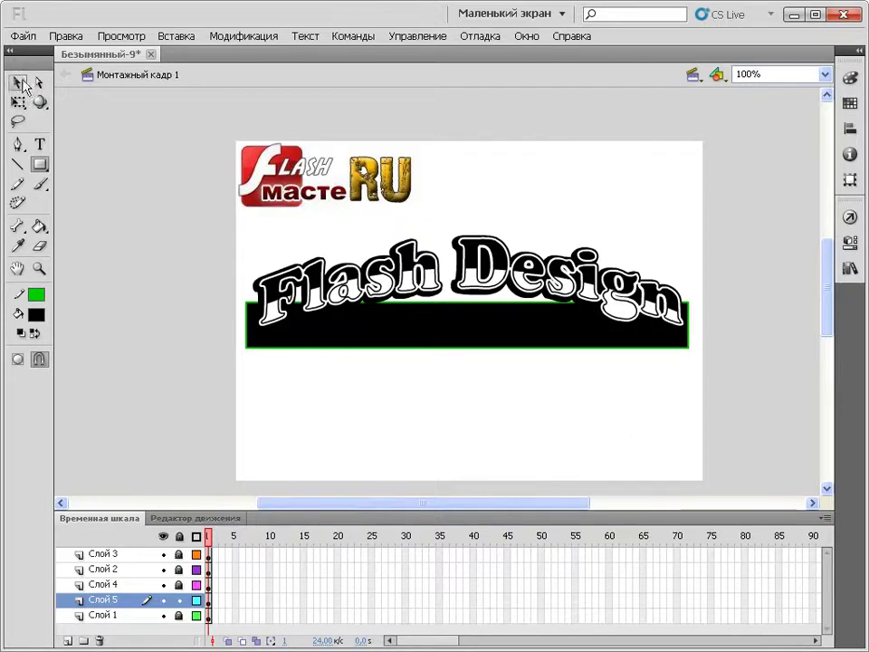
left_click(18, 82)
double_click(480, 349)
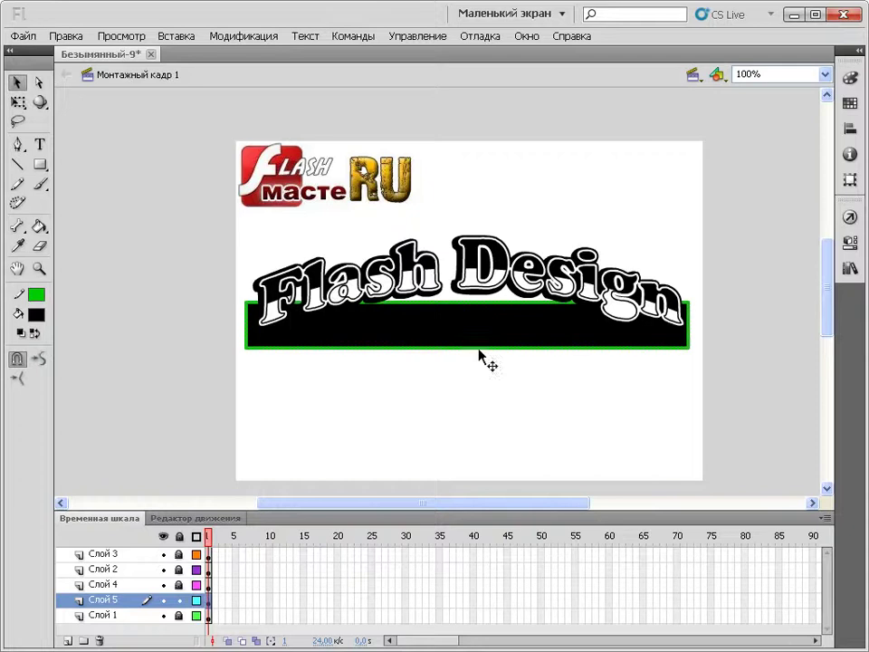
key("Delete")
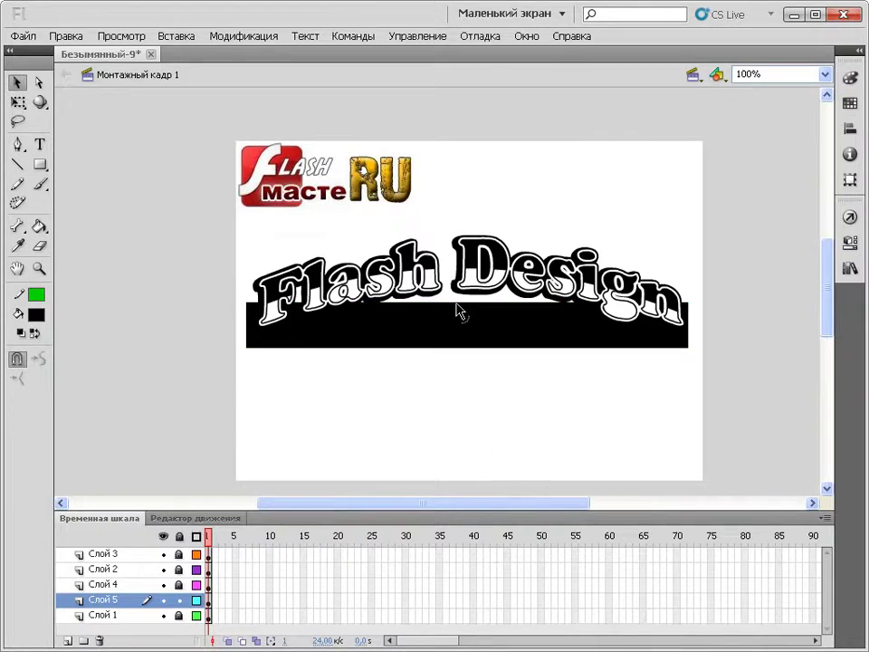
- Bend the black rectangle's top and bottom edges upward into arcs following the lettering, and nudge the band slightly down and to the right
left_click_drag(455, 303, 457, 269)
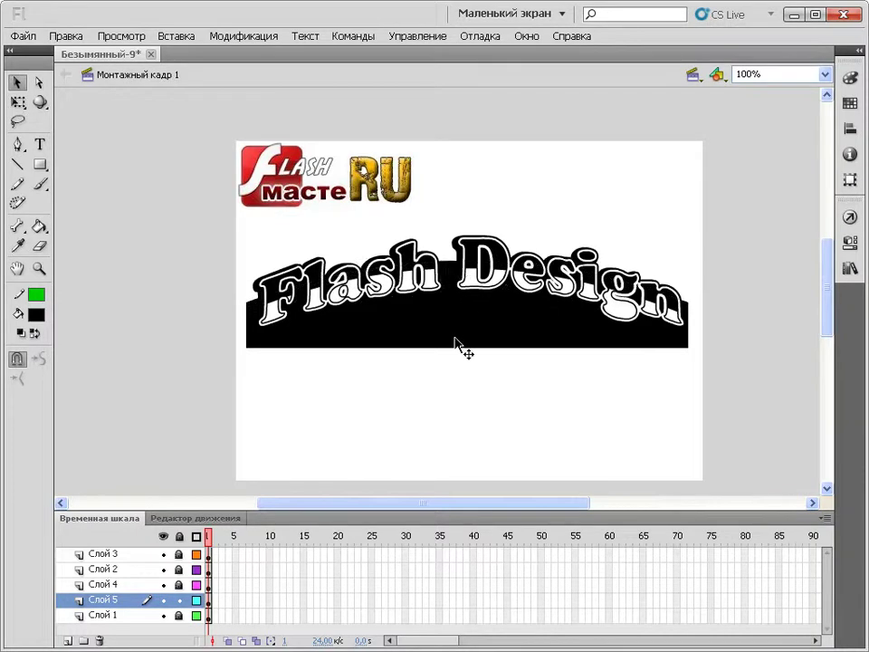
left_click_drag(457, 348, 459, 309)
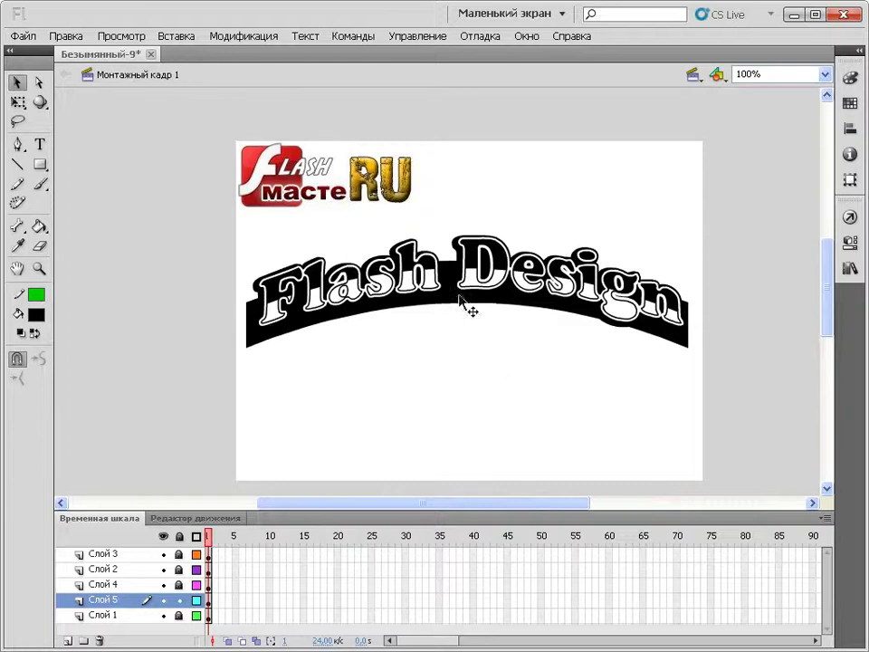
left_click(464, 305)
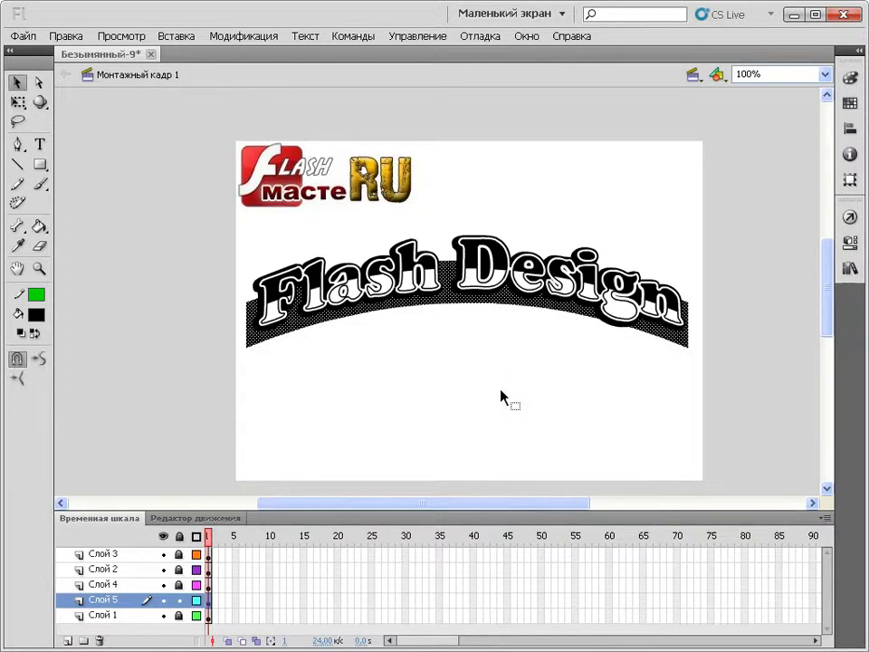
key("Down")
key("Down")
key("Down")
key("Down")
key("Down")
key("Right")
key("Right")
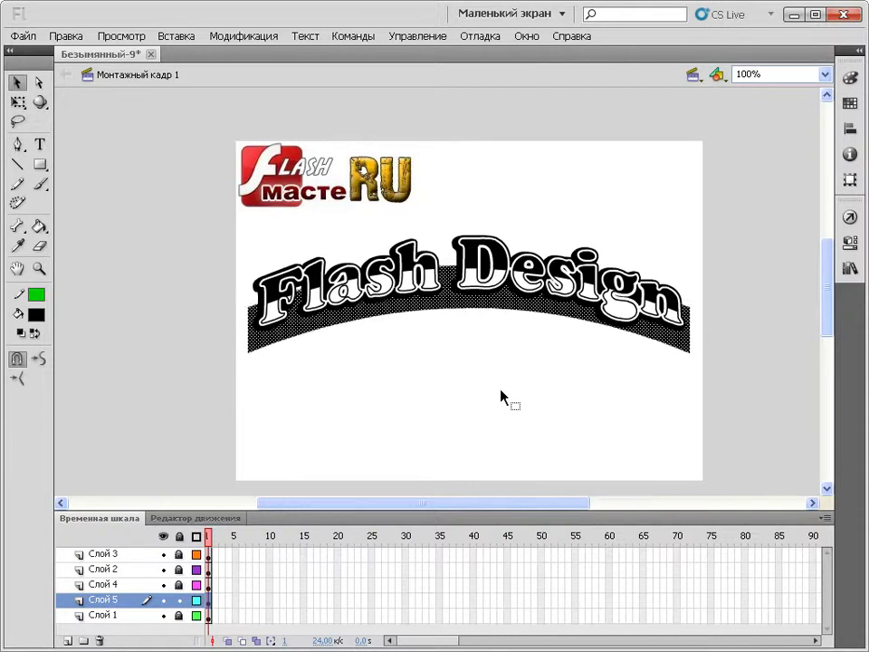
key("Down")
key("Up")
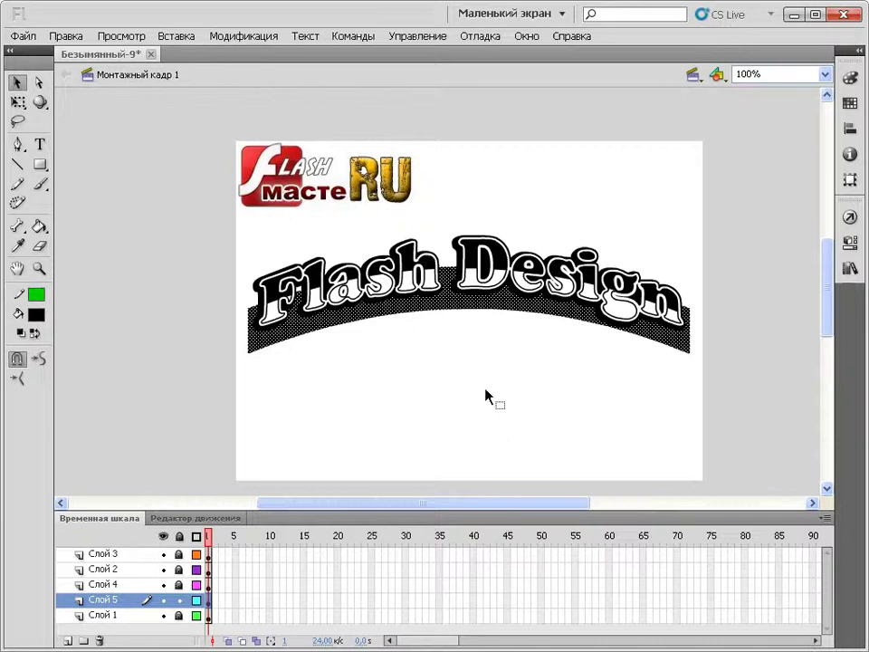
left_click(504, 399)
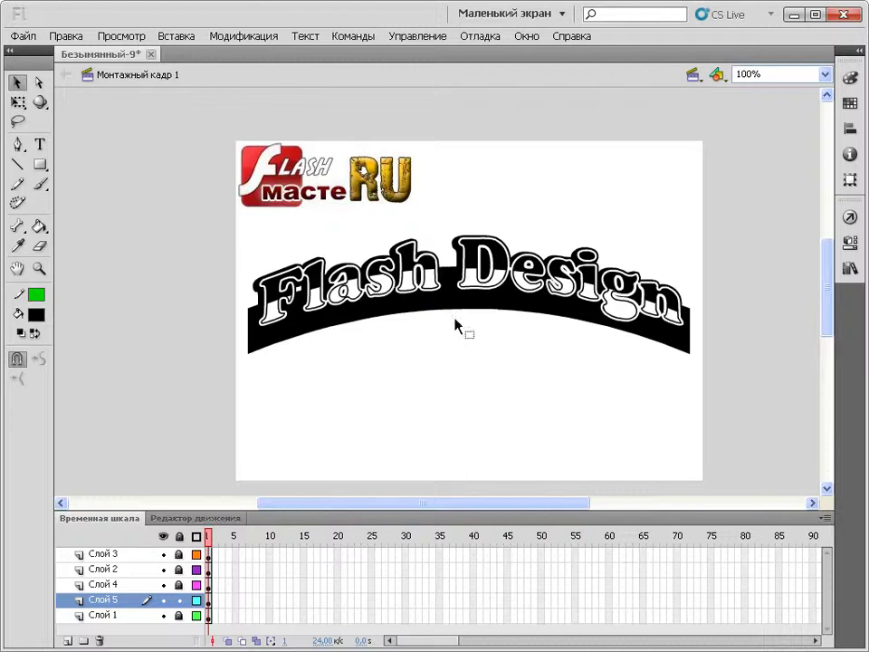
- Copy the curved black band in the same place onto a new layer Слой 6 directly beneath Слой 5
left_click(507, 309)
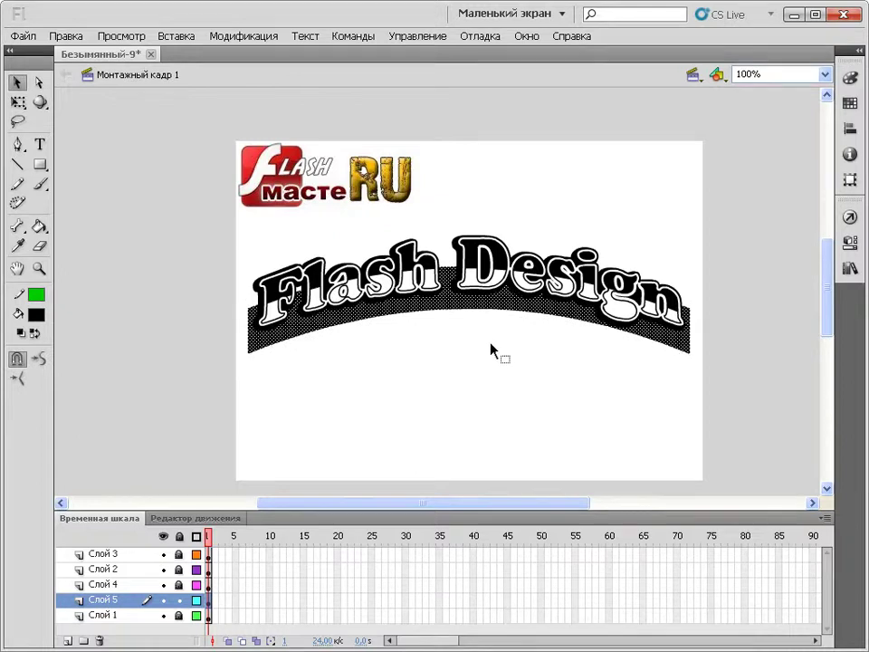
left_click(68, 639)
left_click_drag(81, 618, 78, 619)
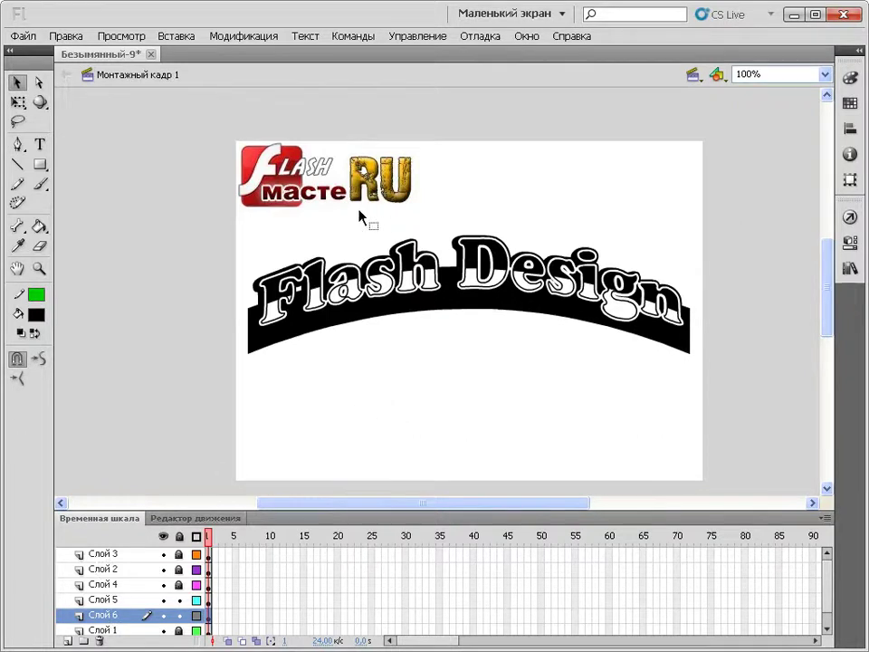
- Expand the fill of the band copy on Слой 6 outward by 5 px and change its fill colour to white
left_click(246, 35)
mouse_move(249, 143)
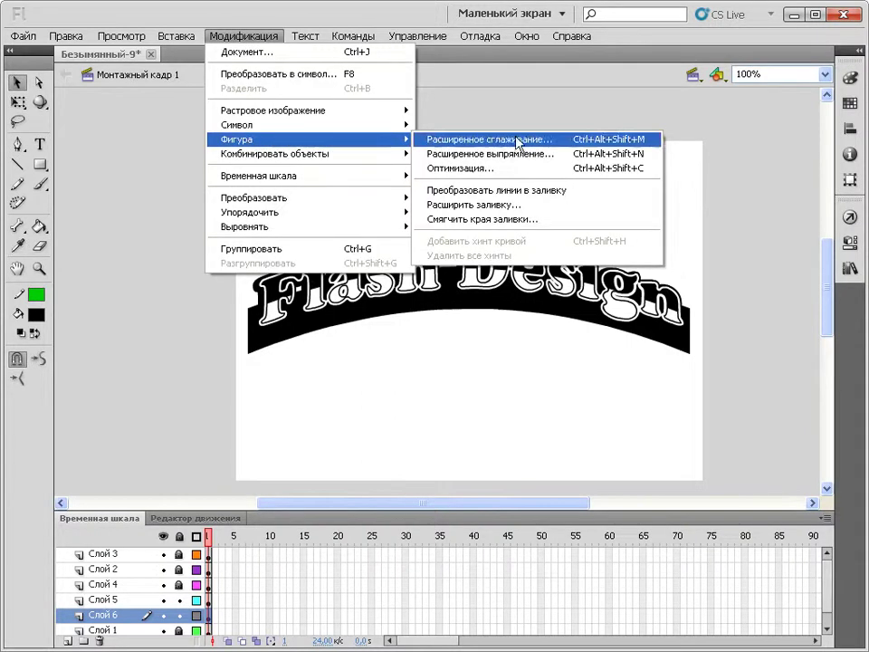
left_click(499, 206)
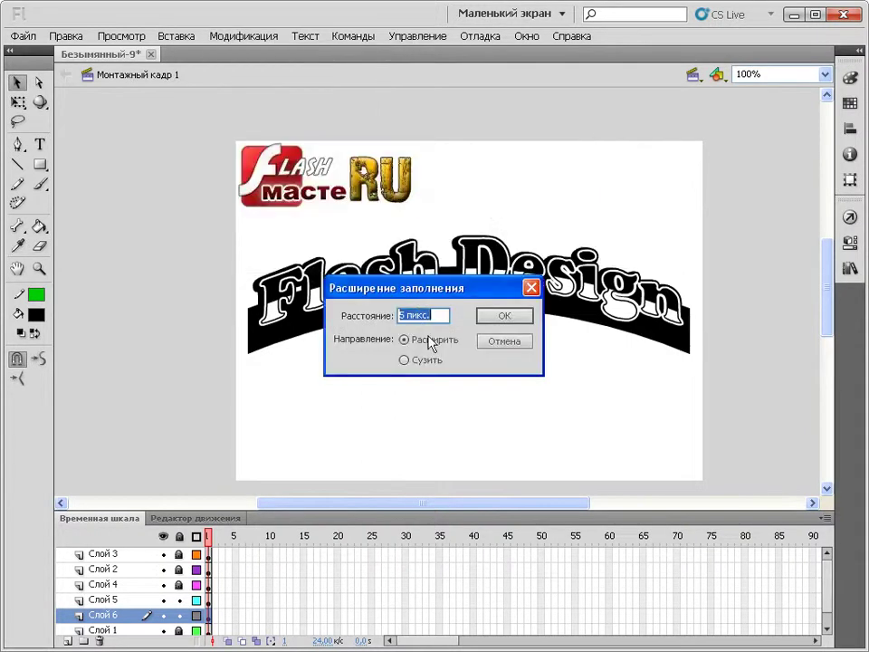
left_click(506, 318)
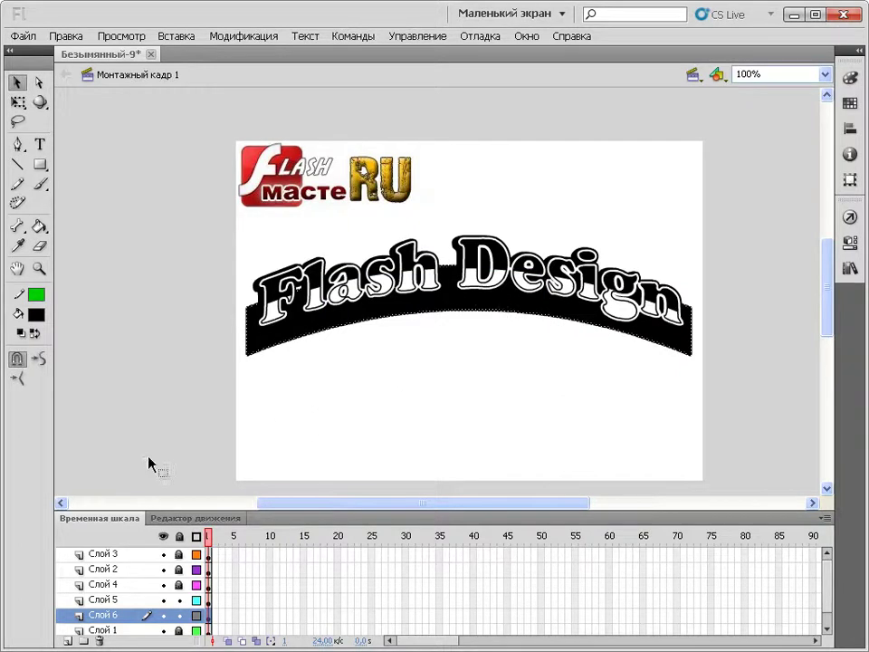
left_click(35, 314)
left_click(50, 418)
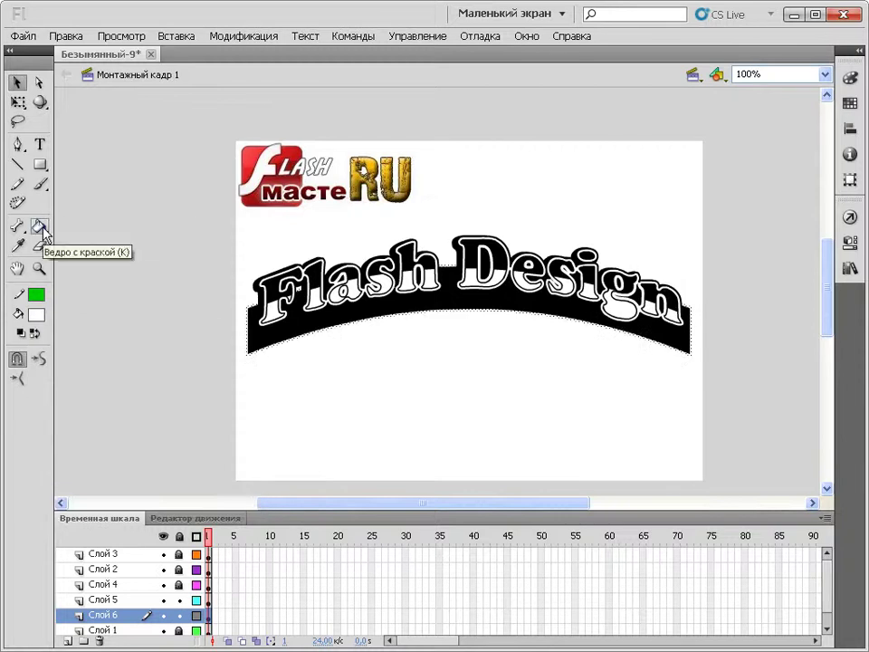
- Outline the white band on Слой 6 with the Ink Bottle, recolour that outline black, and check its stroke thickness
left_click_drag(42, 228, 109, 252)
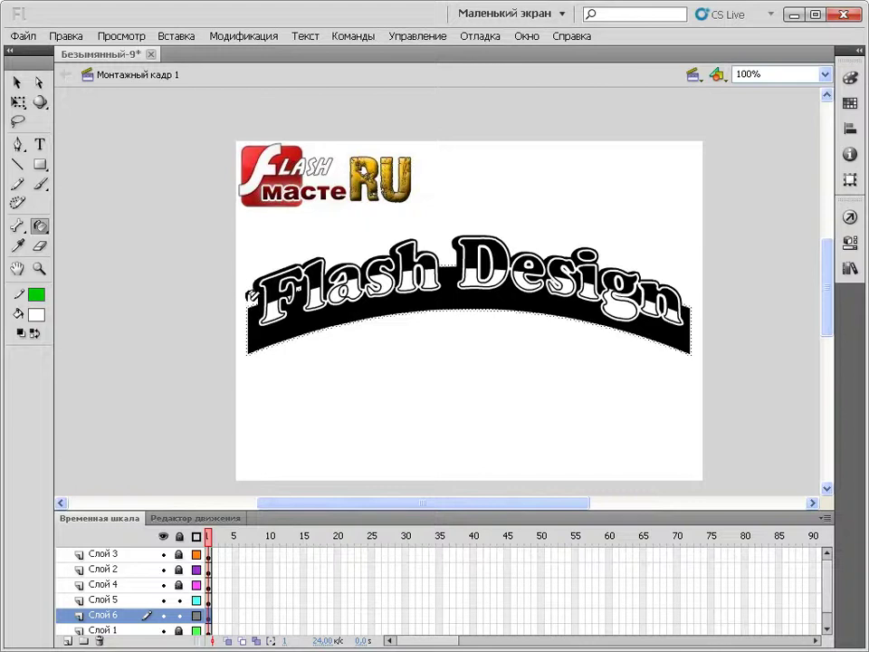
left_click(251, 297)
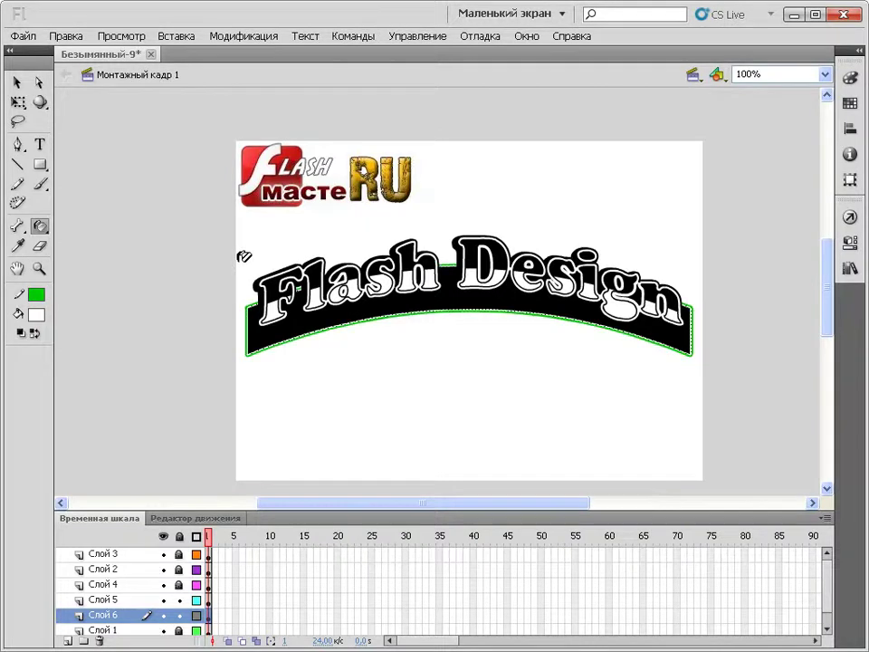
left_click(16, 82)
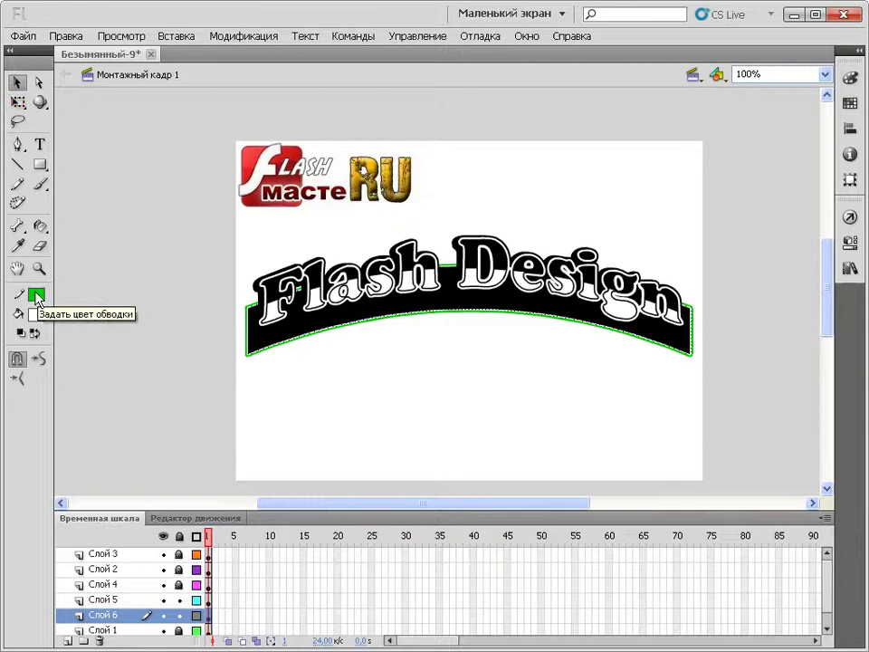
left_click(309, 346)
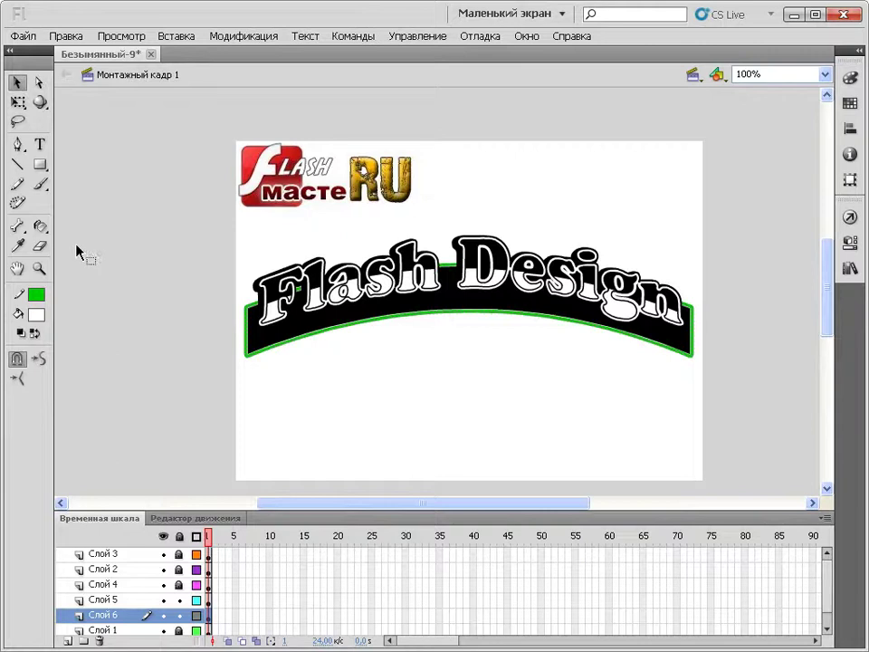
left_click(36, 295)
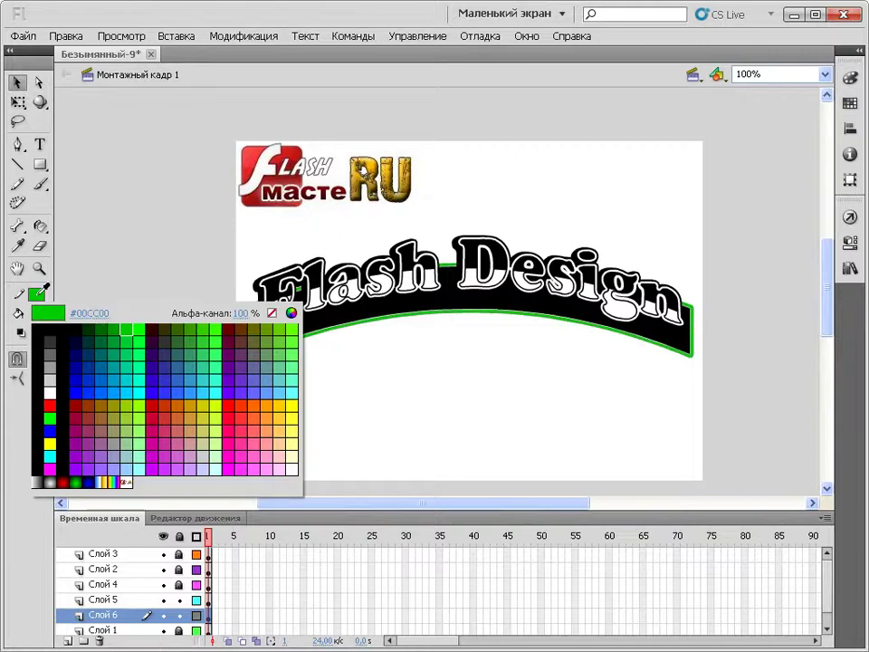
left_click(51, 333)
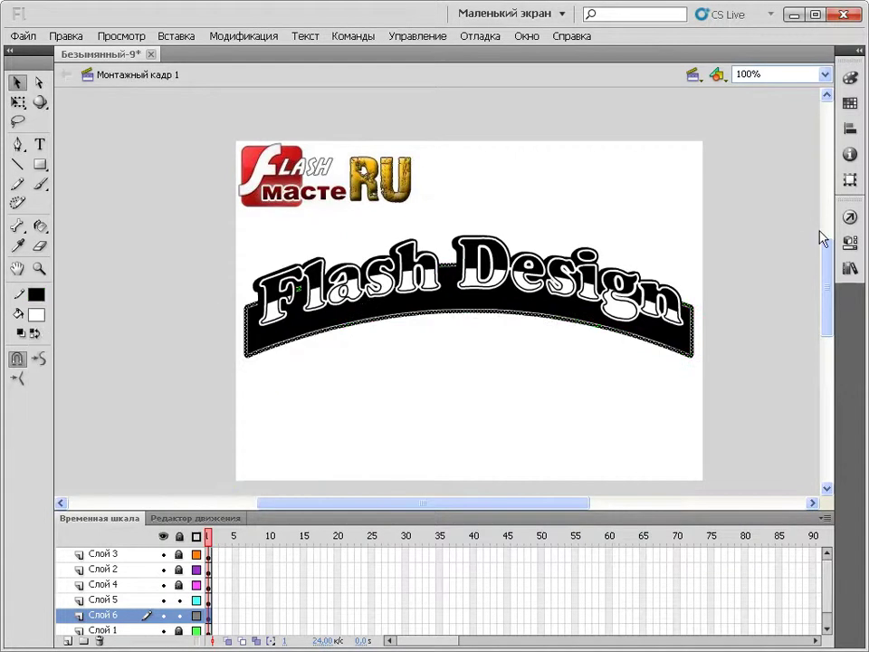
left_click(849, 243)
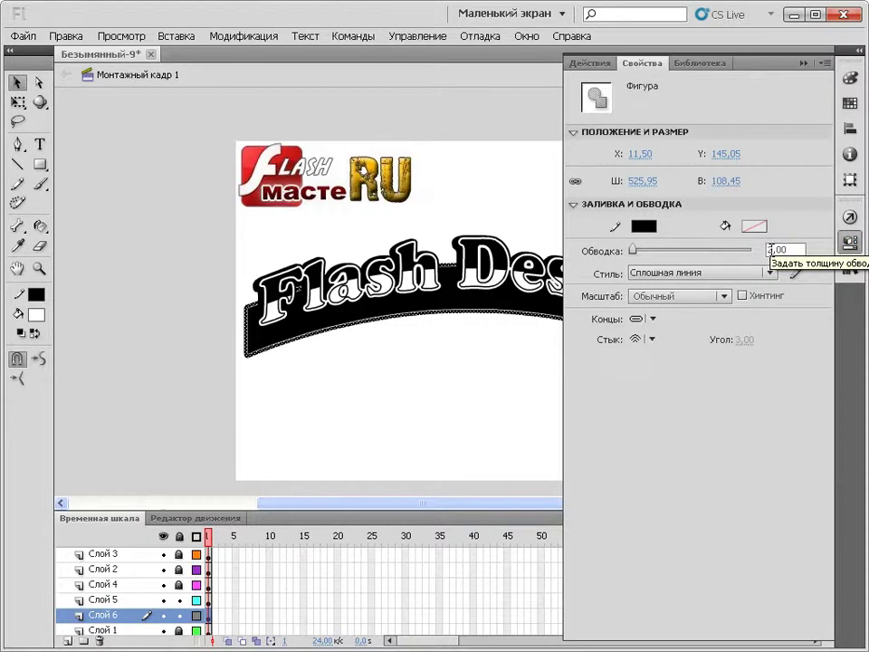
left_click(849, 241)
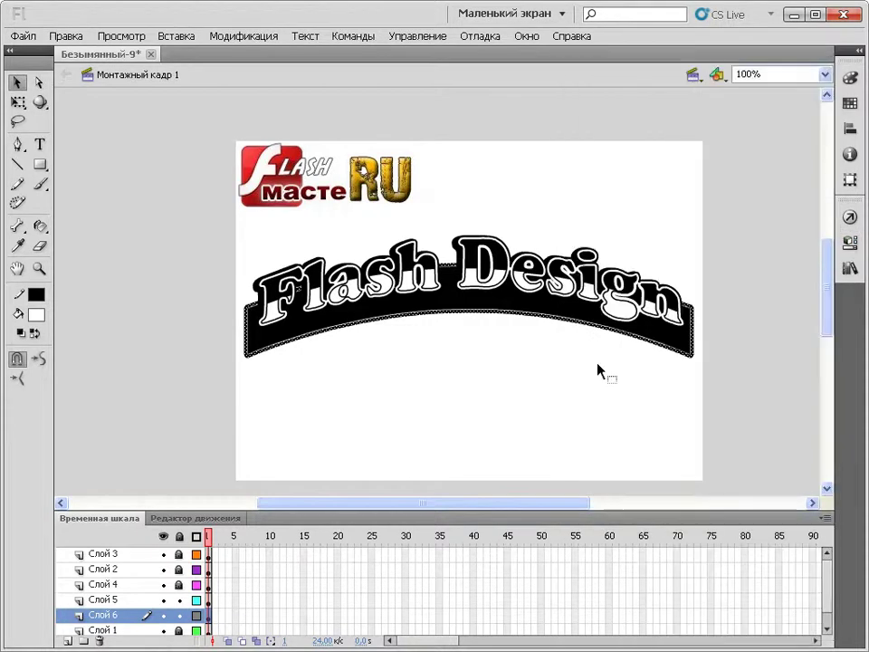
- Shrink the fill of the black curved band on Слой 5 inward by 3 px
left_click(415, 308)
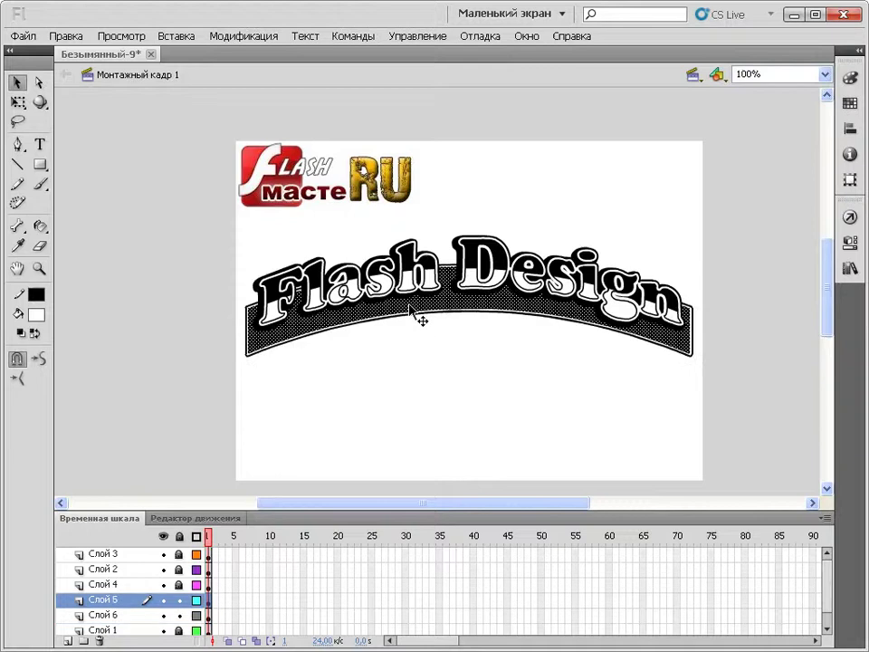
left_click(231, 38)
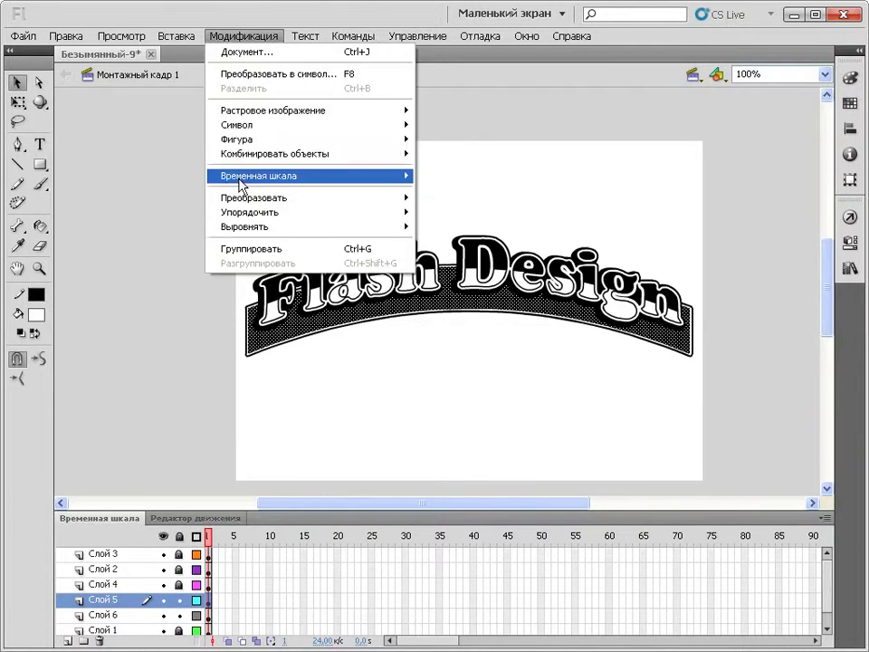
mouse_move(251, 141)
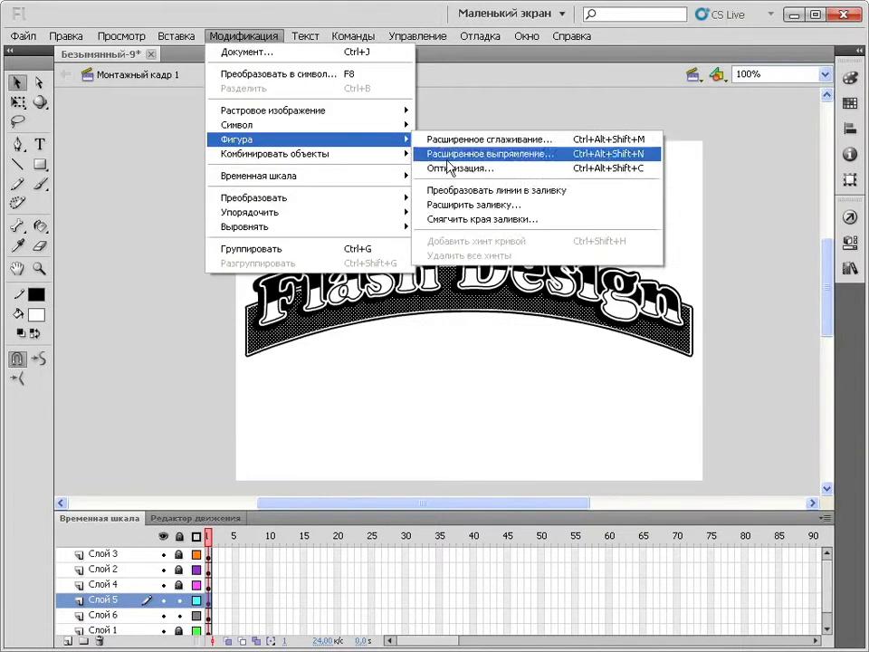
left_click(468, 206)
left_click(404, 359)
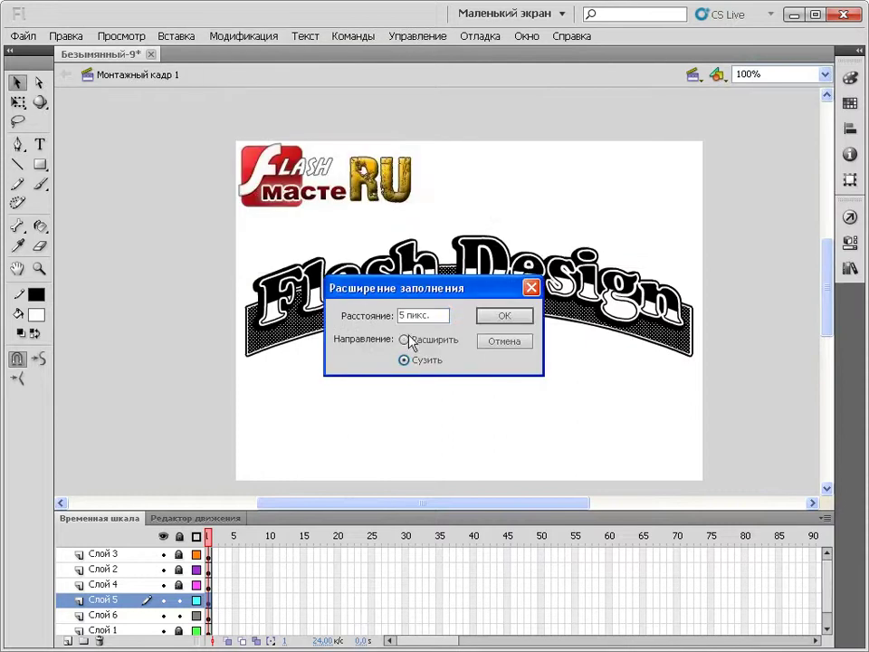
double_click(403, 315)
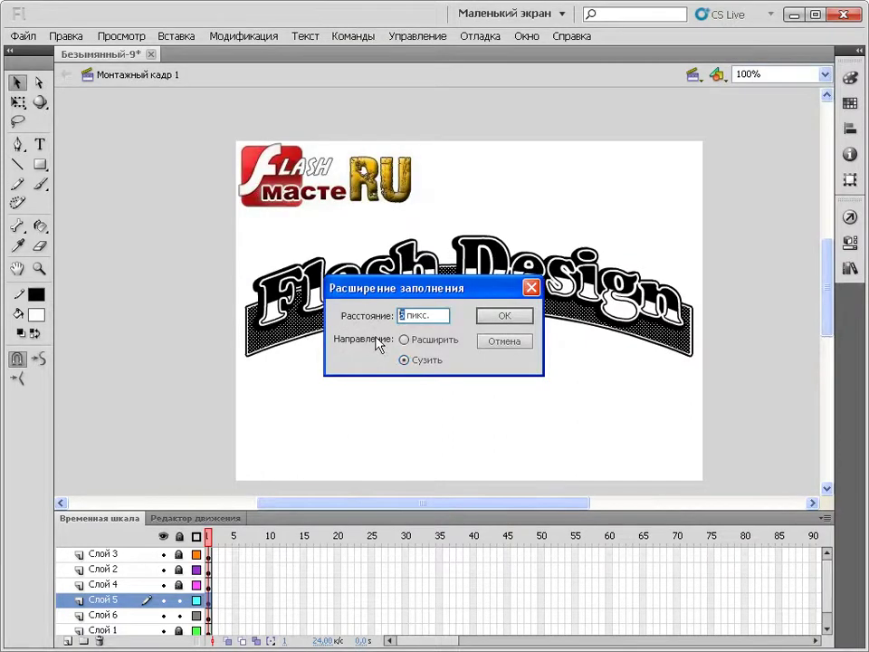
type("3")
left_click(516, 321)
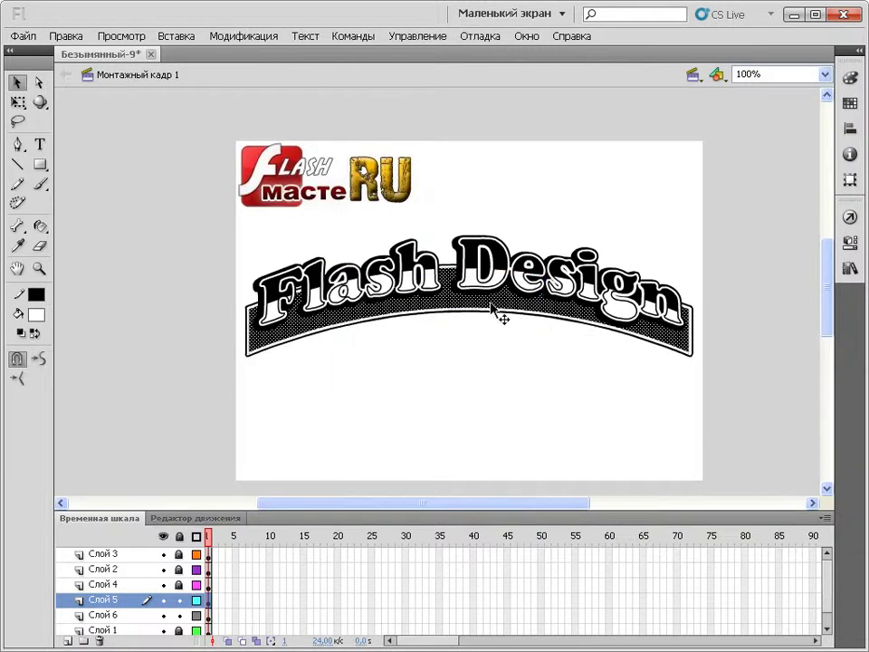
- Contract the same Слой 5 band fill inward by a further 2 px
left_click(270, 38)
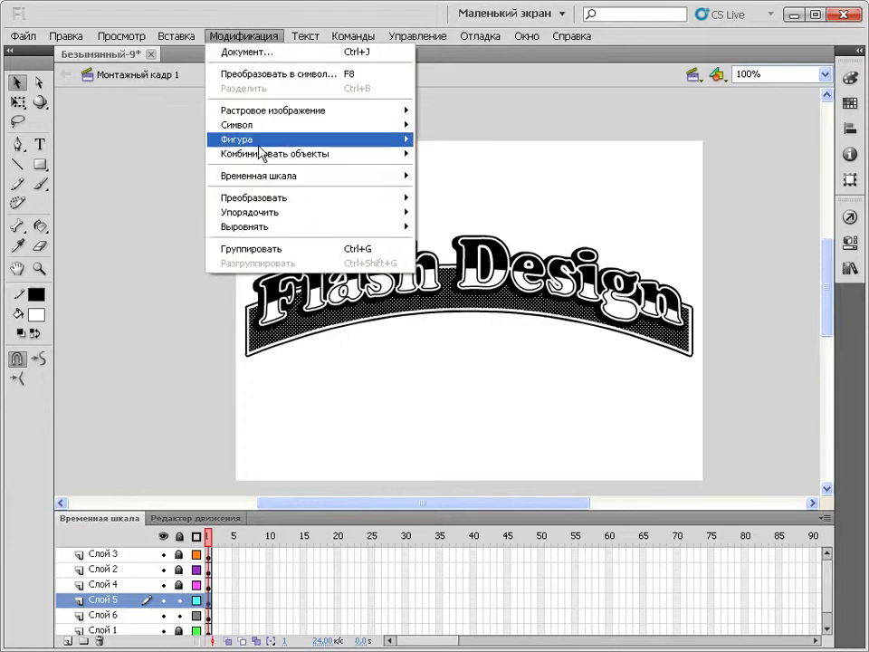
mouse_move(262, 142)
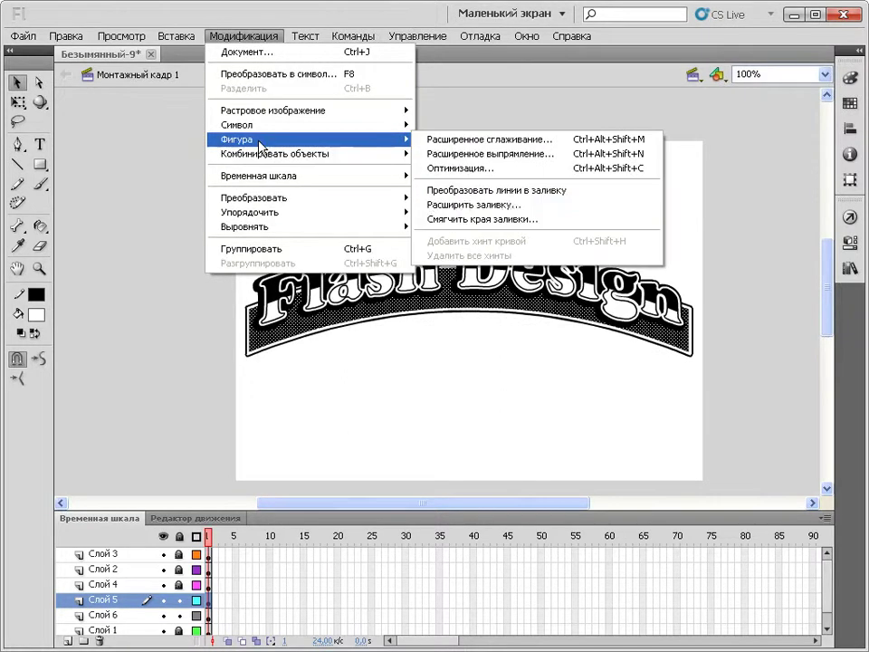
left_click(460, 206)
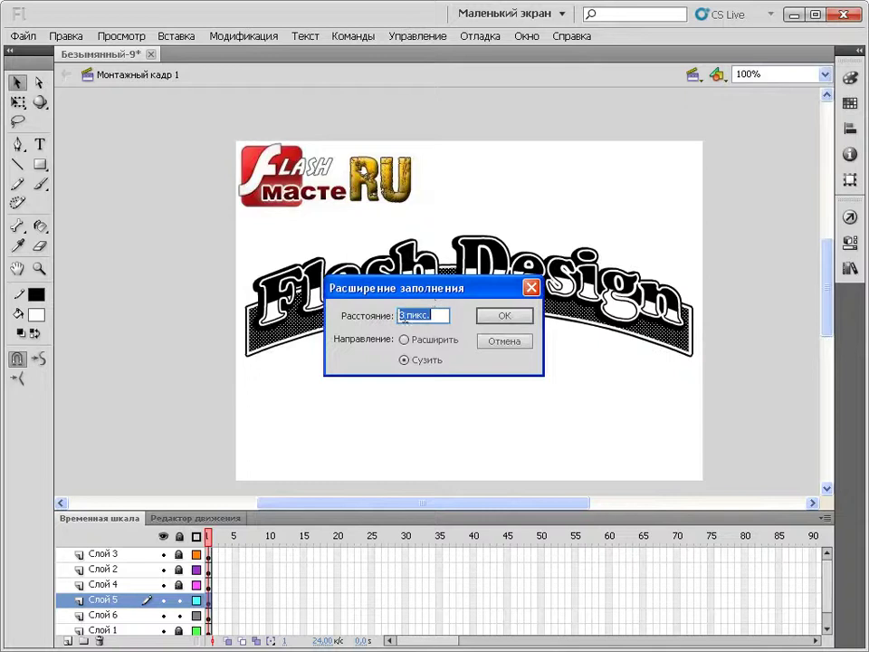
type("2")
left_click(502, 319)
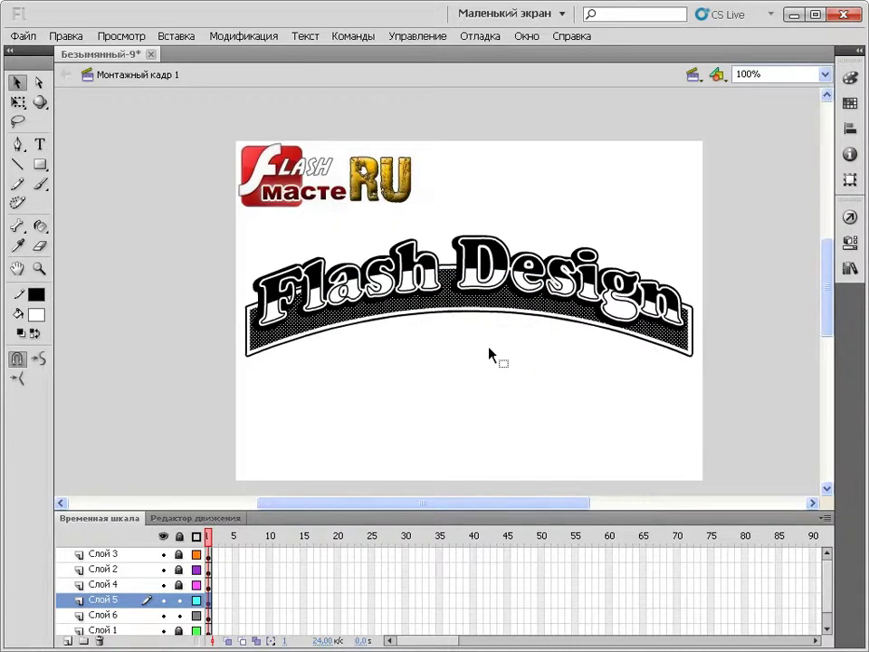
- Change the inner band's fill on Слой 5 to white and outline it in black with the Ink Bottle
left_click(36, 315)
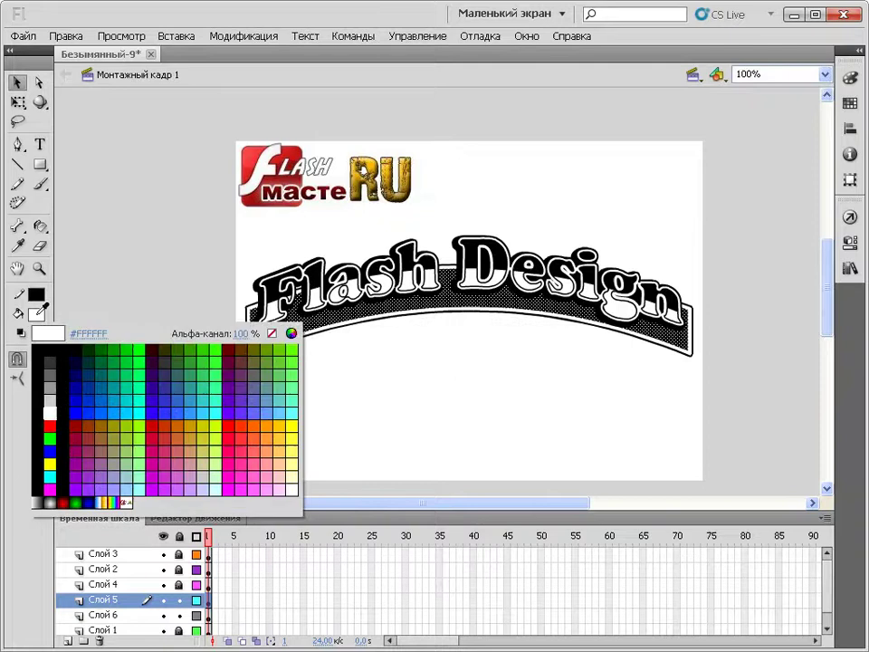
left_click(49, 405)
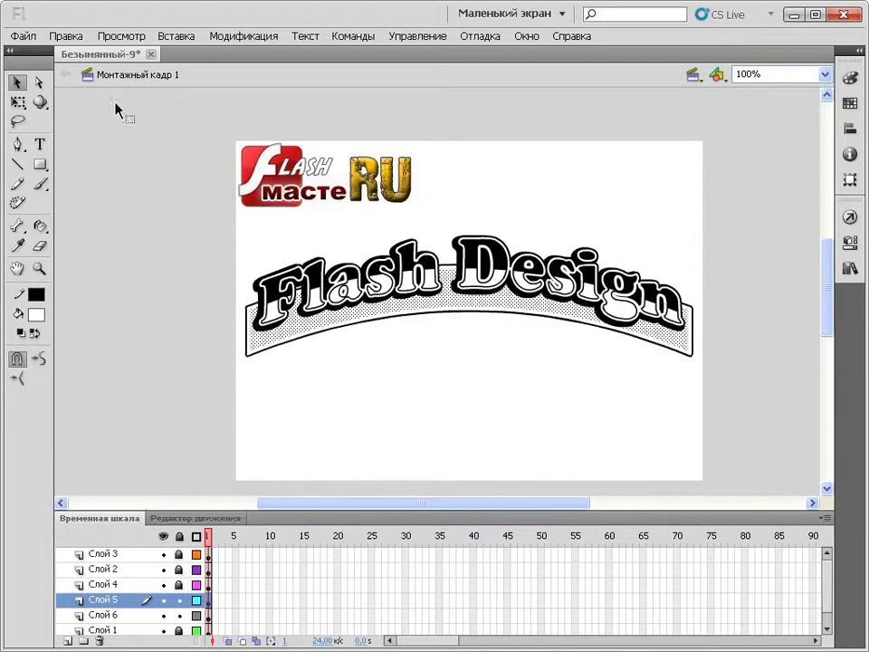
left_click(40, 225)
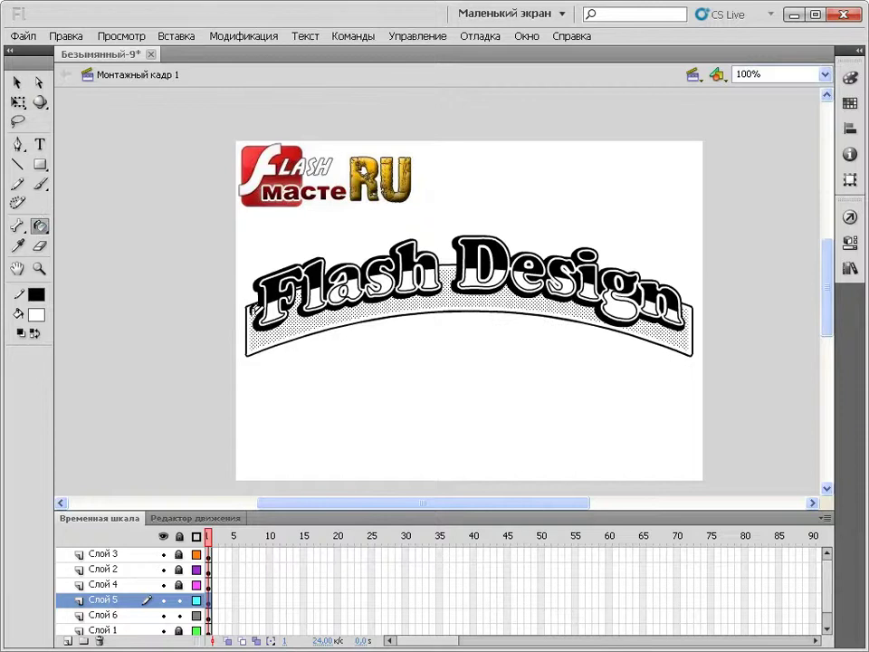
left_click(250, 308)
- Select the inner band's entire black outline on Слой 5 and set its stroke thickness to 1
left_click(17, 81)
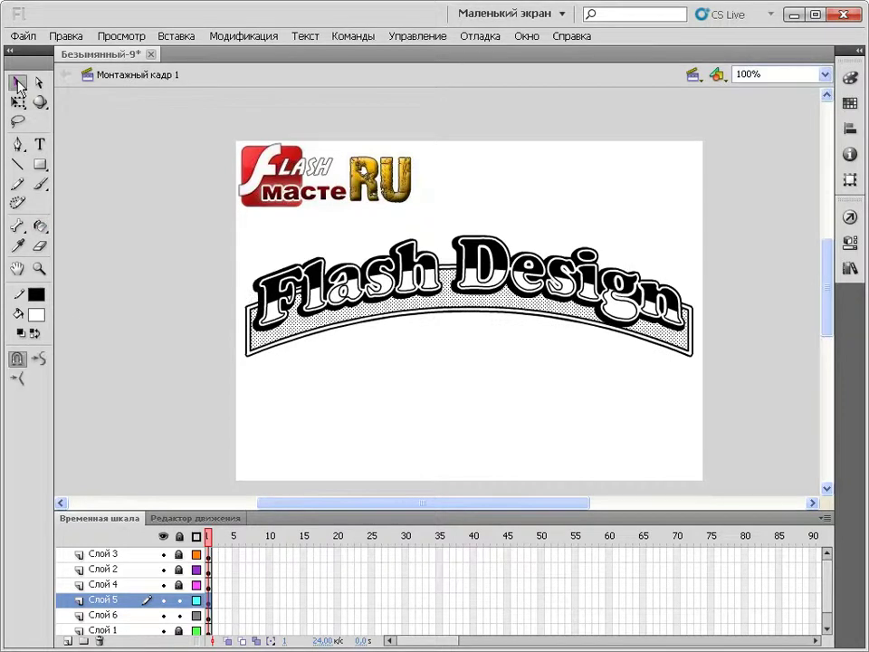
left_click(332, 334)
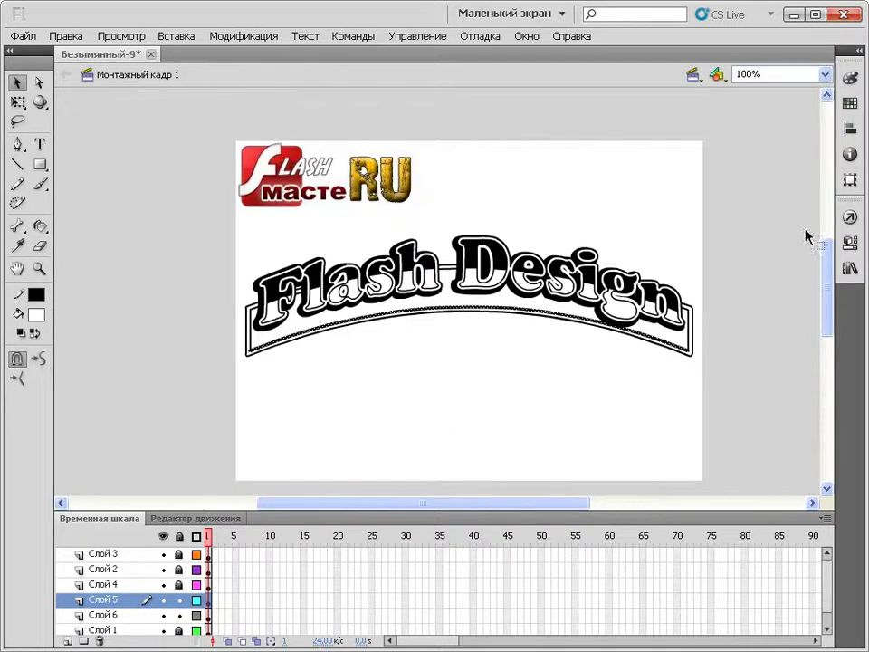
double_click(694, 356)
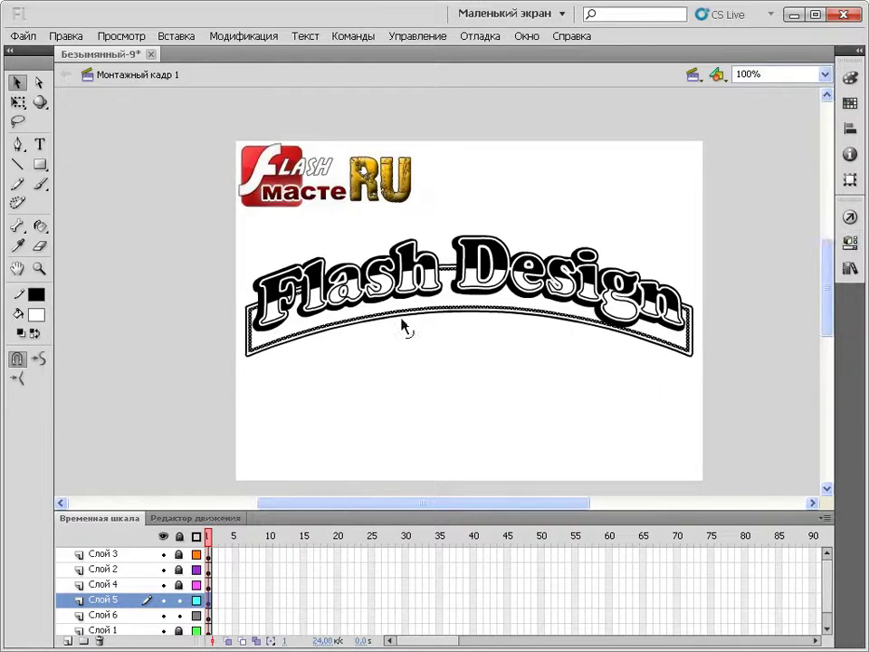
left_click(849, 244)
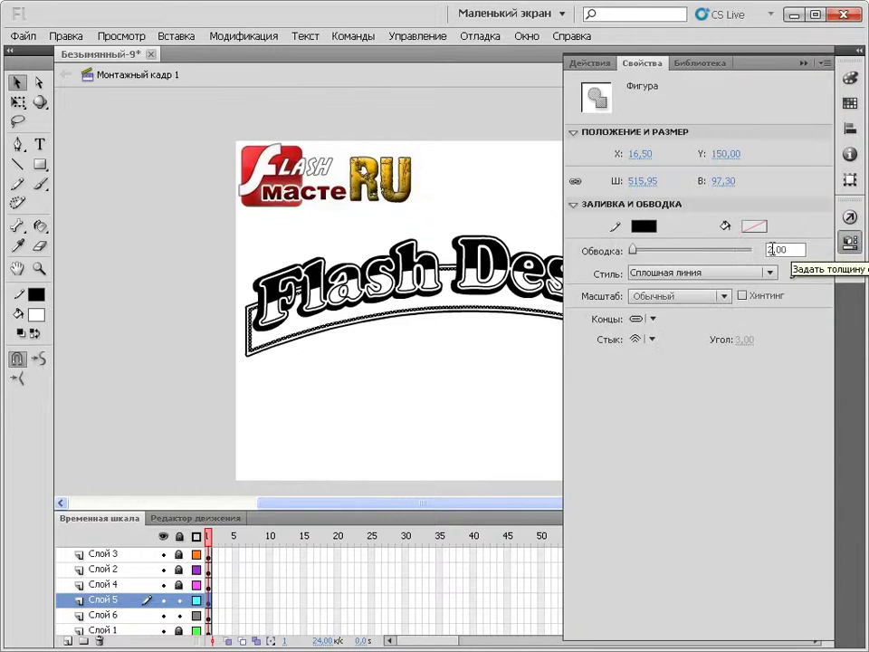
double_click(772, 249)
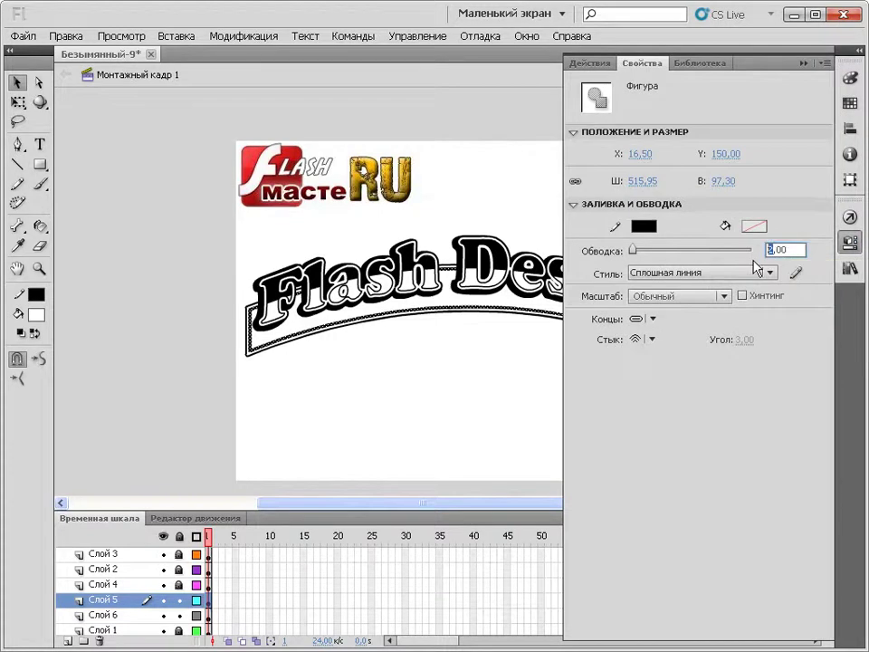
type("1")
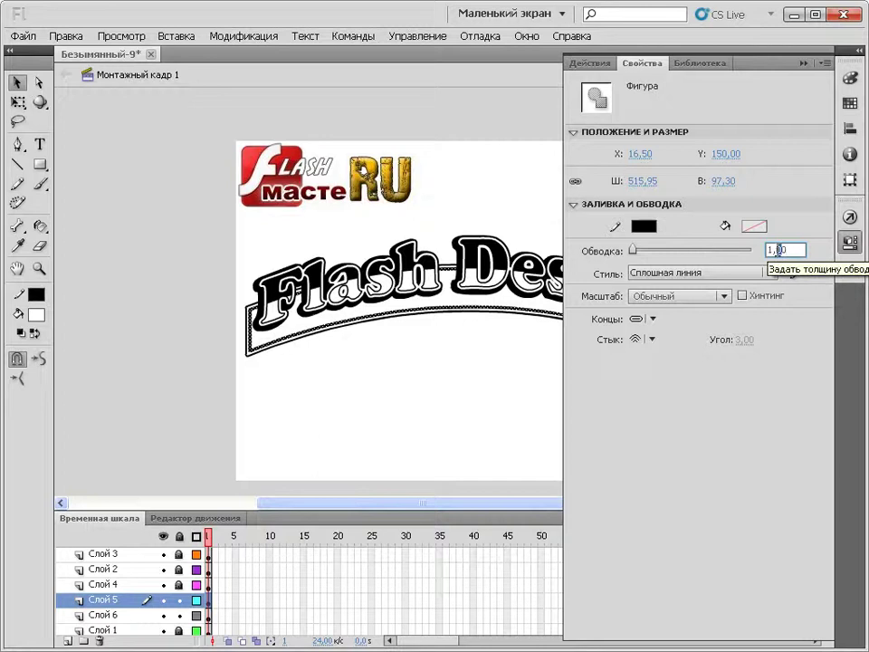
left_click(849, 242)
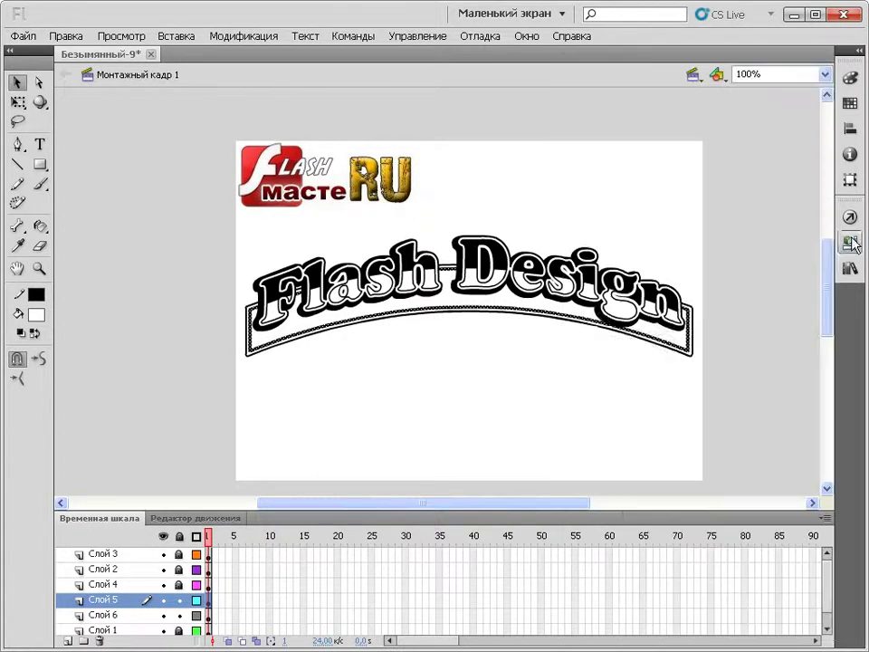
left_click(204, 278)
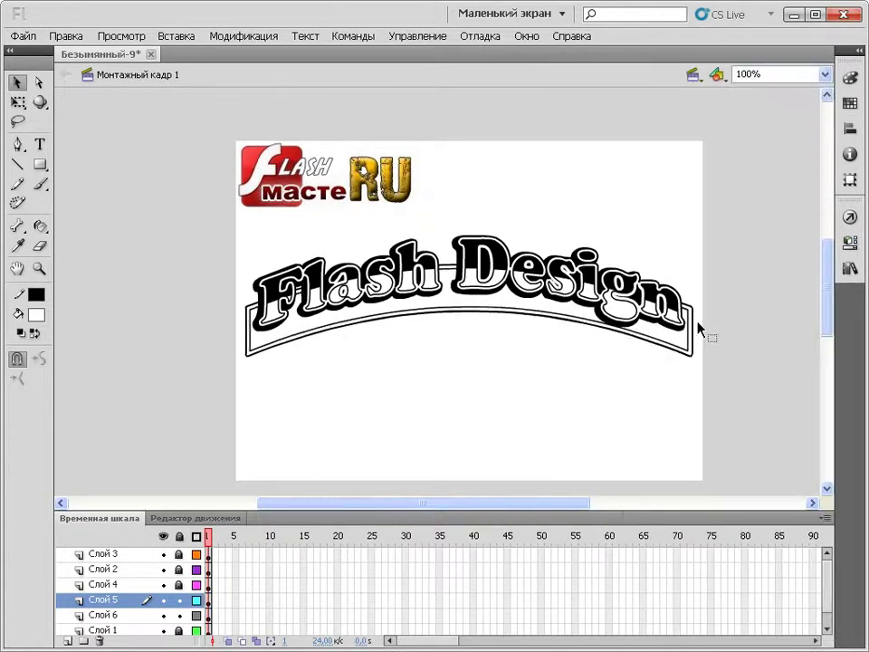
- Change the fill colour of the inner band on Слой 5 to dark grey
left_click(443, 300)
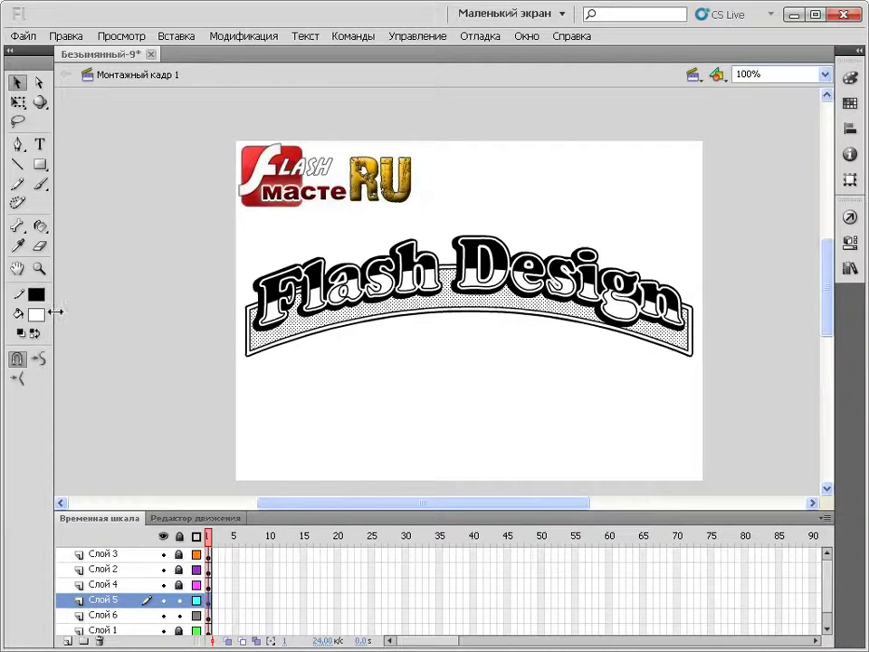
left_click(38, 315)
left_click(47, 353)
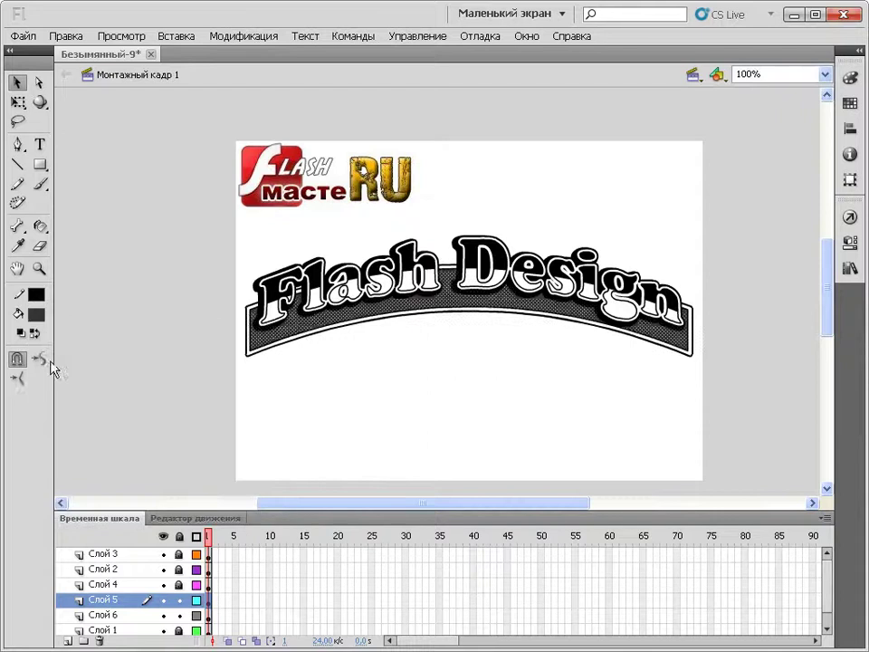
left_click(126, 343)
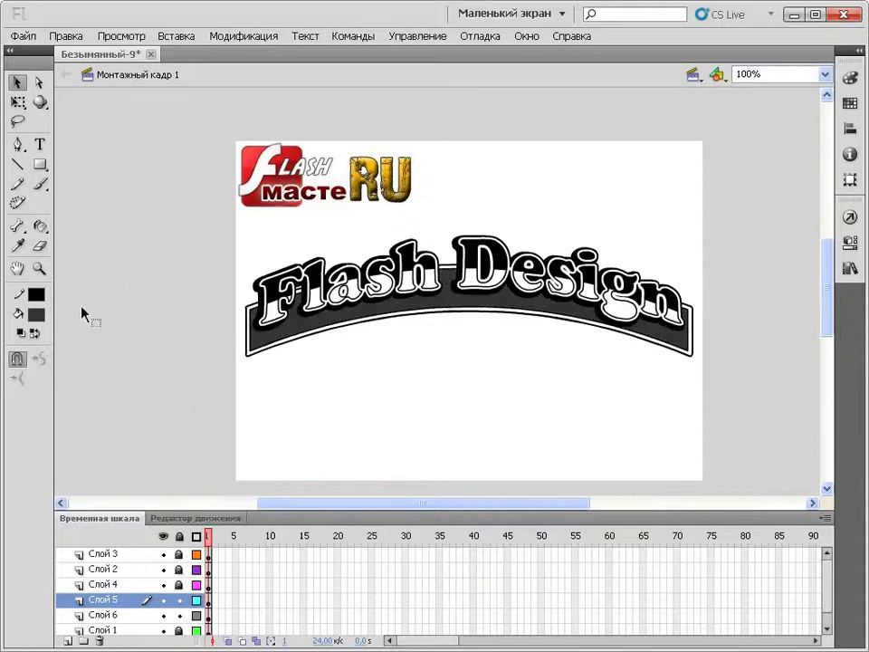